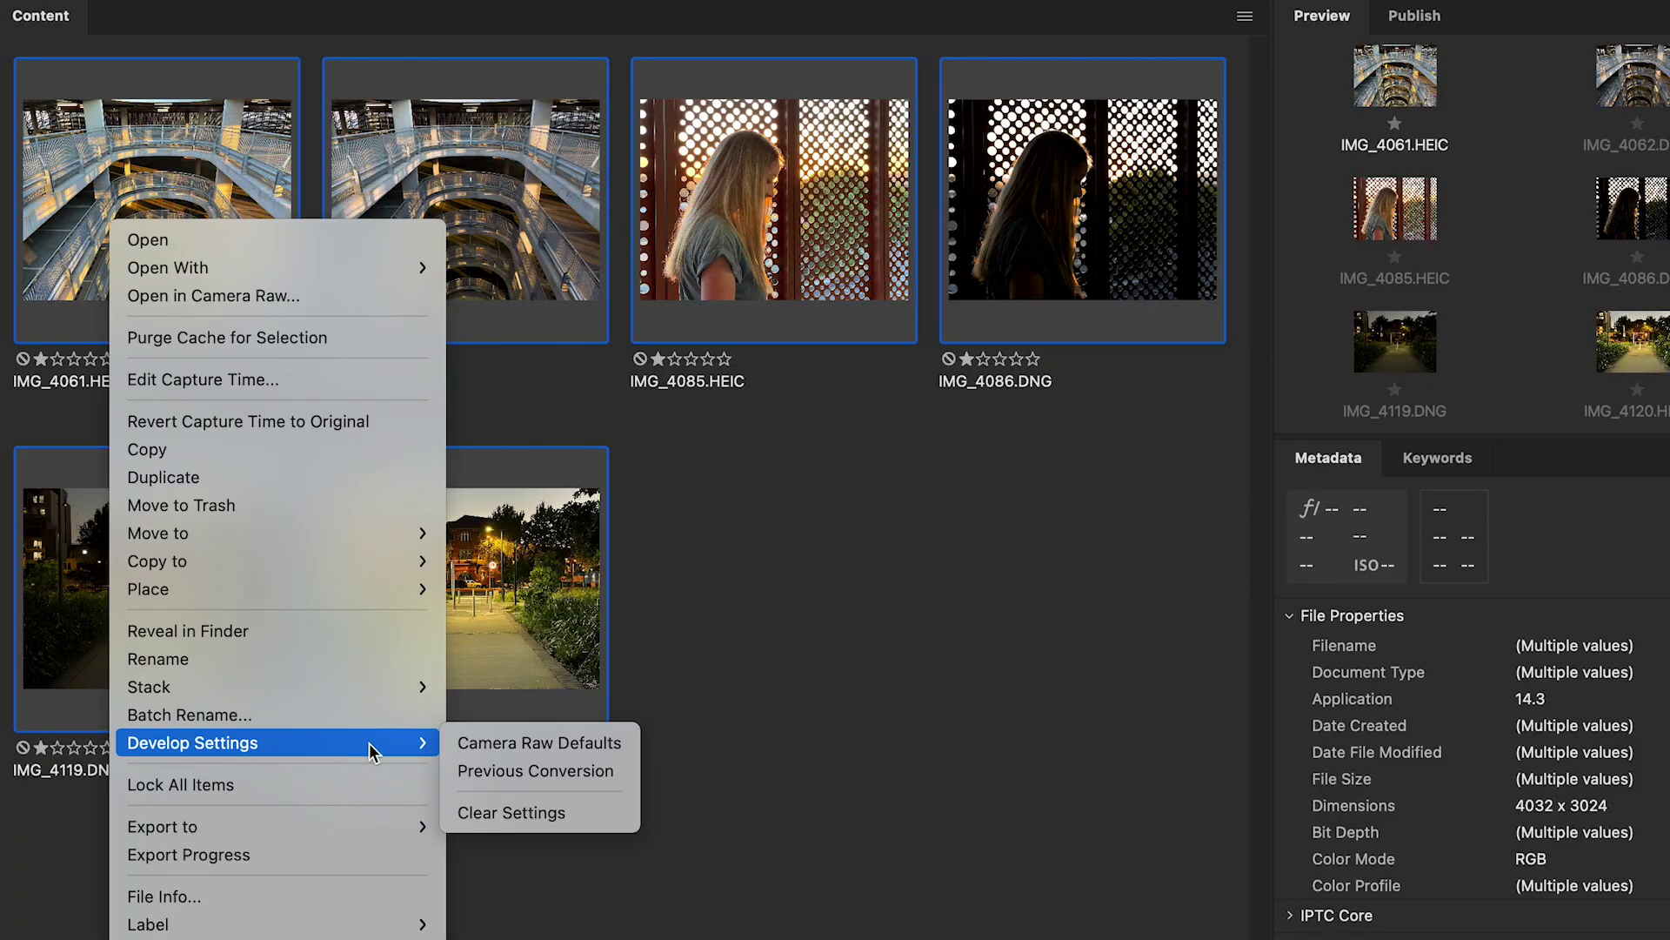
# - Clear the develop settings of all six selected photos and deselect them
pyautogui.click(533, 808)
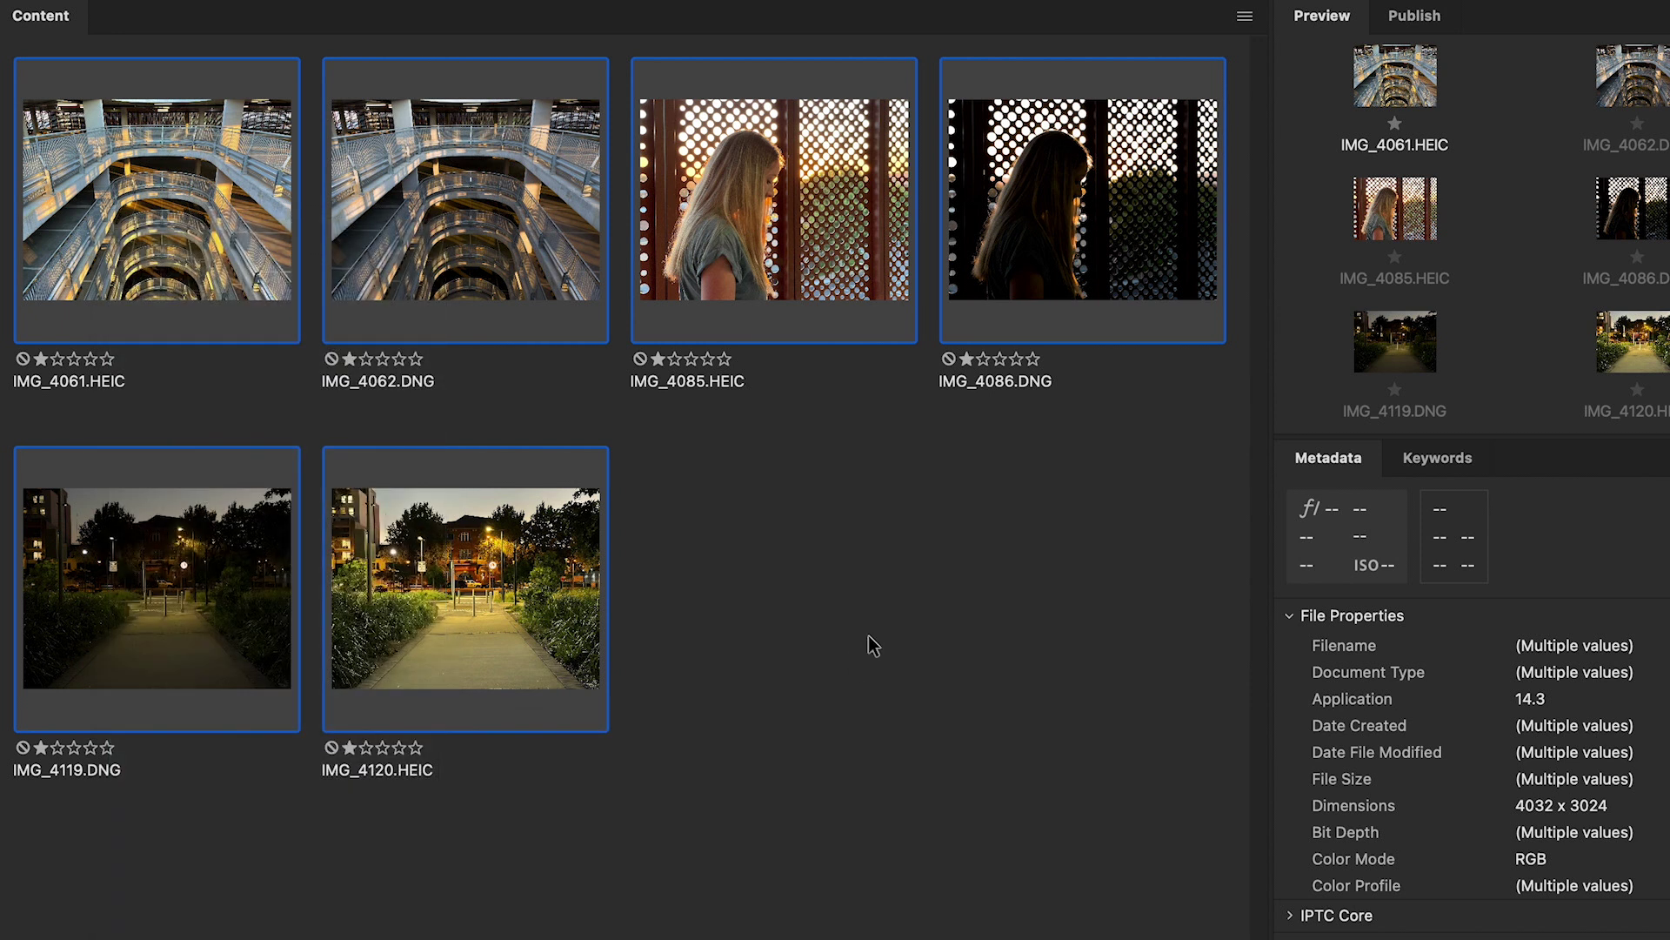
pyautogui.click(868, 636)
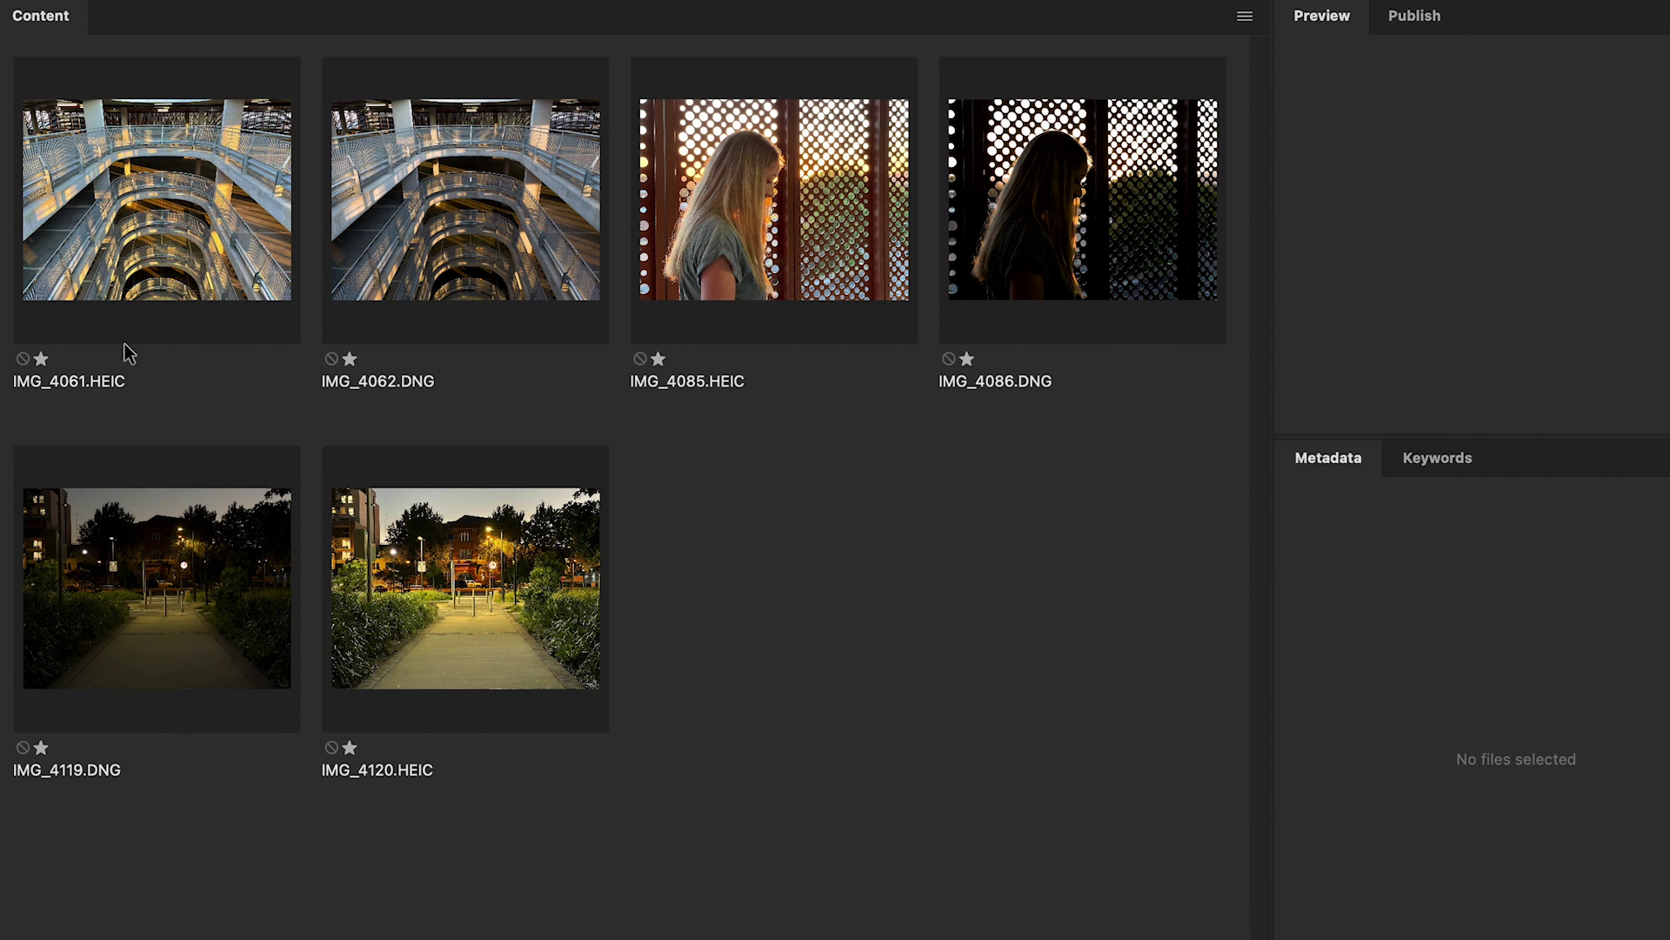
# - Open IMG_4061.HEIC and IMG_4062.DNG together in Camera Raw
pyautogui.click(213, 253)
pyautogui.keyDown('shift'); pyautogui.click(447, 205); pyautogui.keyUp('shift')
pyautogui.rightClick(448, 206)
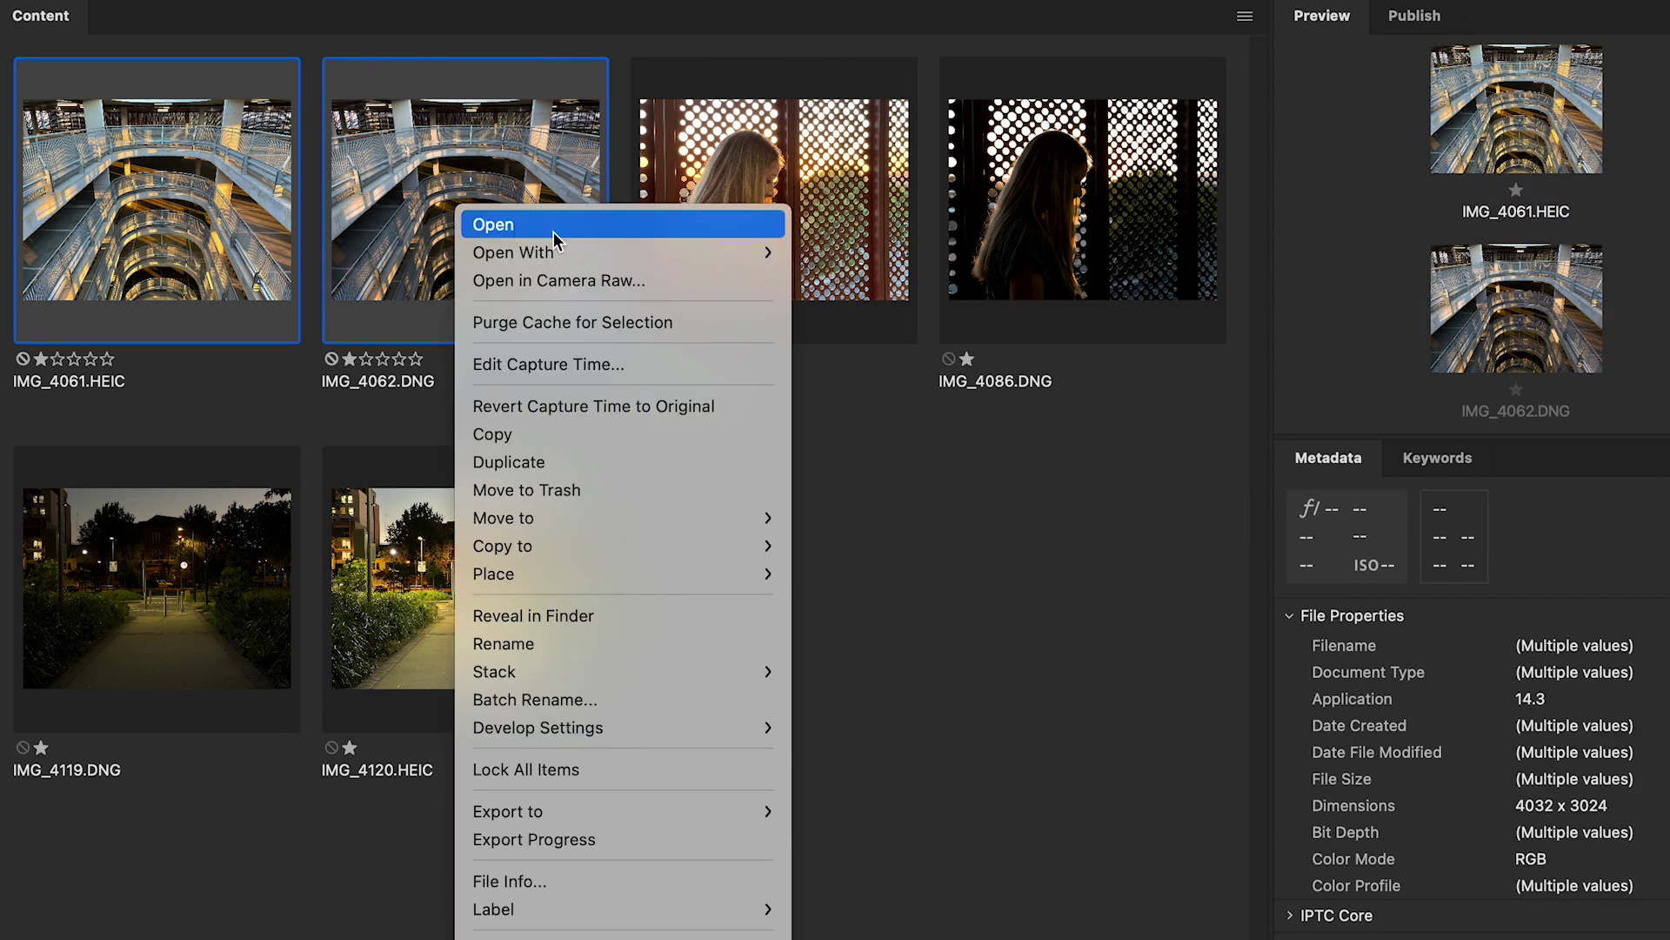
pyautogui.click(588, 277)
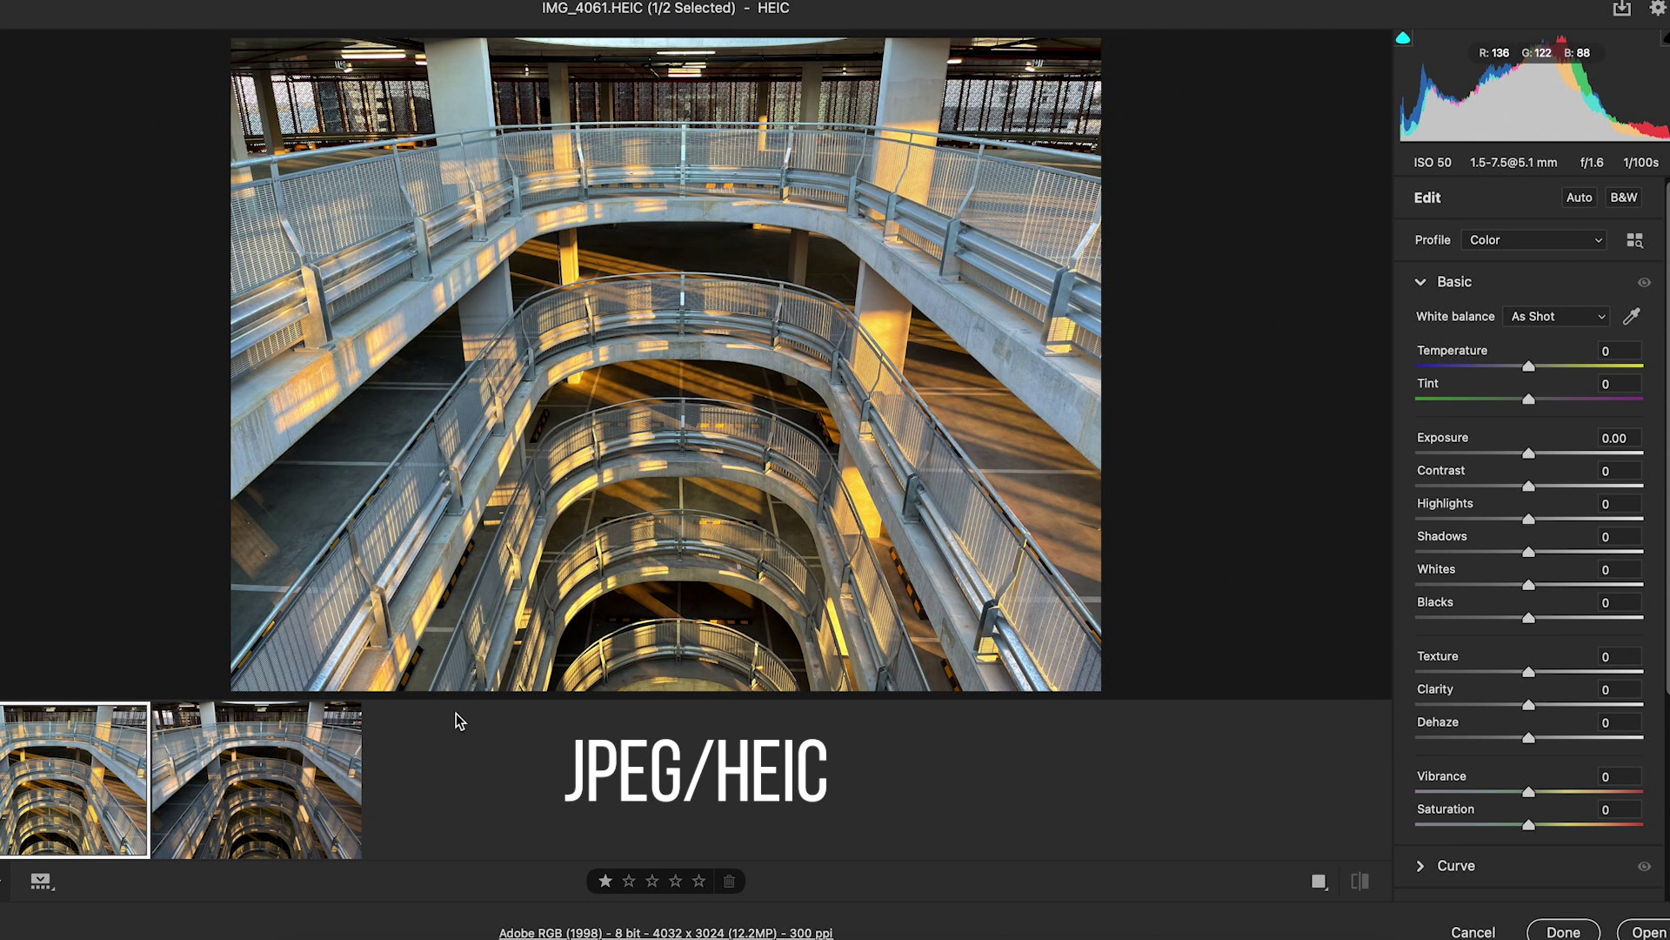
# - Compare the two car park photos, set the Temperature of IMG_4061.HEIC to +59 and inspect its colours up close
pyautogui.click(279, 775)
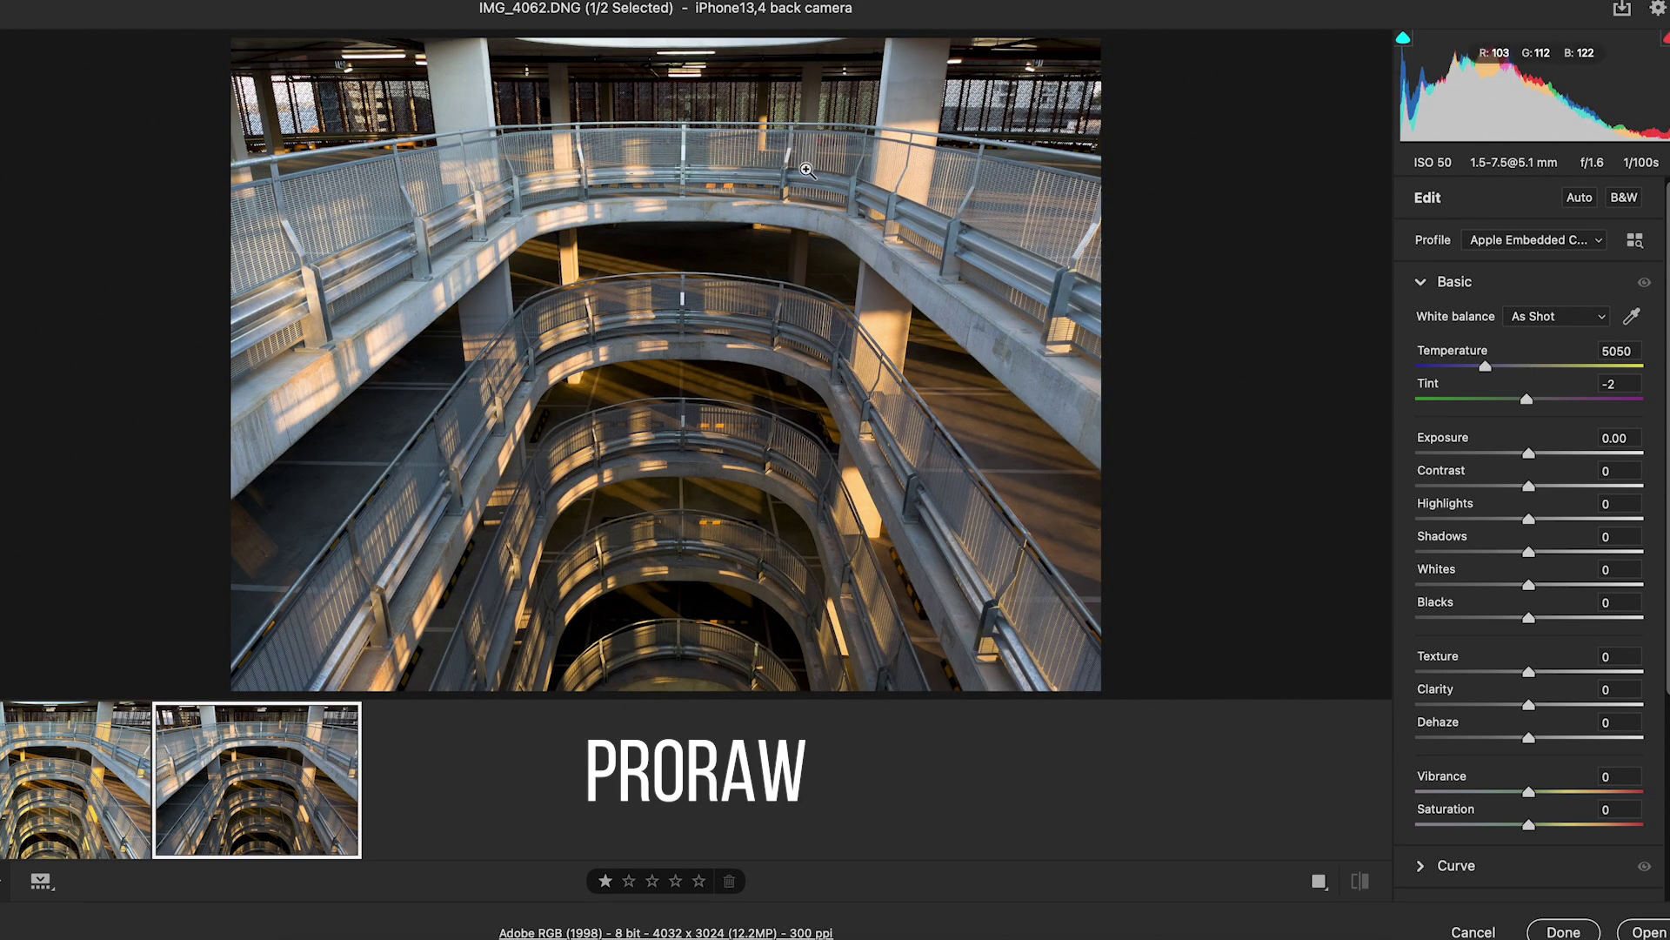
pyautogui.press('Left')
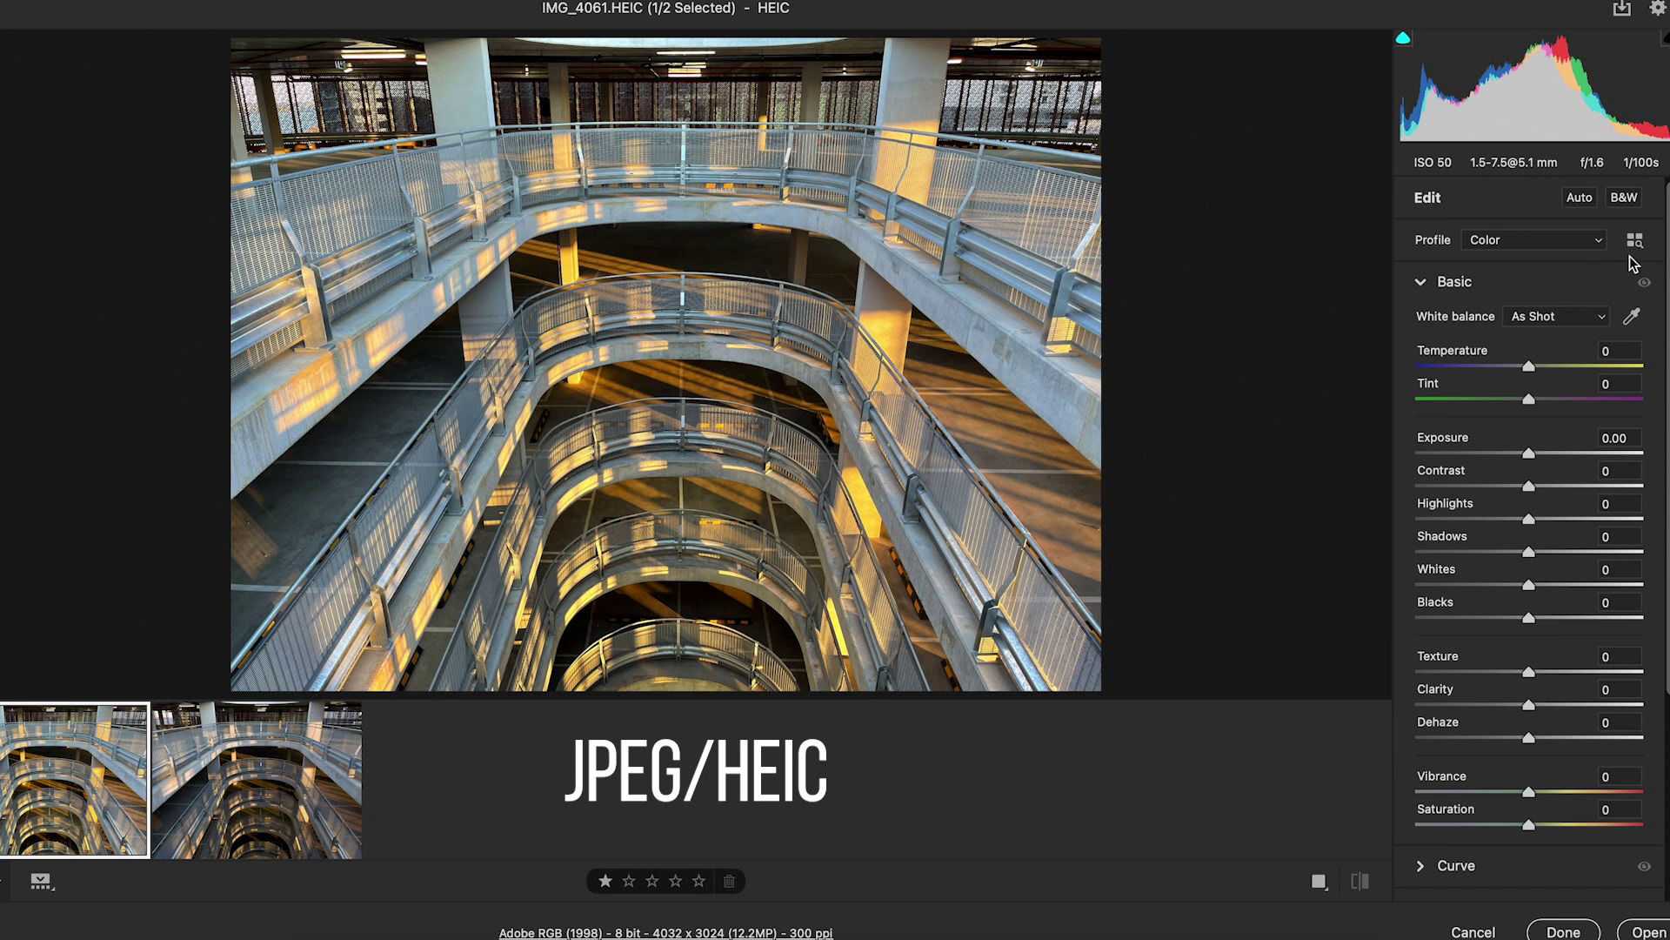
pyautogui.moveTo(1529, 369); pyautogui.dragTo(1596, 370)
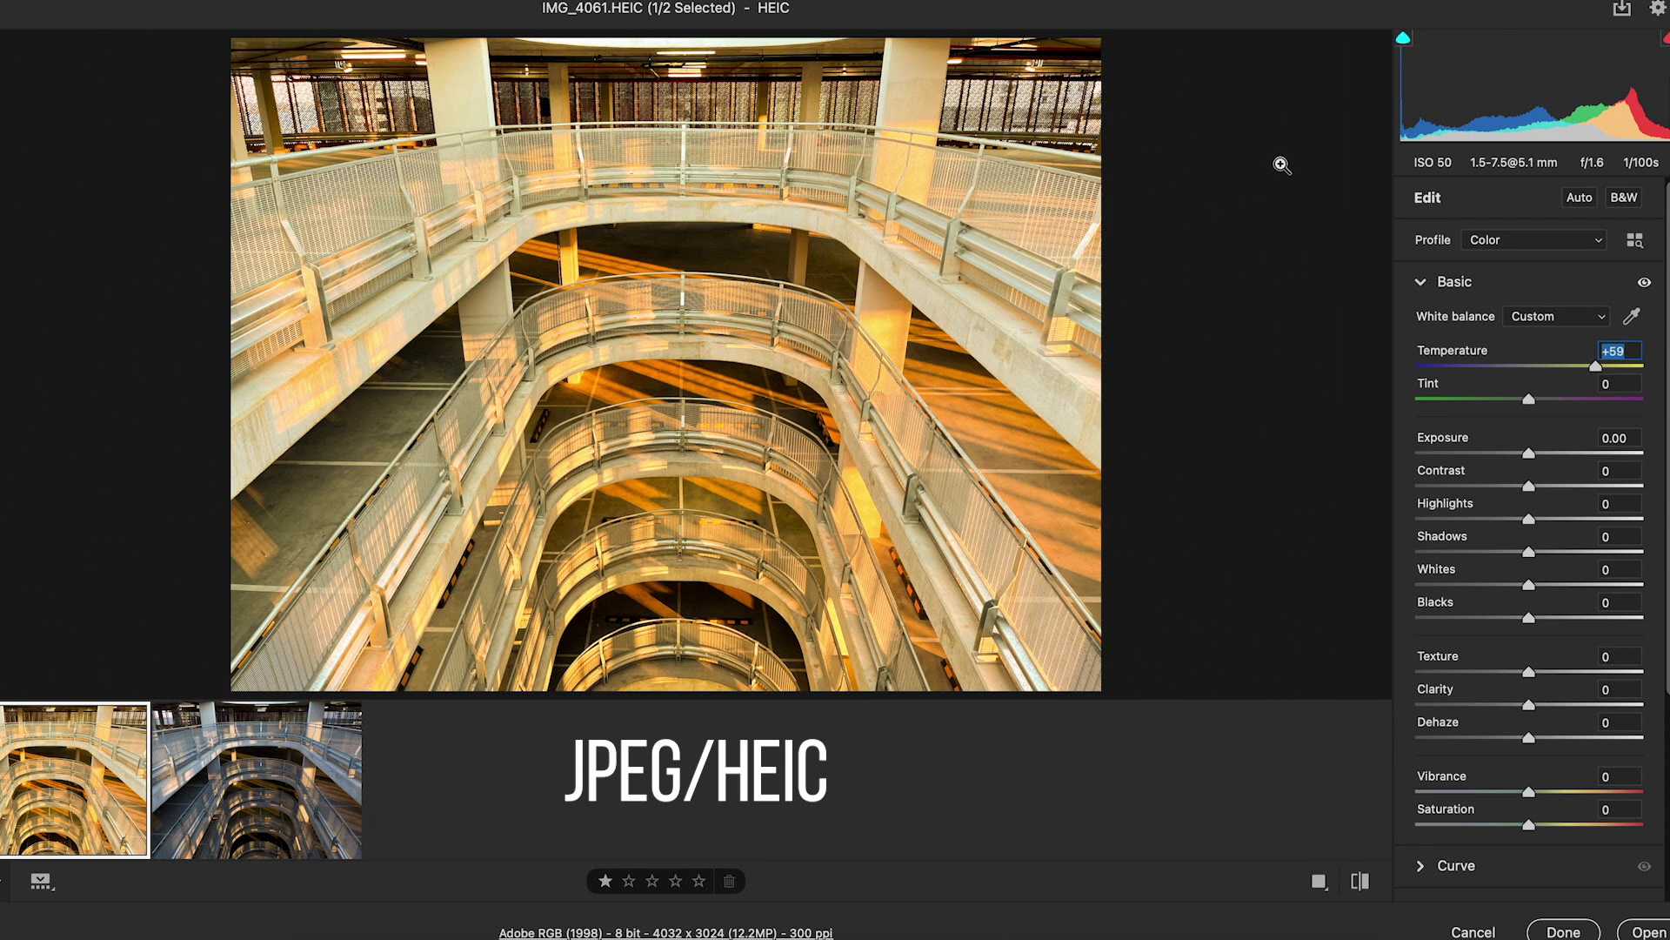
pyautogui.click(1000, 158)
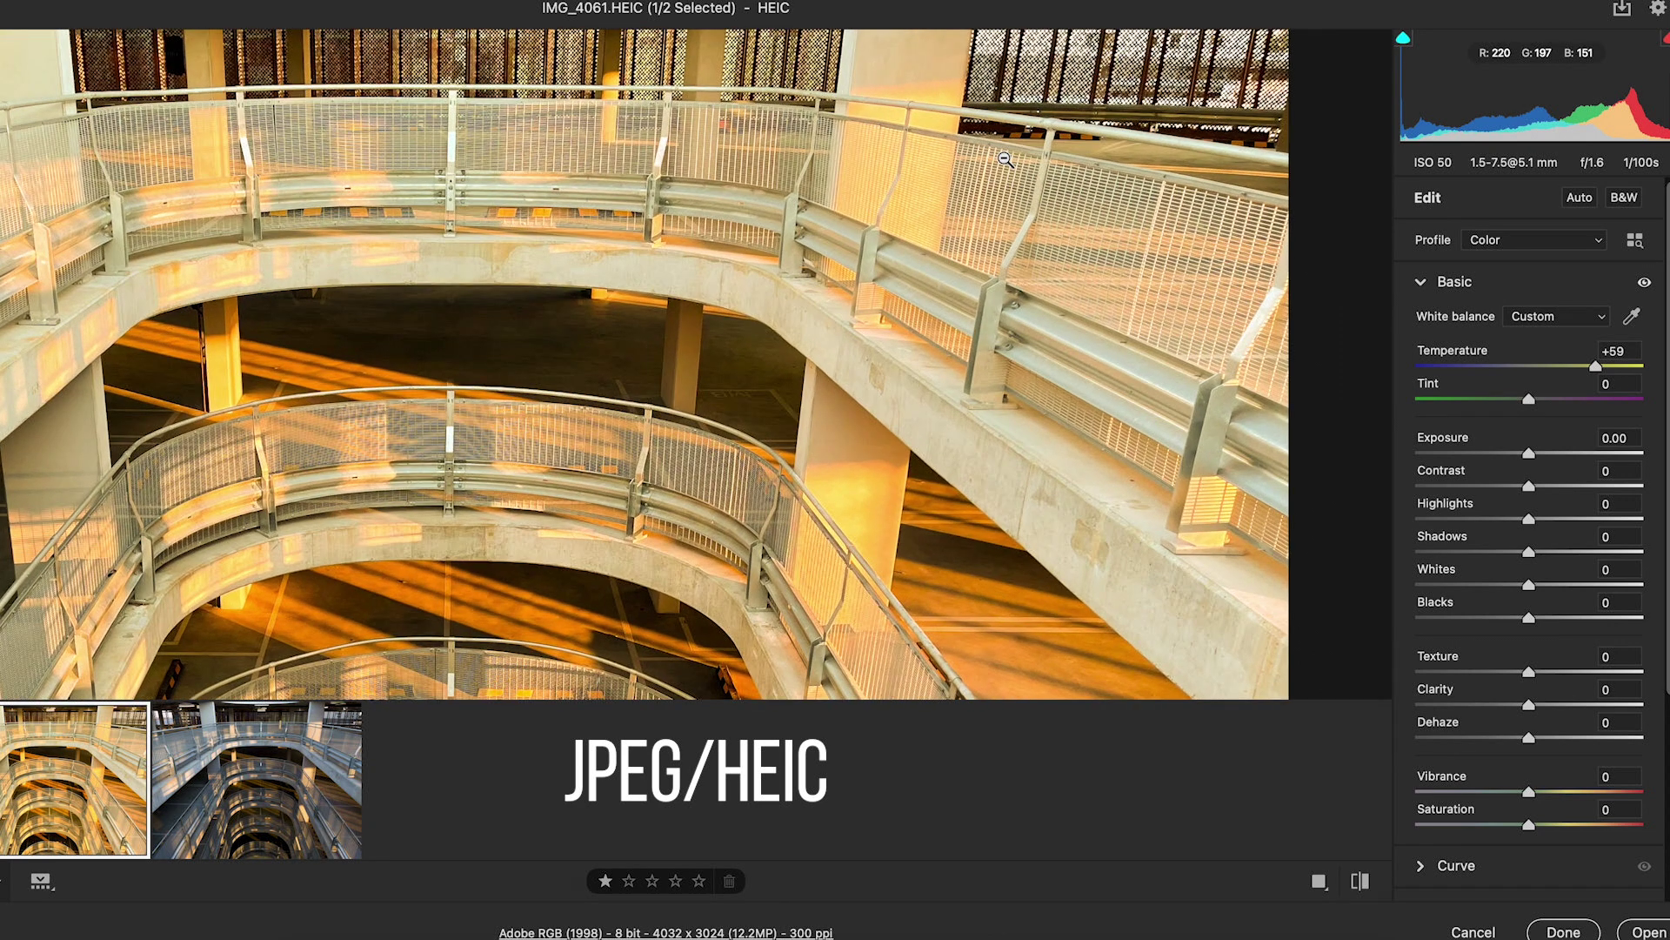
pyautogui.moveTo(1004, 158); pyautogui.dragTo(951, 302)
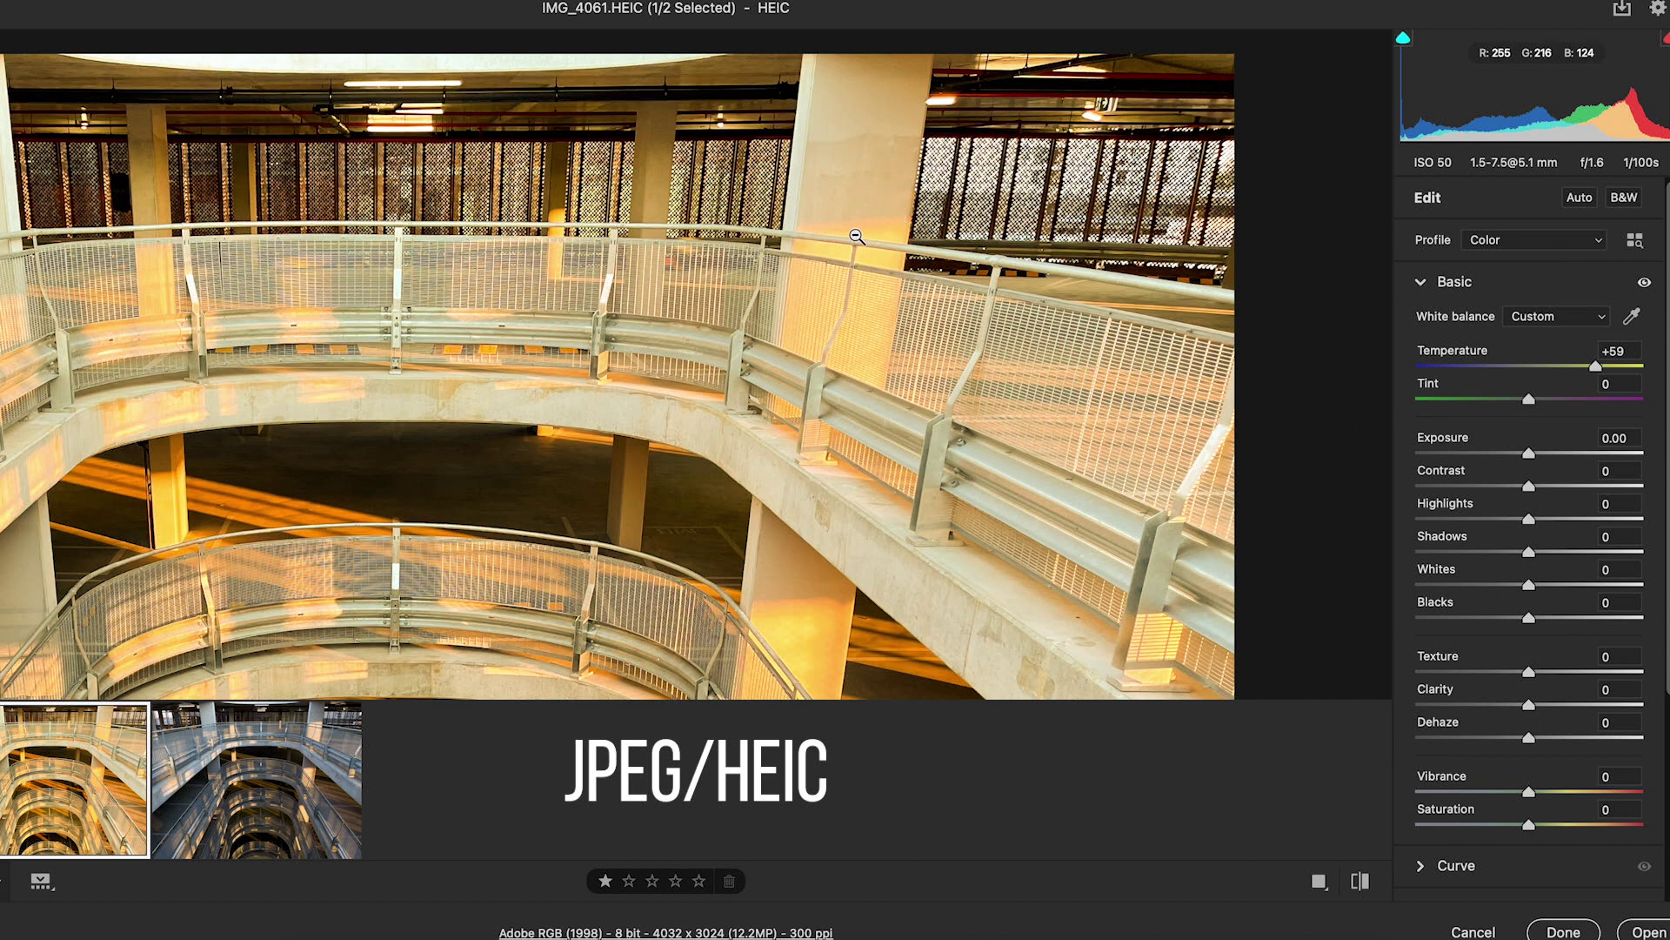
pyautogui.moveTo(833, 490); pyautogui.dragTo(890, 219)
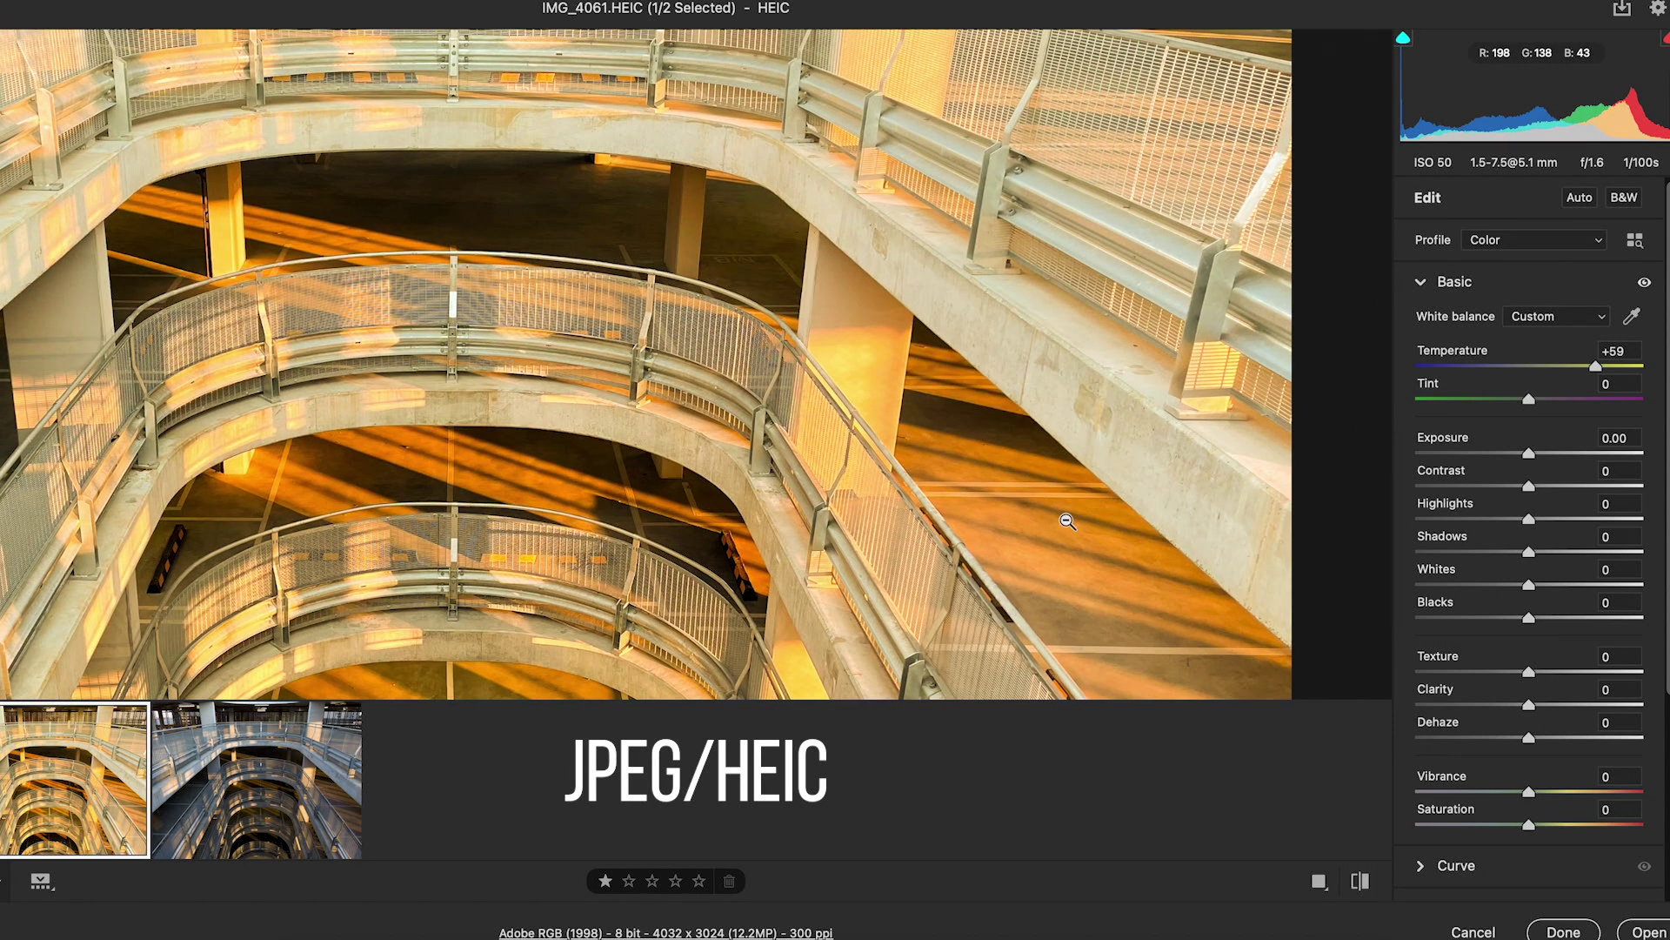
# - Set the Temperature of IMG_4062.DNG to 35000 and inspect the railings and concrete up close
pyautogui.click(261, 822)
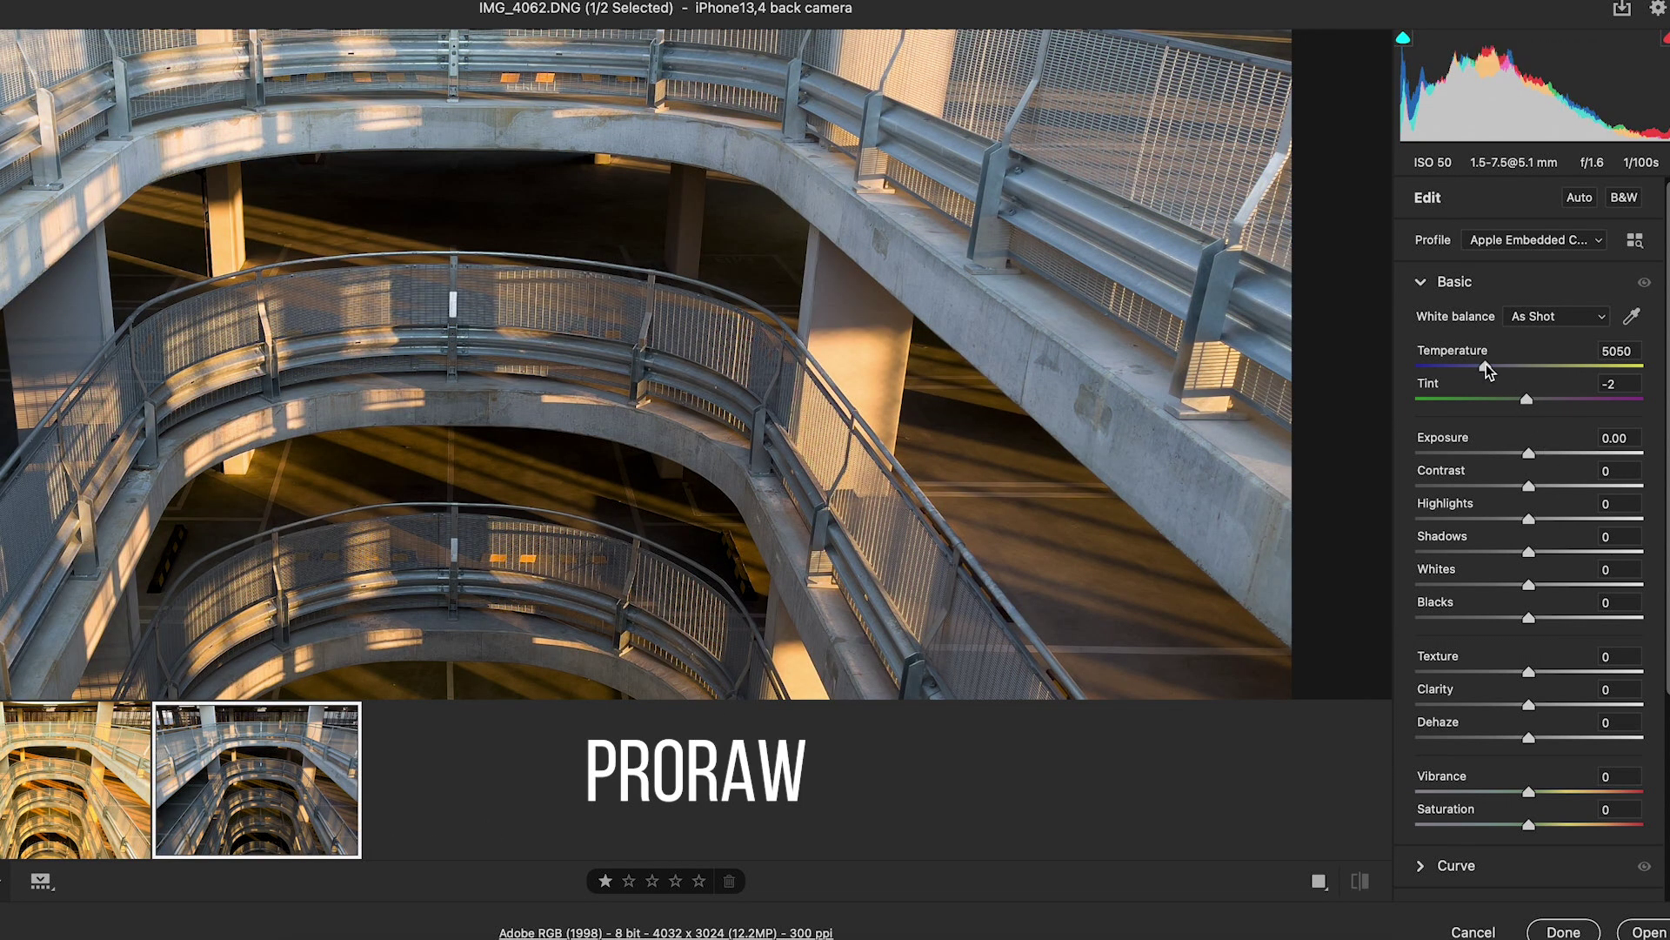
pyautogui.moveTo(1486, 366); pyautogui.dragTo(1635, 365)
pyautogui.moveTo(1155, 214); pyautogui.dragTo(1157, 505)
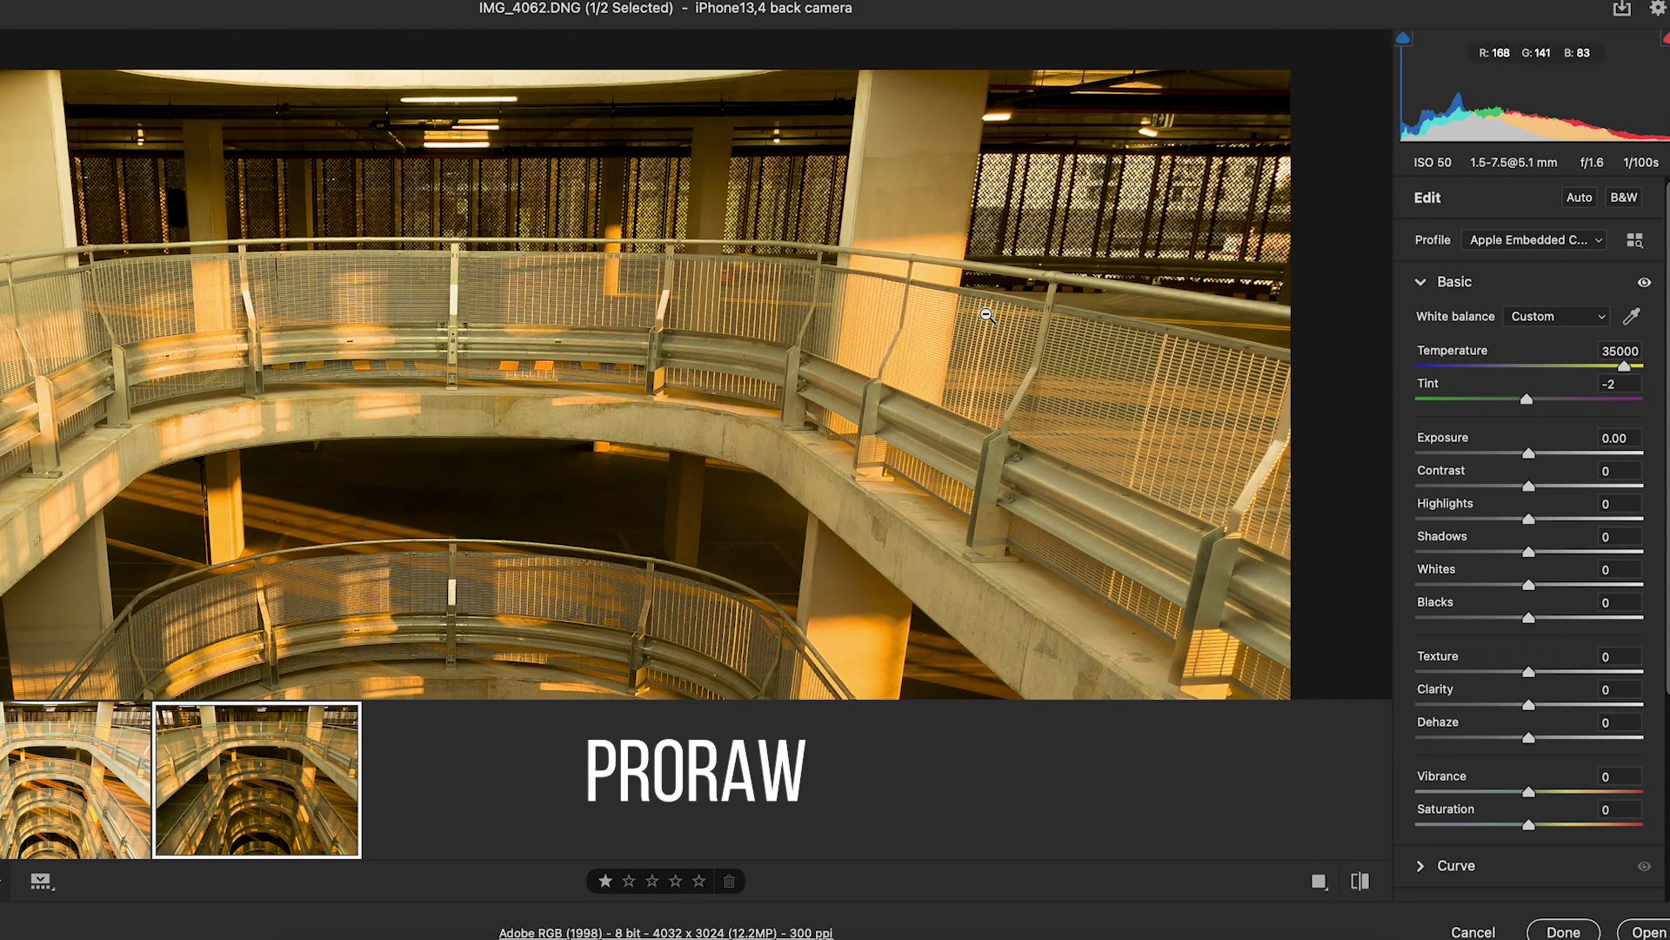
pyautogui.moveTo(888, 414); pyautogui.dragTo(1172, 288)
pyautogui.moveTo(523, 345); pyautogui.dragTo(709, 346)
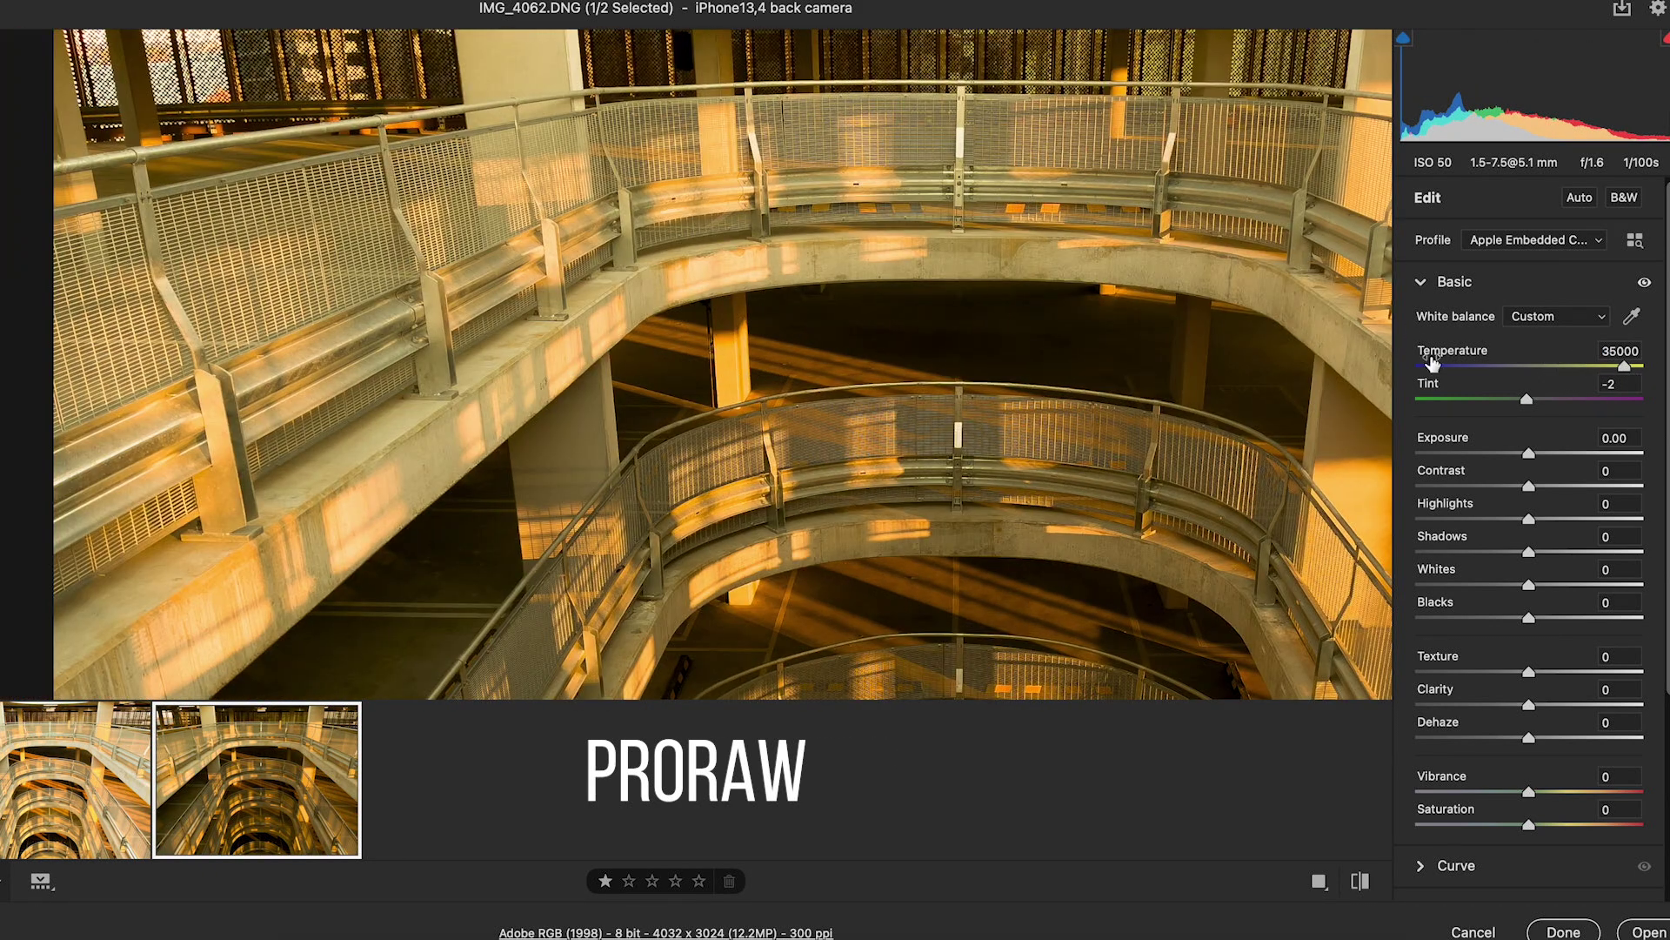
# - Set the Temperature of IMG_4062.DNG to 13000 and inspect the lower ramps
pyautogui.moveTo(1630, 365); pyautogui.dragTo(1589, 372)
pyautogui.moveTo(952, 482); pyautogui.dragTo(795, 314)
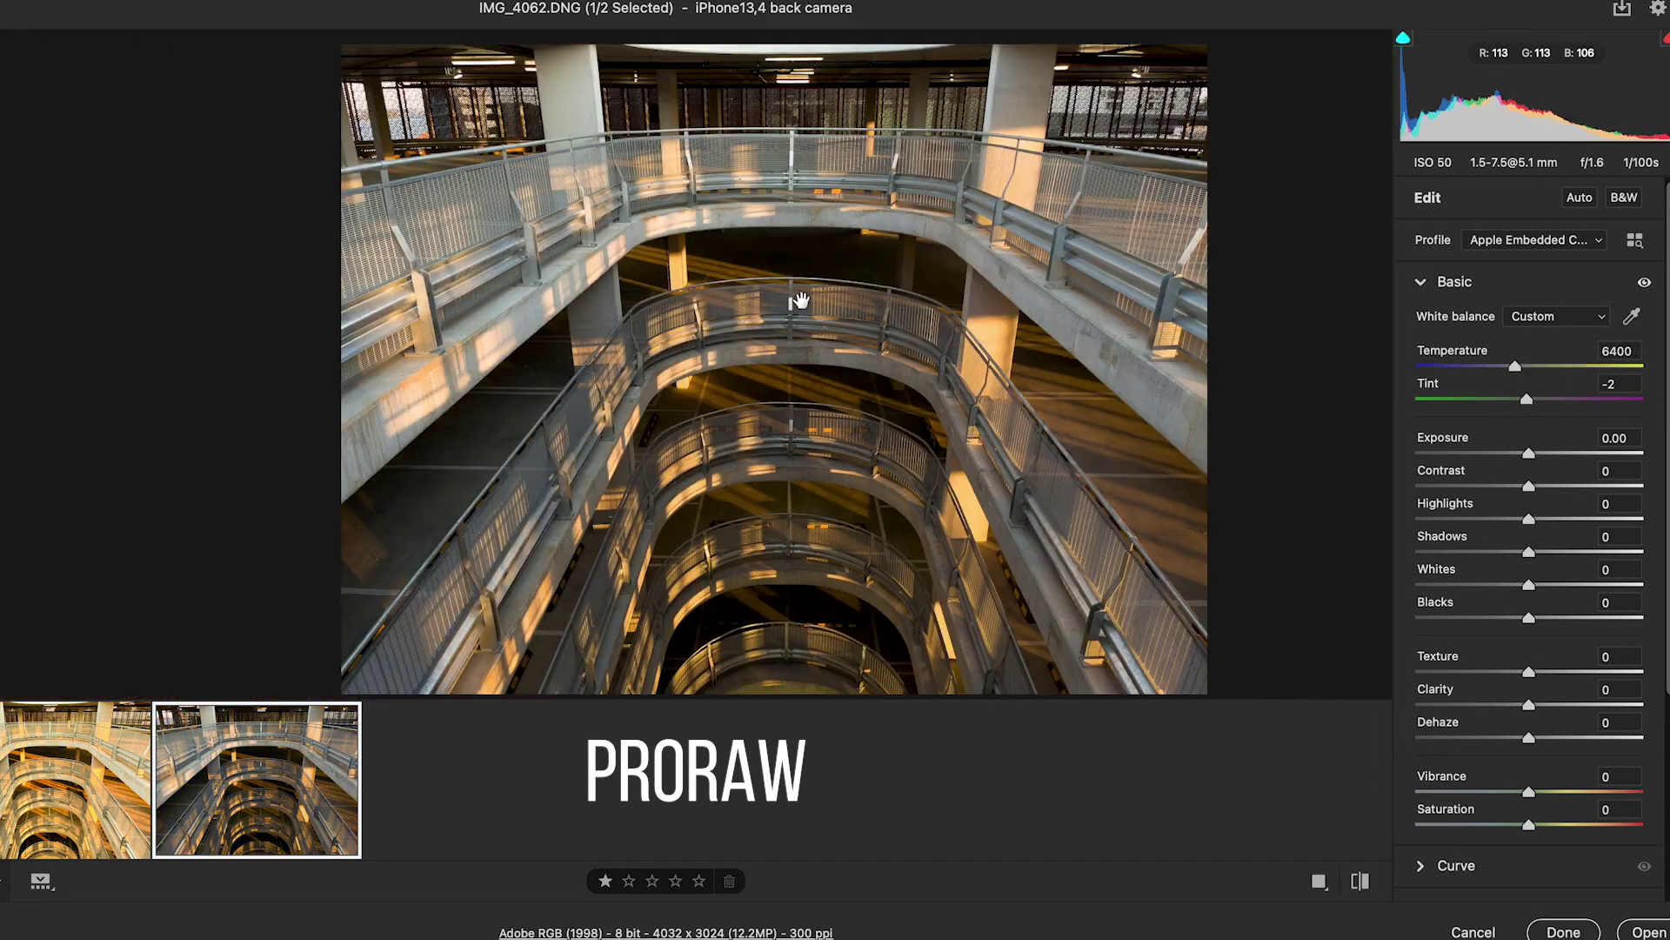
pyautogui.moveTo(933, 217); pyautogui.dragTo(859, 300)
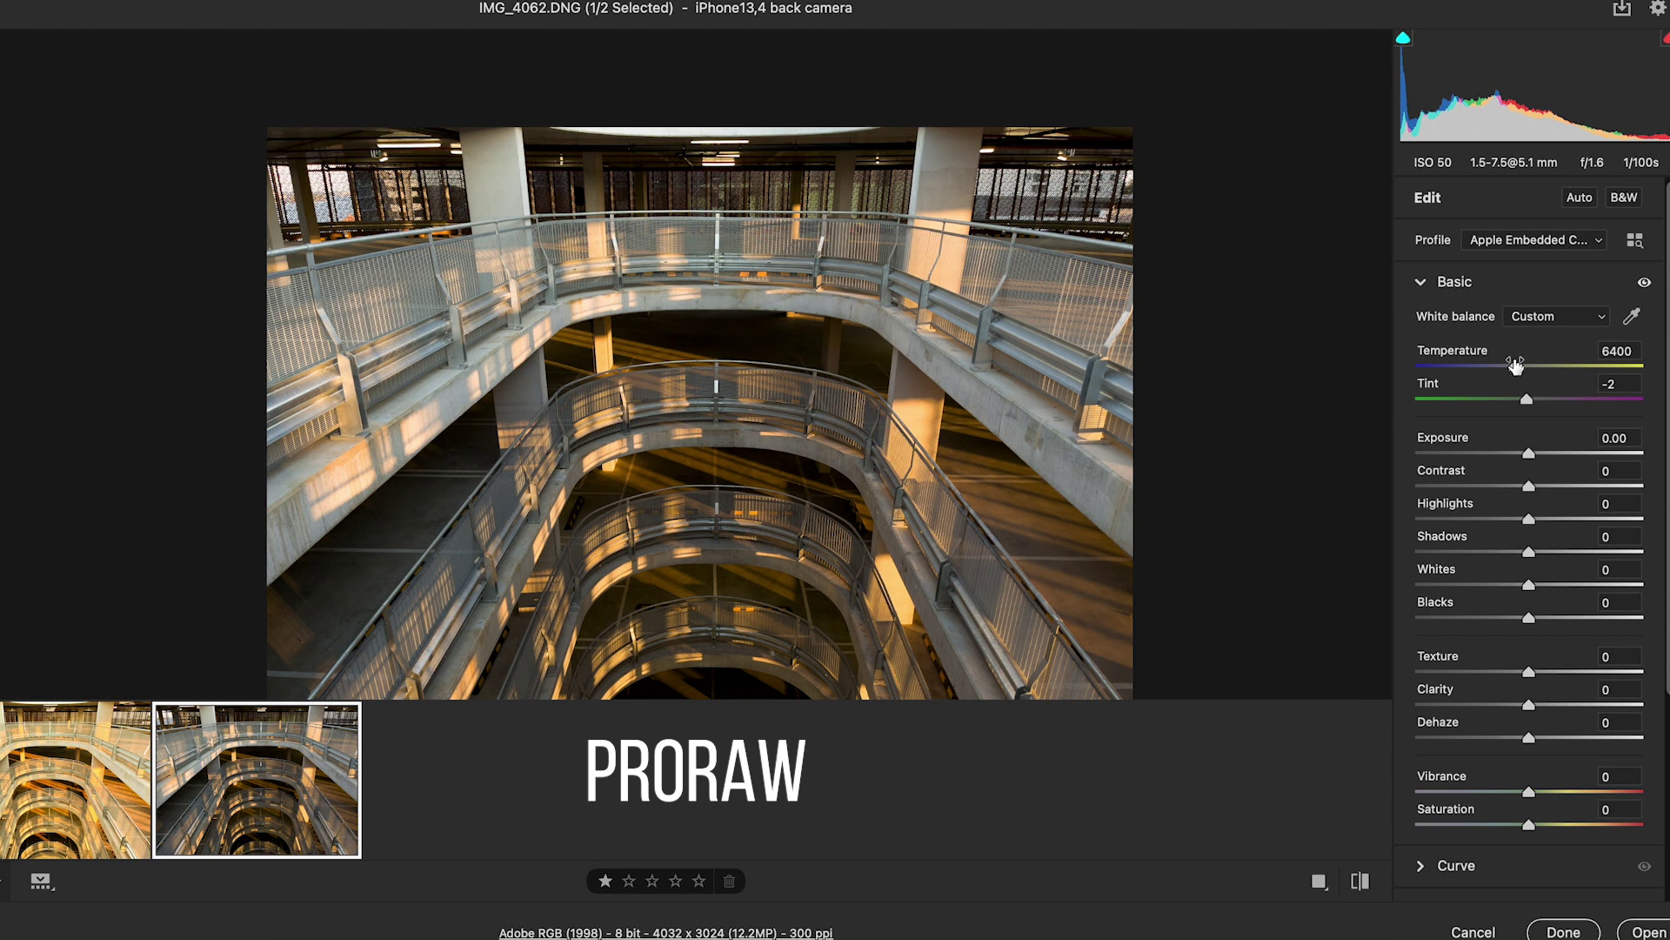
# - Cool IMG_4062.DNG to a Temperature of 3400 and inspect the shadows around the pillar
pyautogui.moveTo(1515, 370); pyautogui.dragTo(1451, 386)
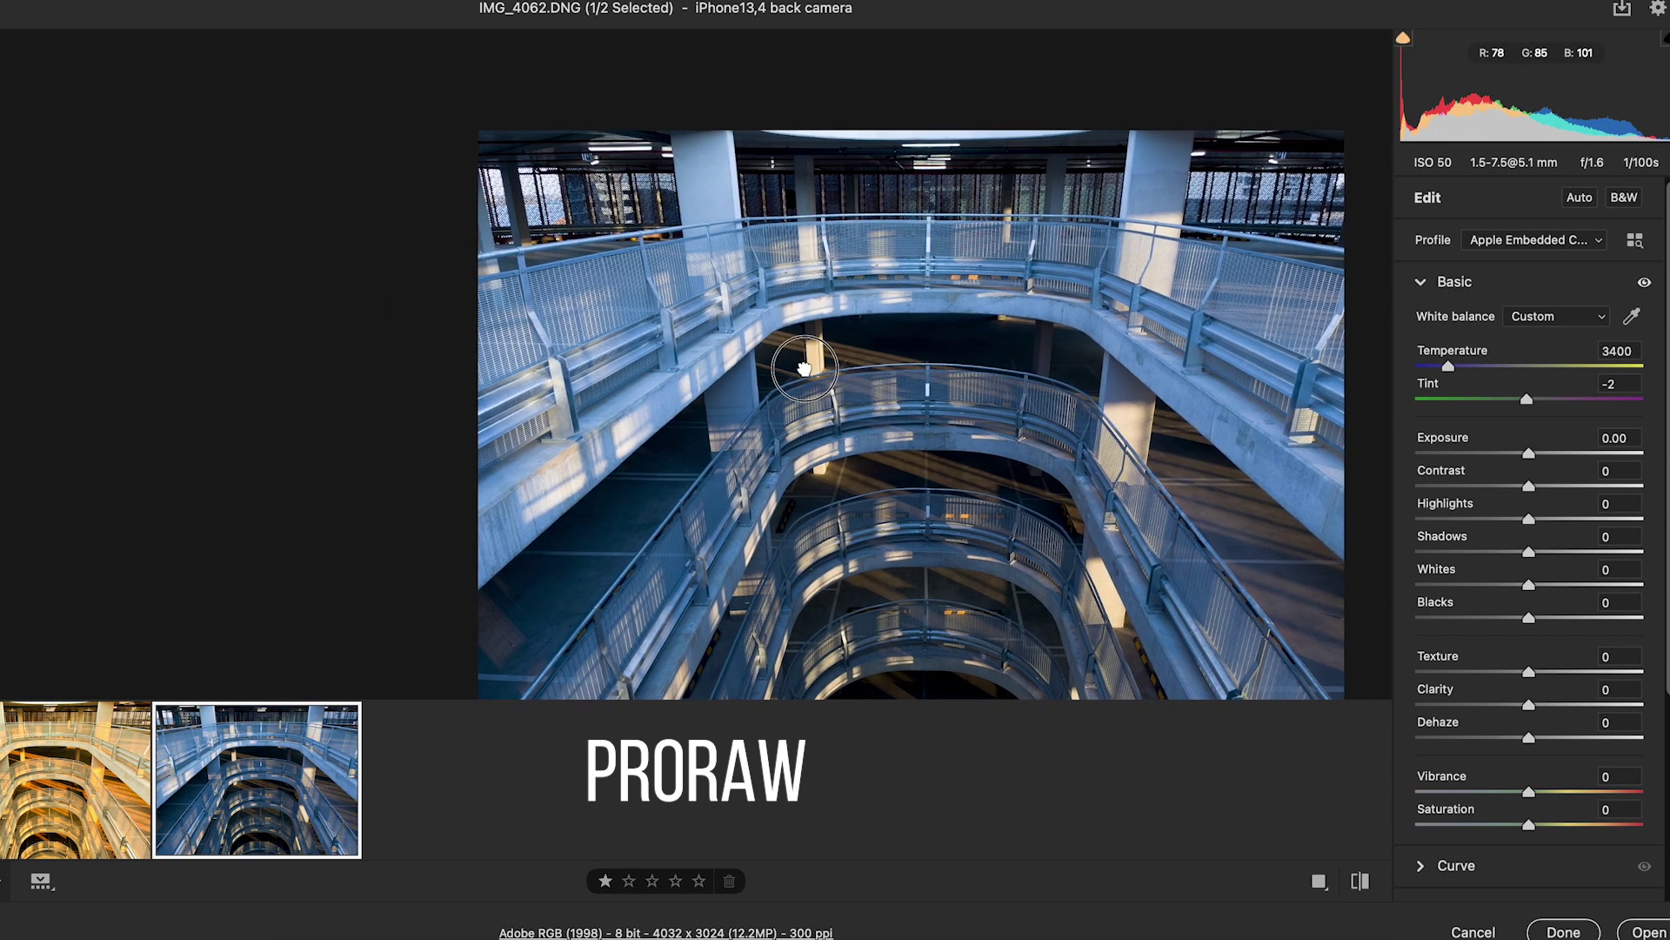
pyautogui.click(794, 362)
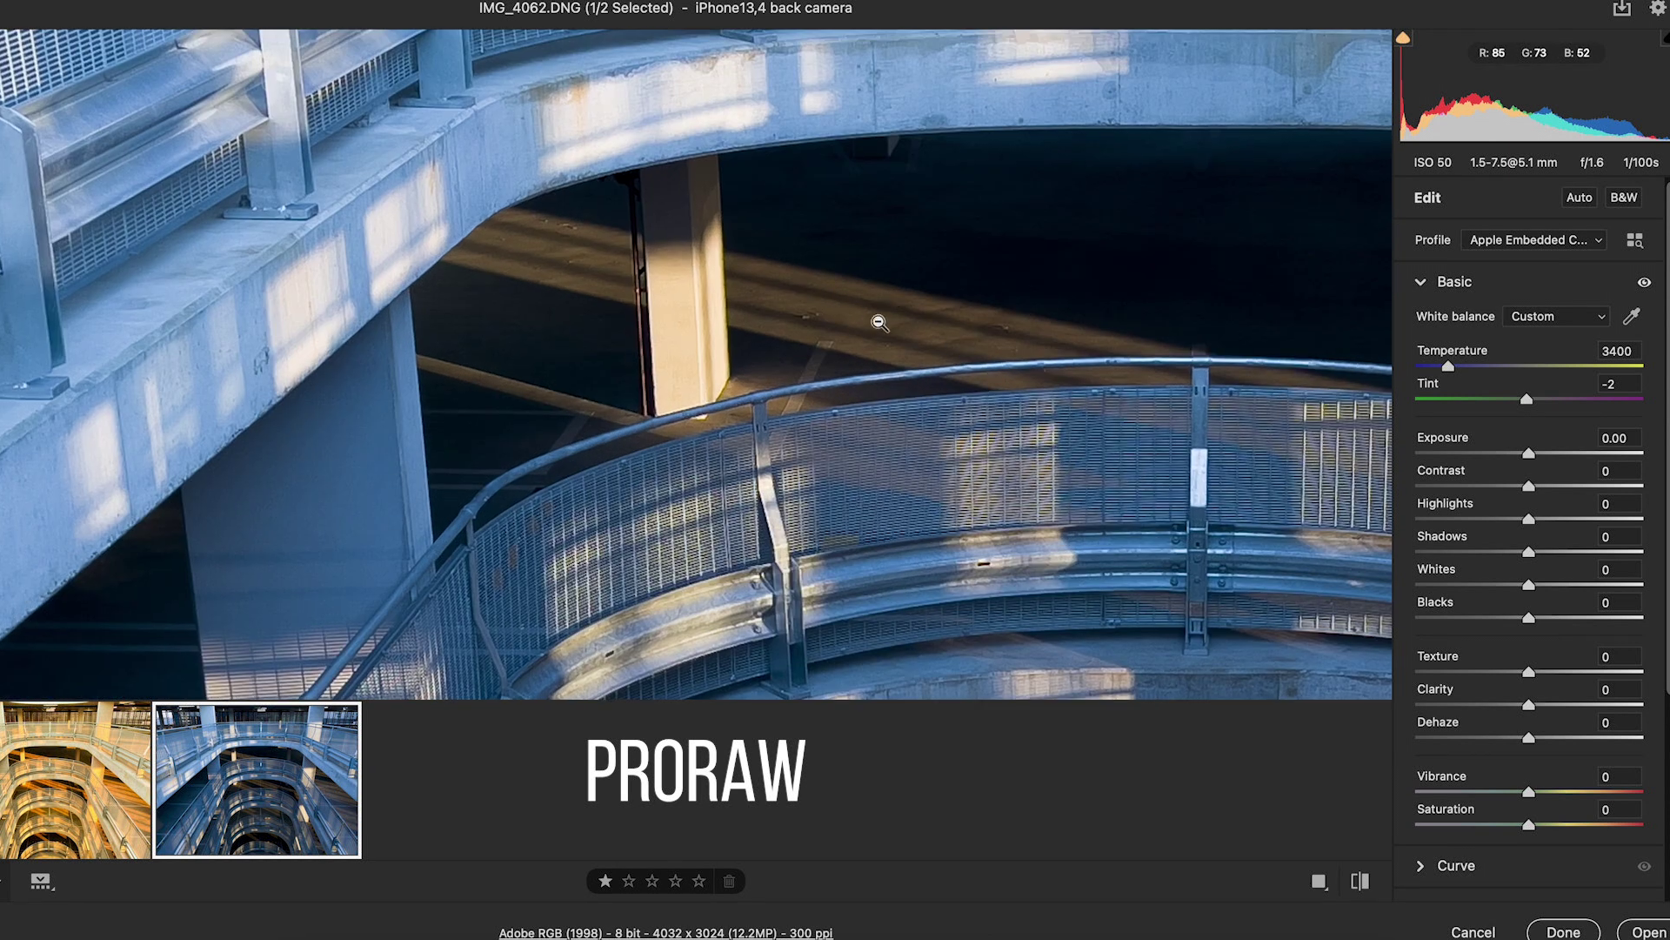
pyautogui.hscroll(3, 990, 379)
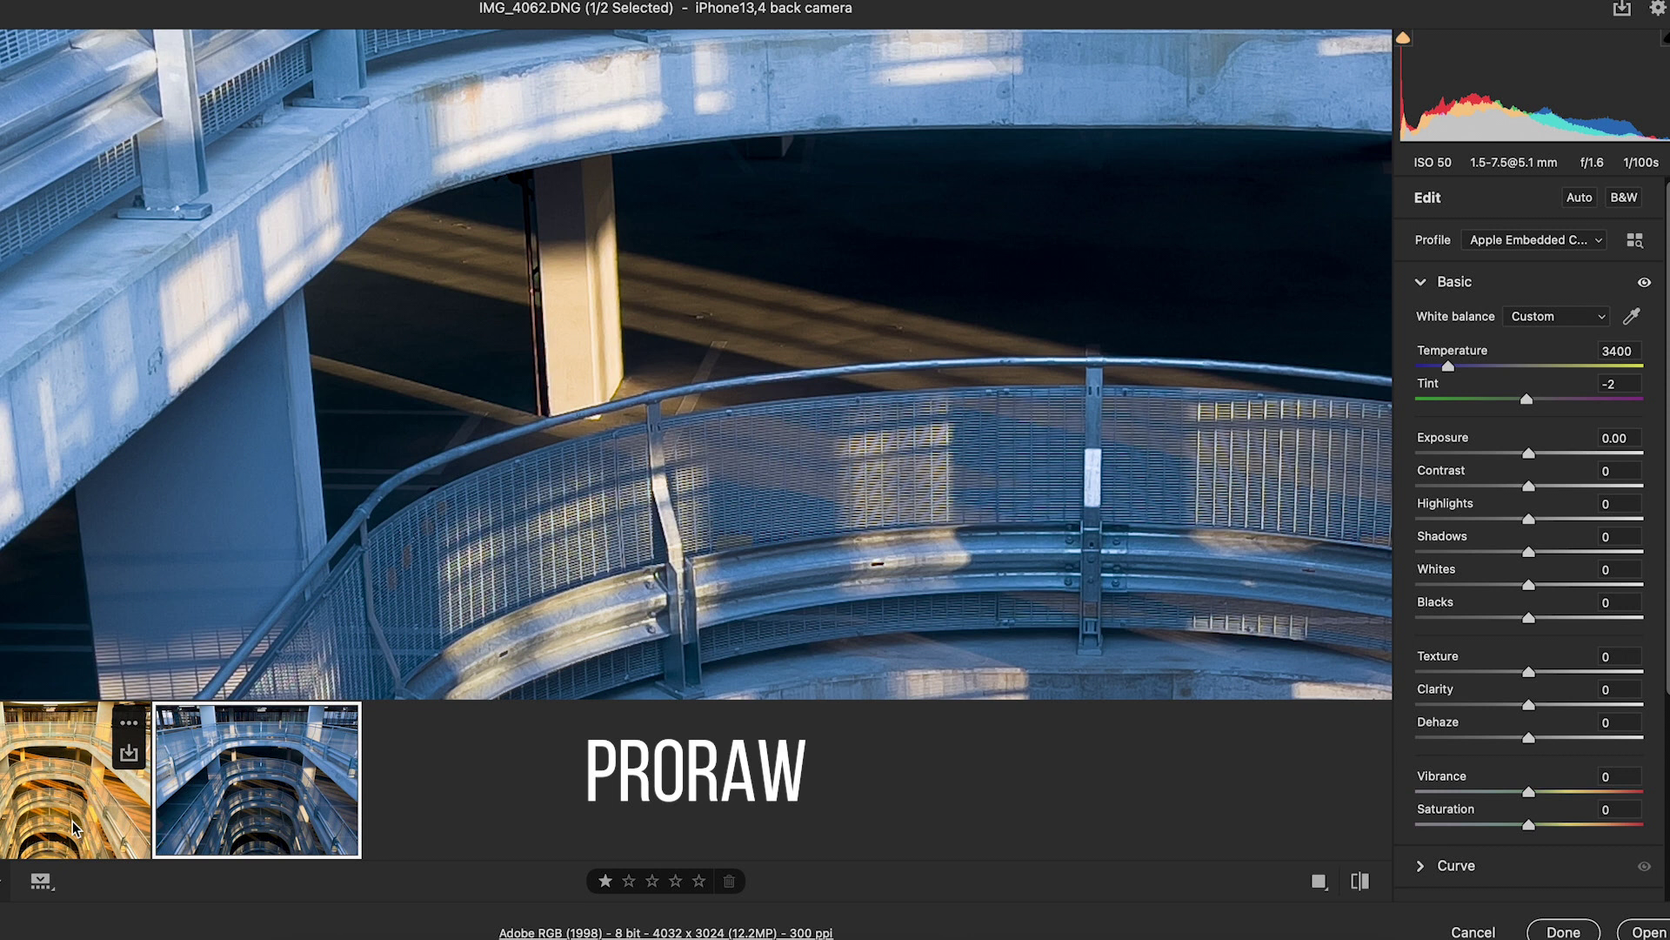
# - Set the Temperature of IMG_4061.HEIC to -44, inspect its details and compare it with IMG_4062.DNG
pyautogui.click(116, 816)
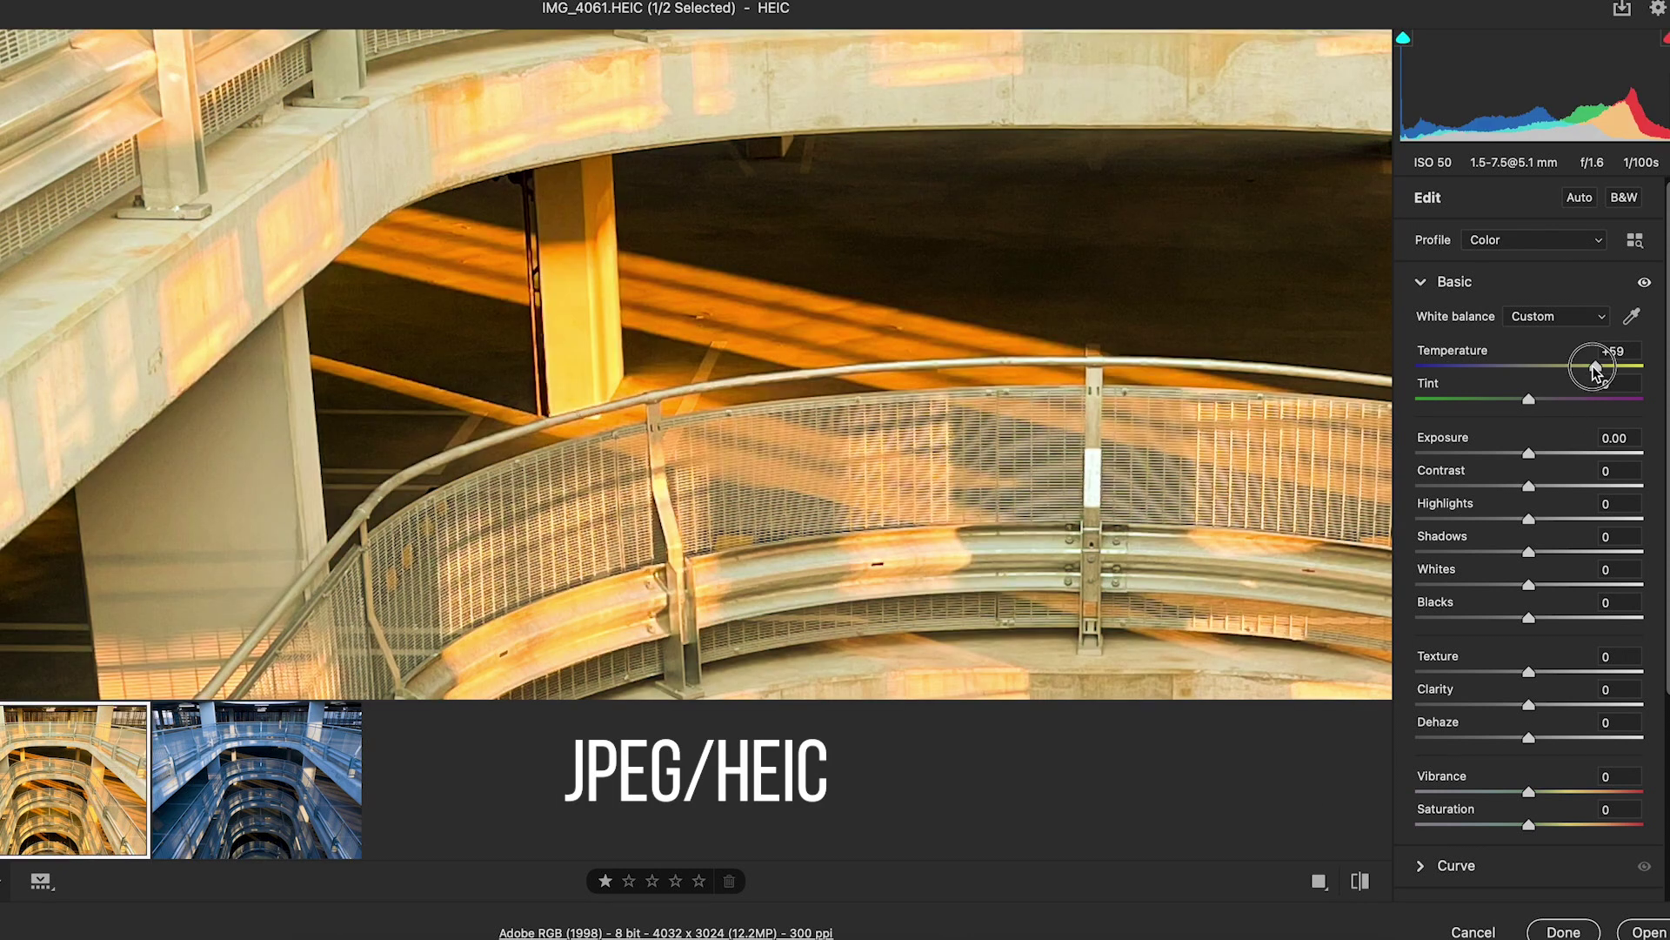
pyautogui.moveTo(1597, 370); pyautogui.dragTo(1475, 372)
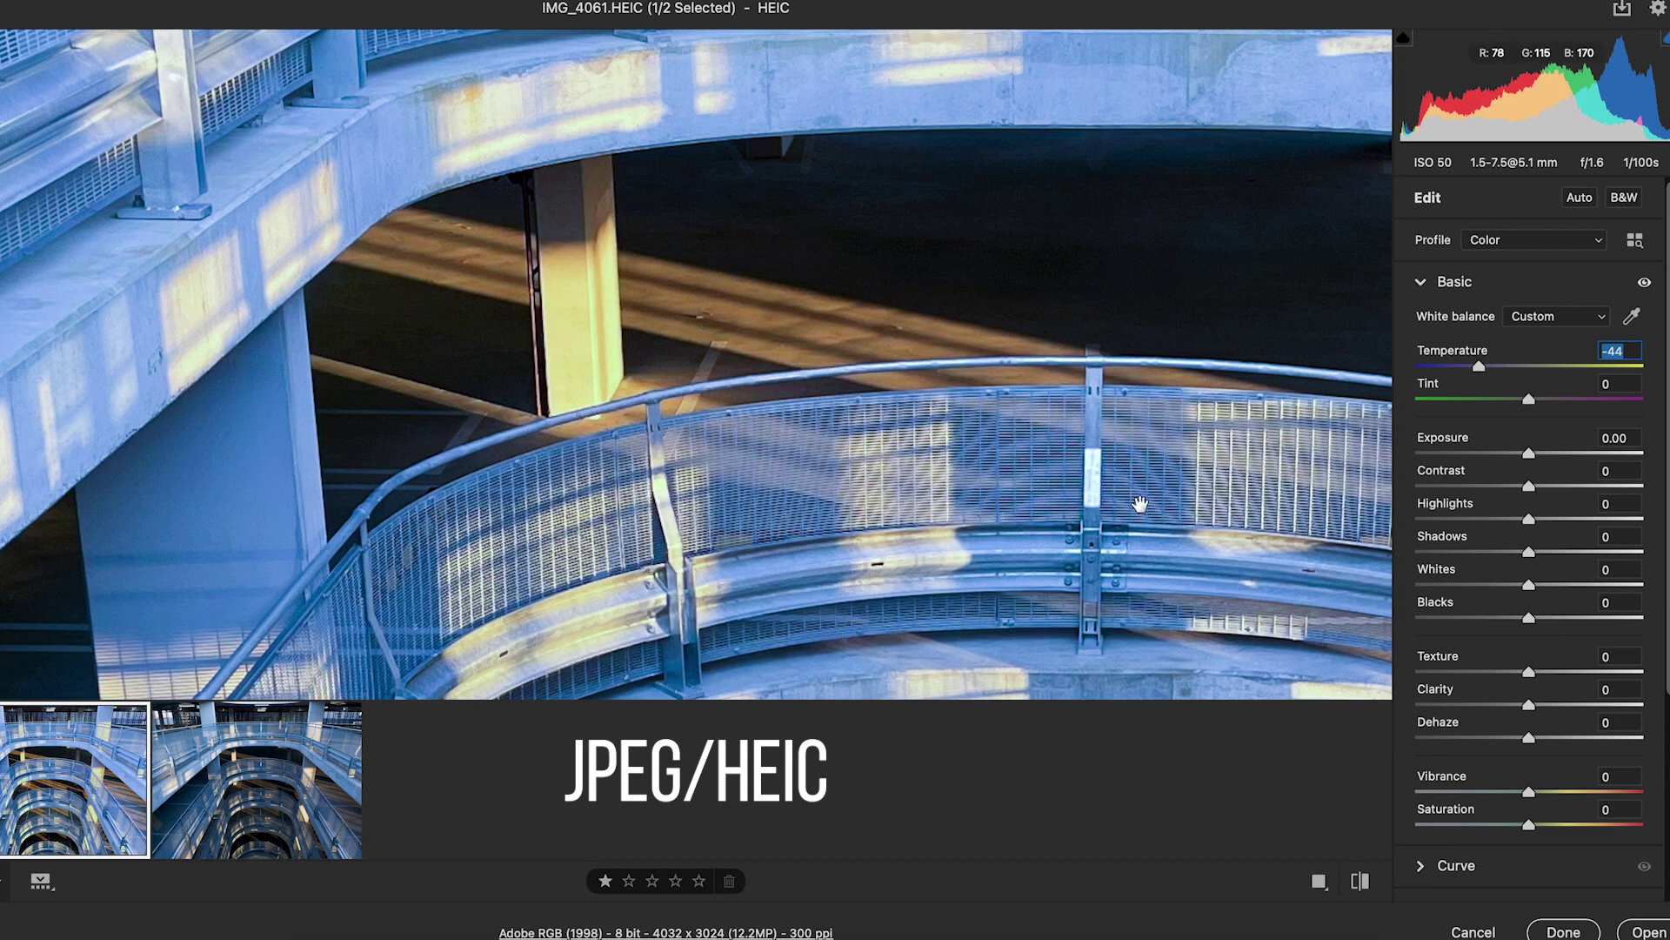
pyautogui.moveTo(1139, 504); pyautogui.dragTo(579, 686)
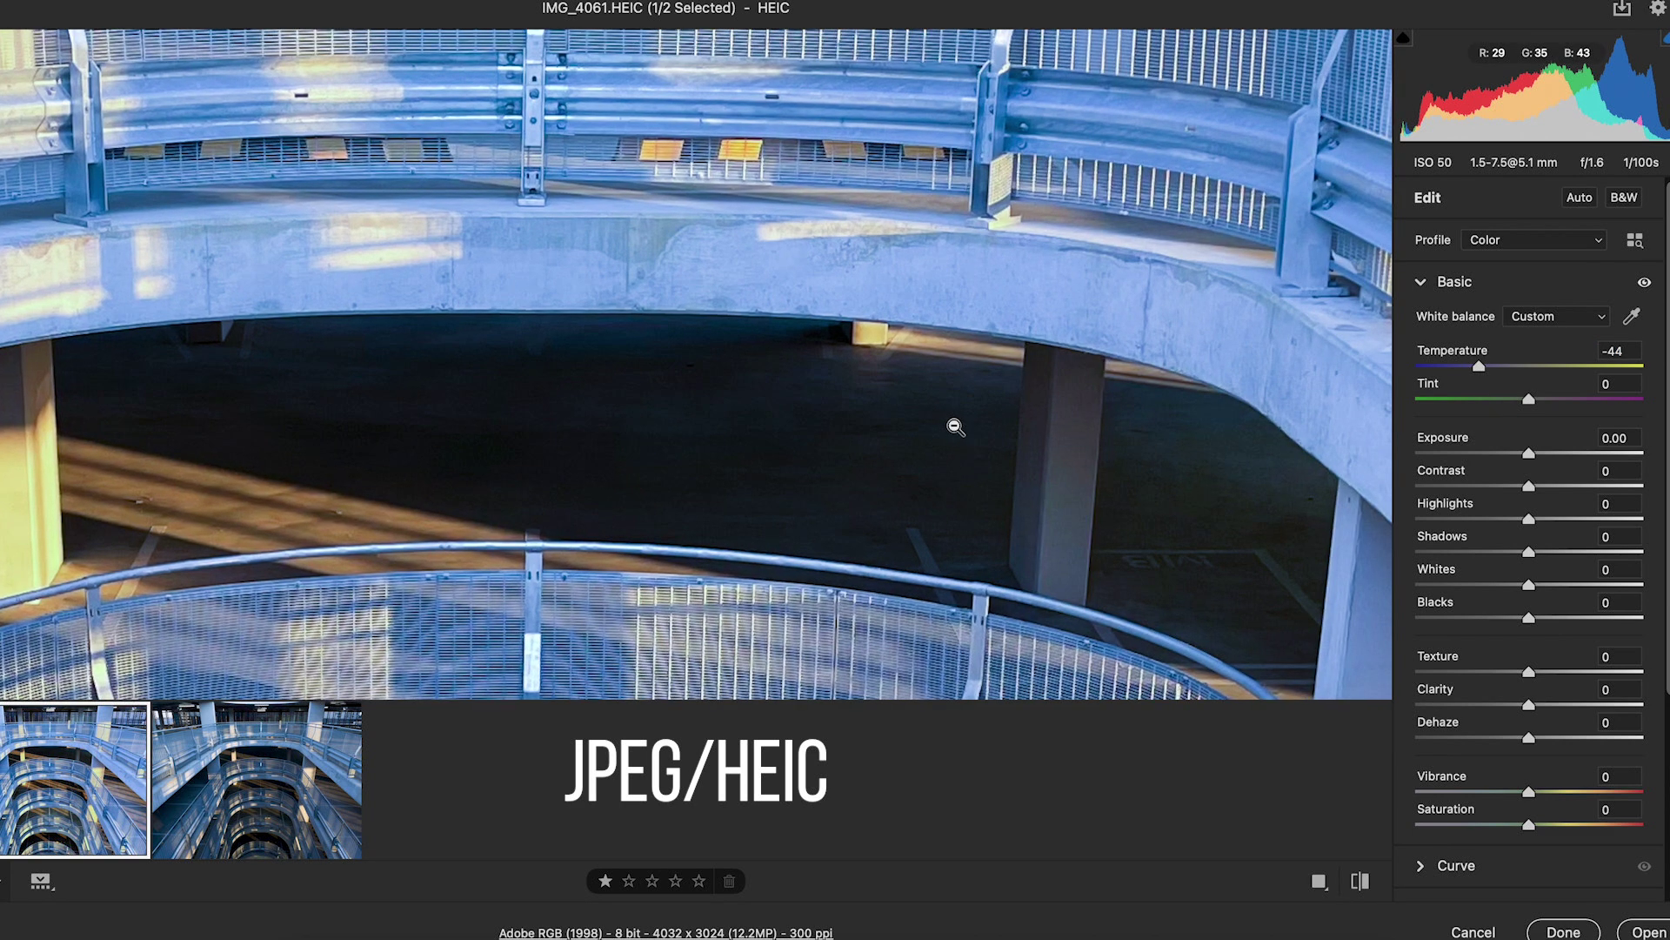
pyautogui.click(1043, 411)
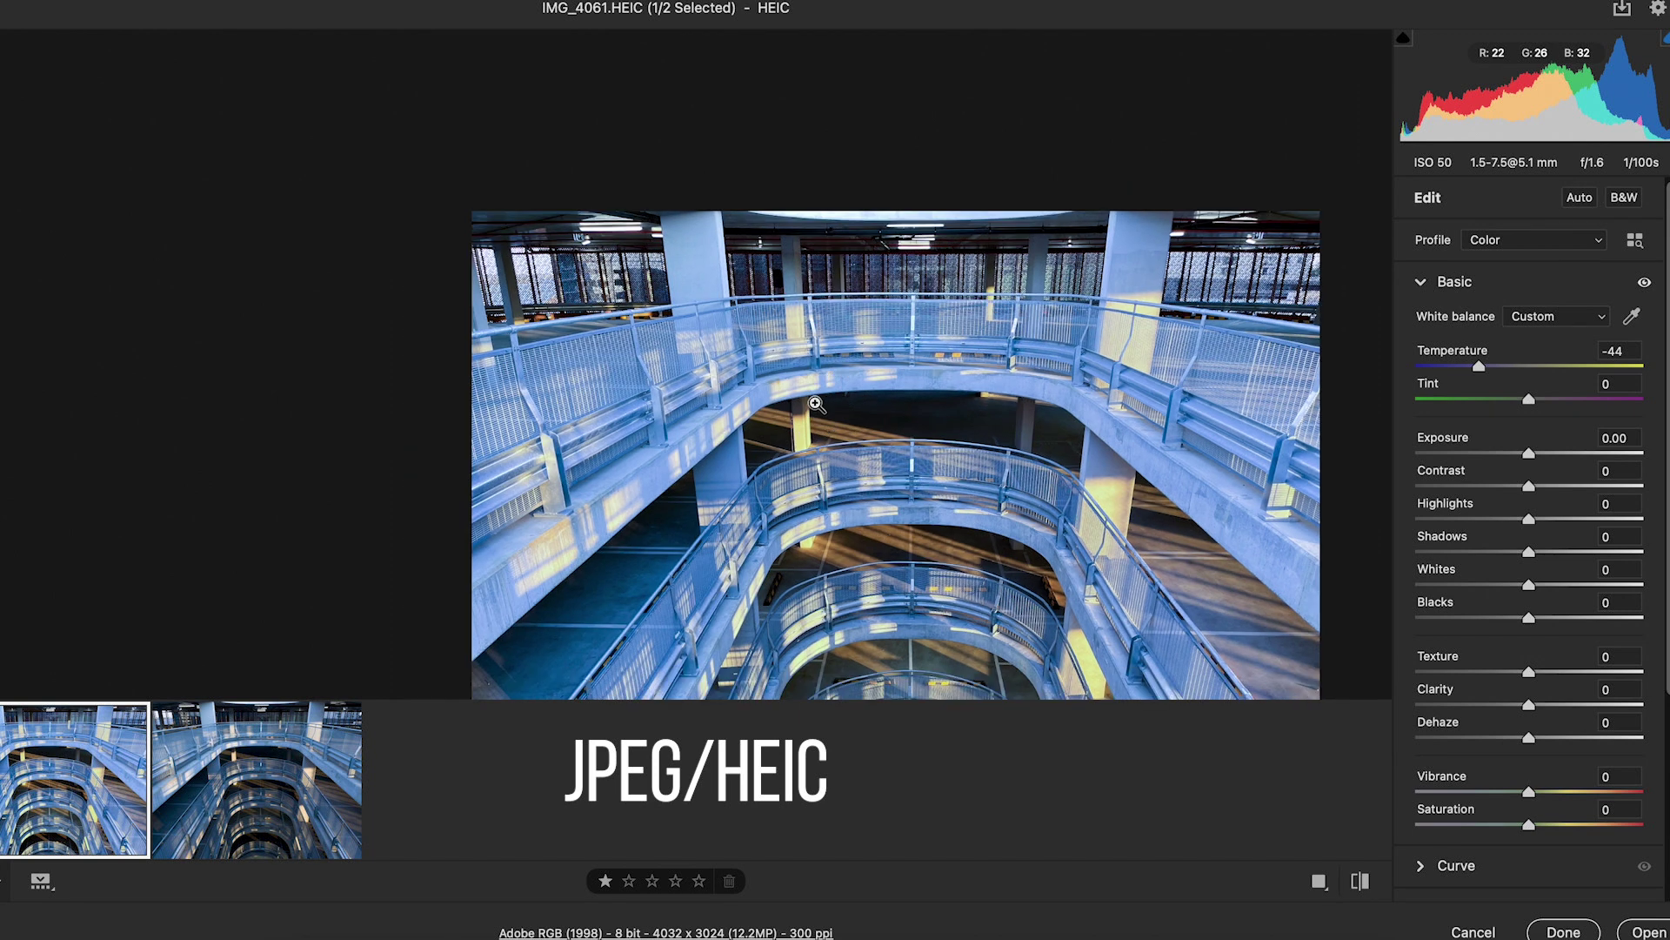
pyautogui.moveTo(249, 795)
pyautogui.click(226, 822)
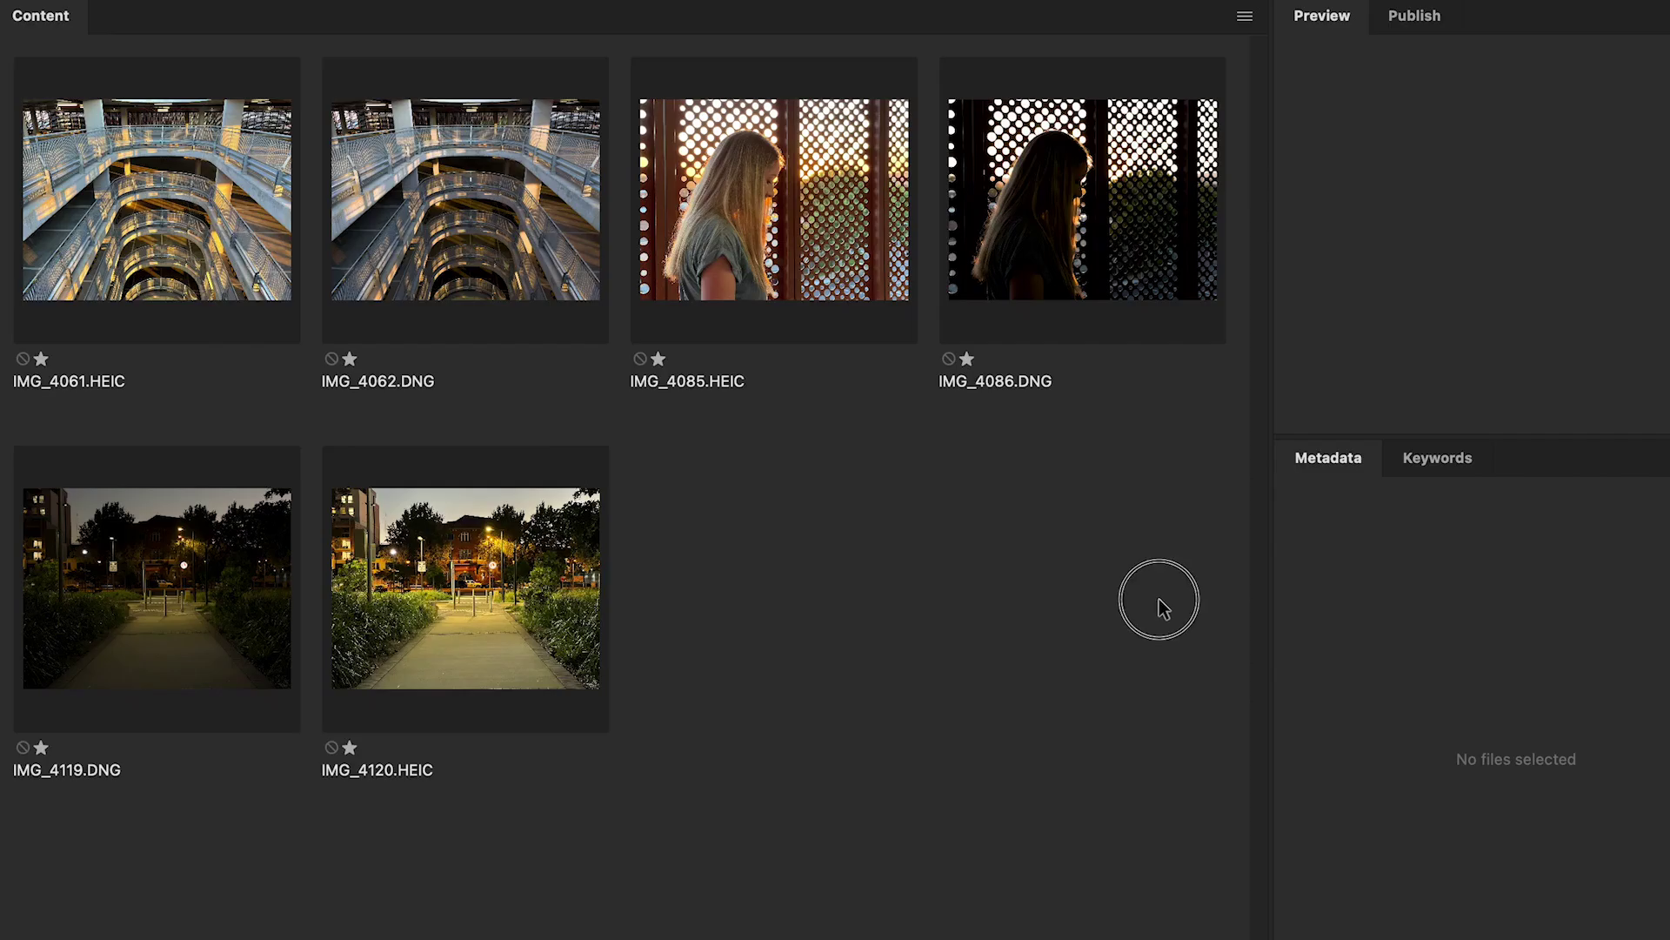
# - Open the portrait photos IMG_4085.HEIC and IMG_4086.DNG together in Camera Raw
pyautogui.moveTo(1157, 597); pyautogui.dragTo(727, 217)
pyautogui.rightClick(726, 217)
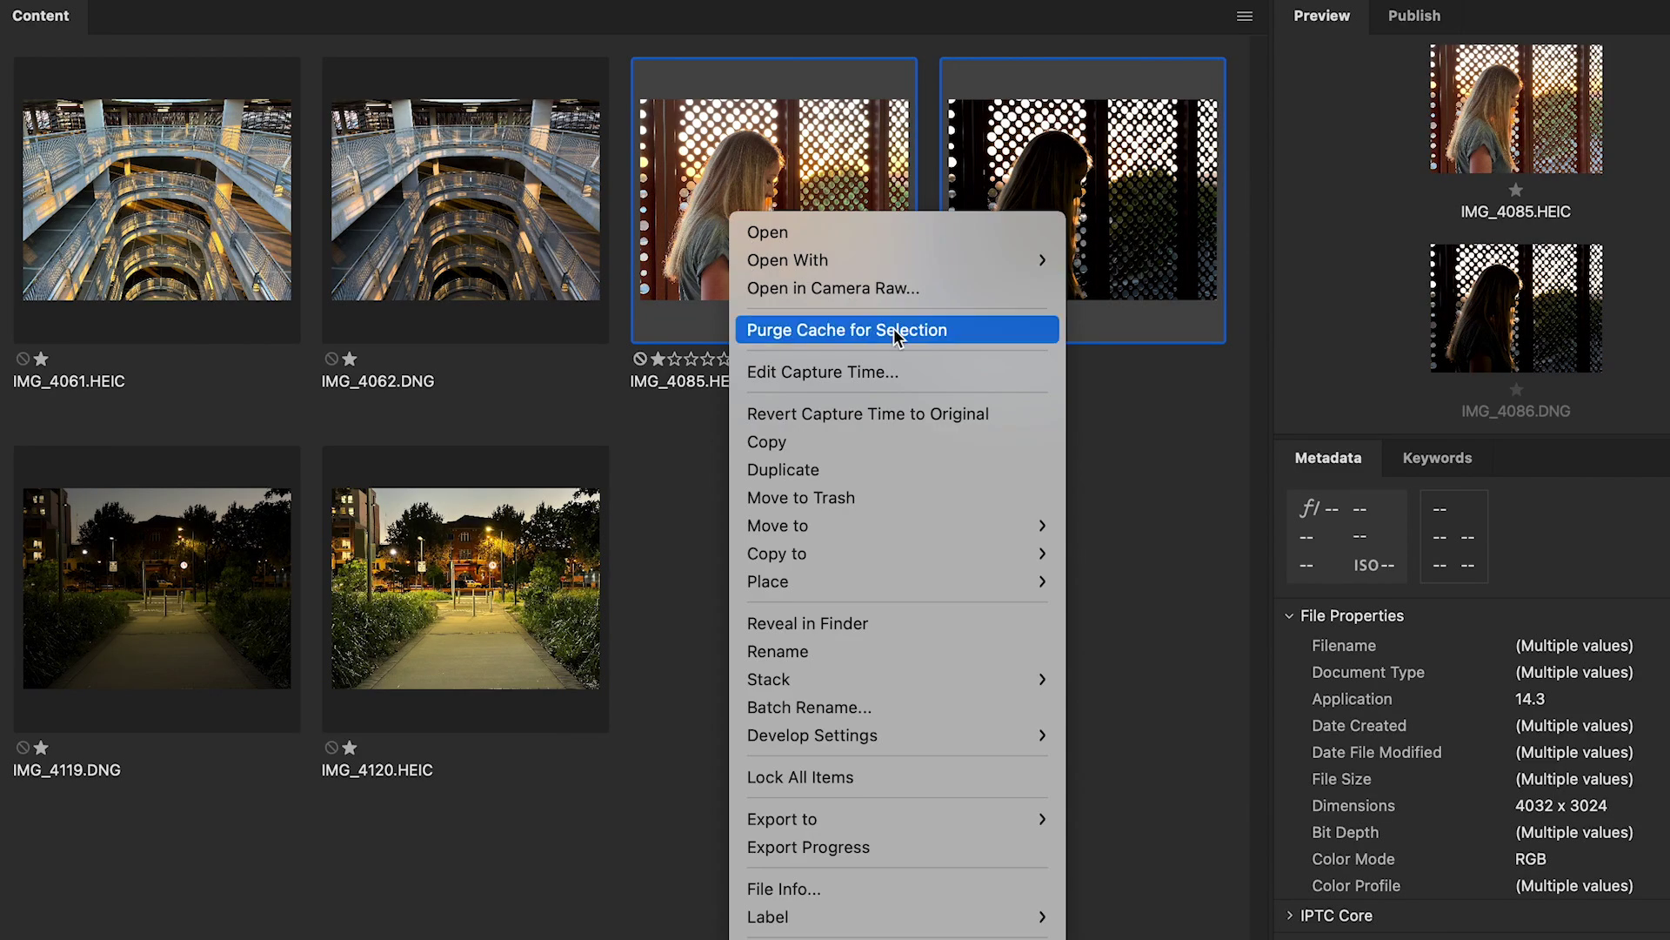
pyautogui.click(872, 285)
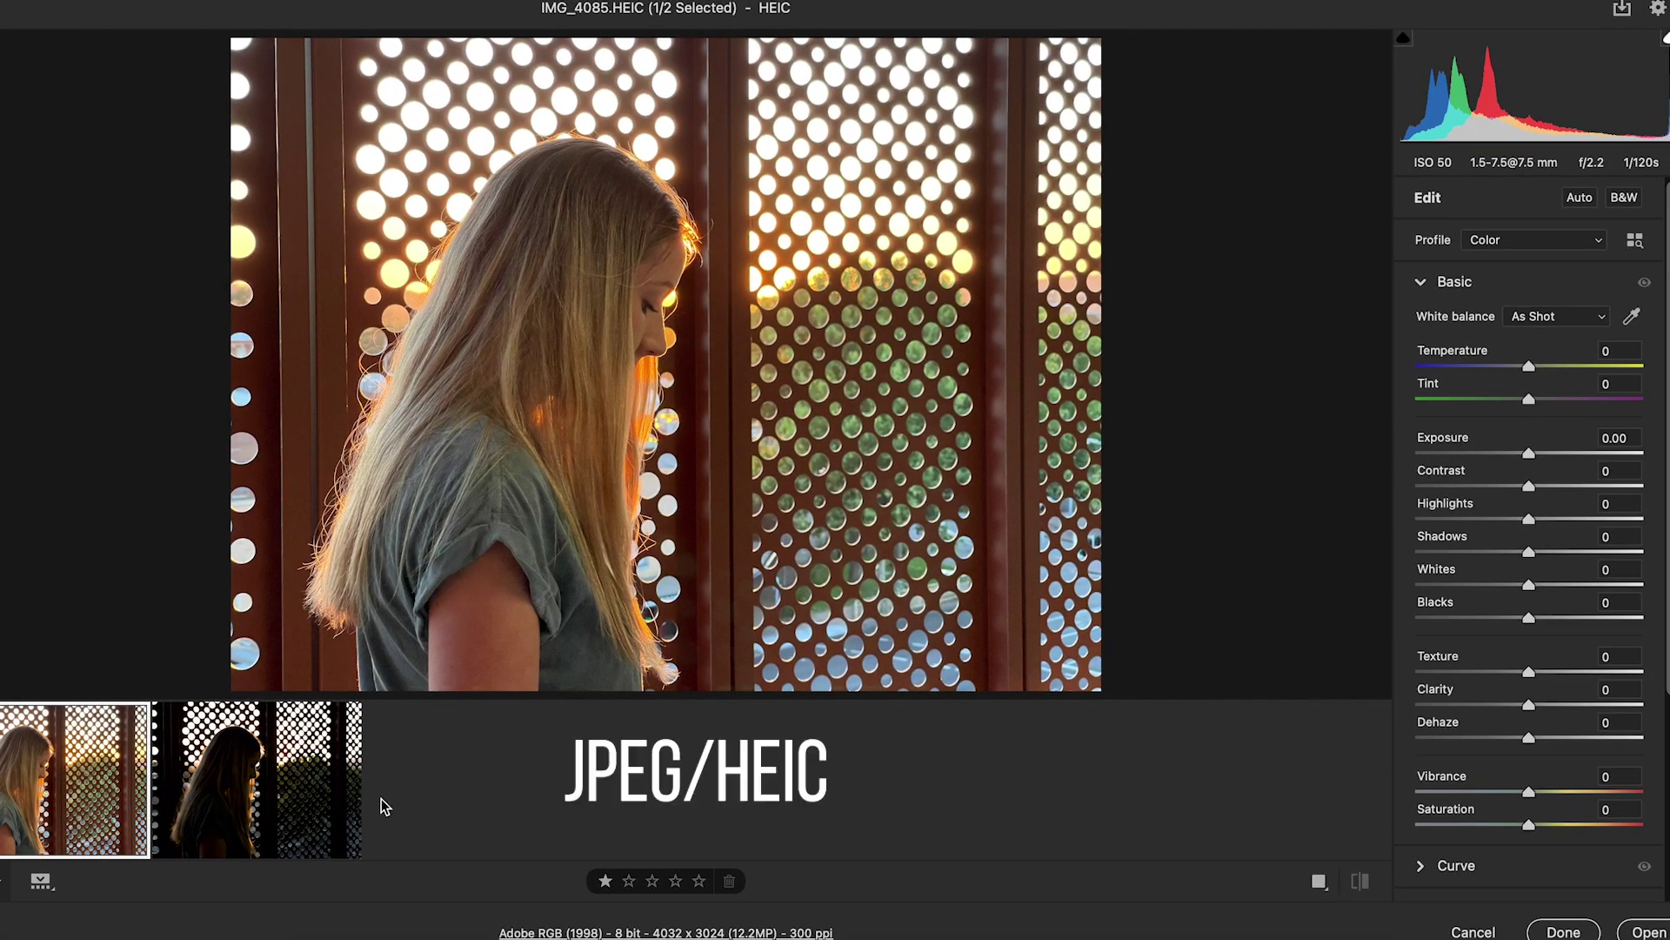
# - Apply the Auto adjustments to IMG_4086.DNG and set its Exposure to +1.80
pyautogui.click(259, 822)
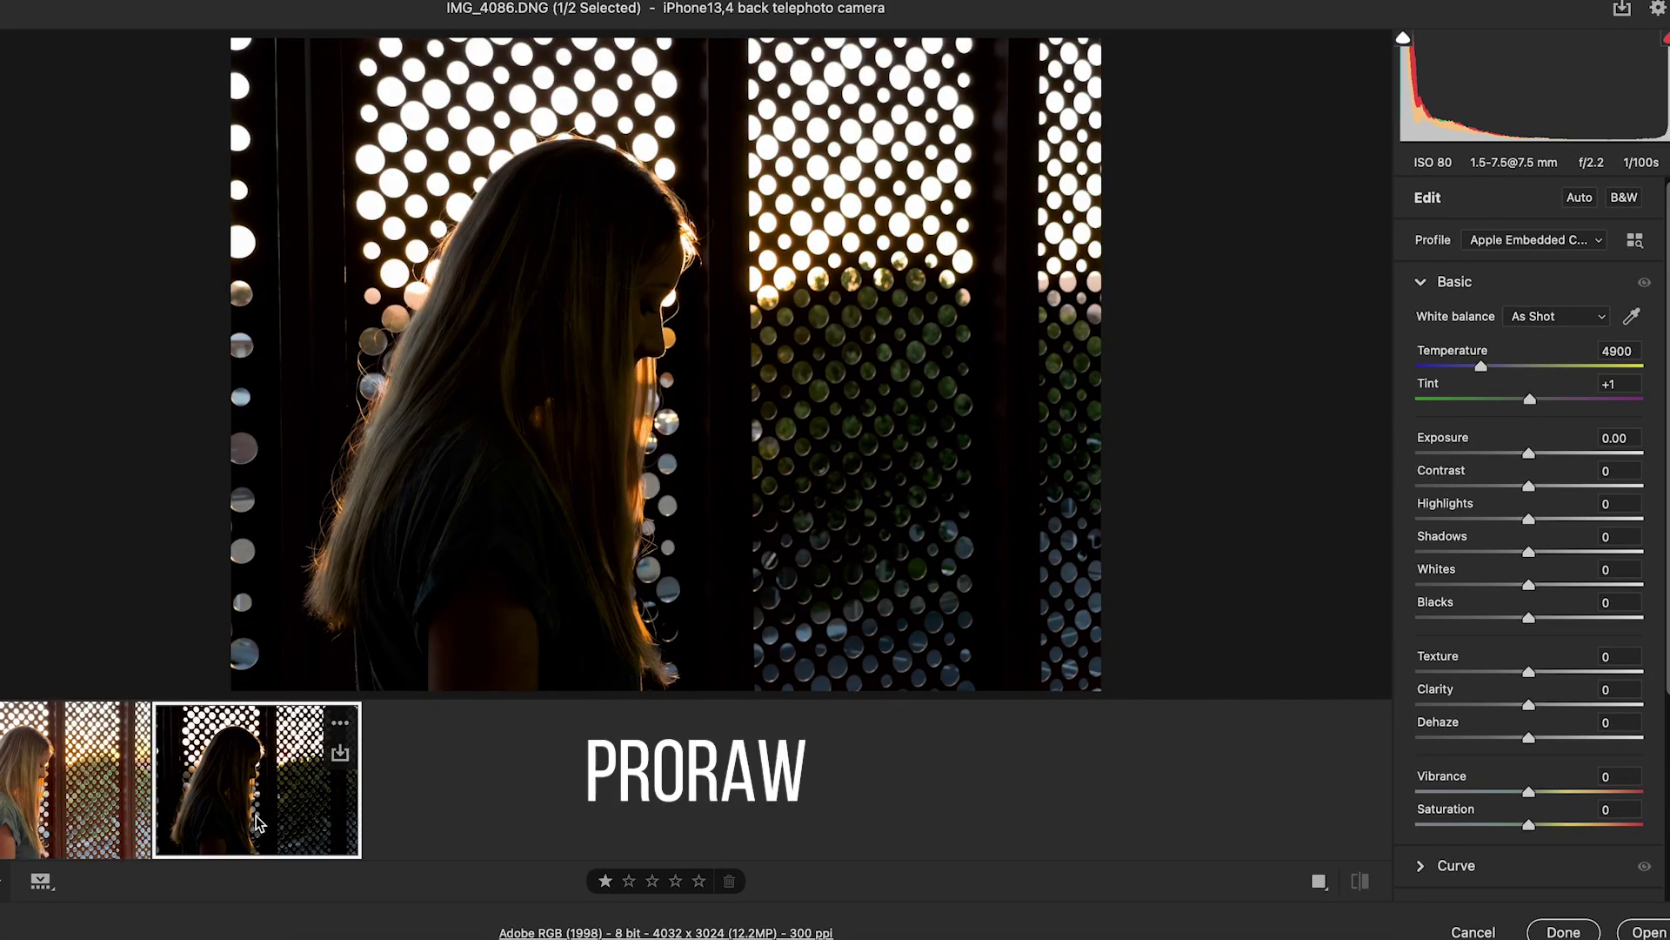
pyautogui.click(1566, 198)
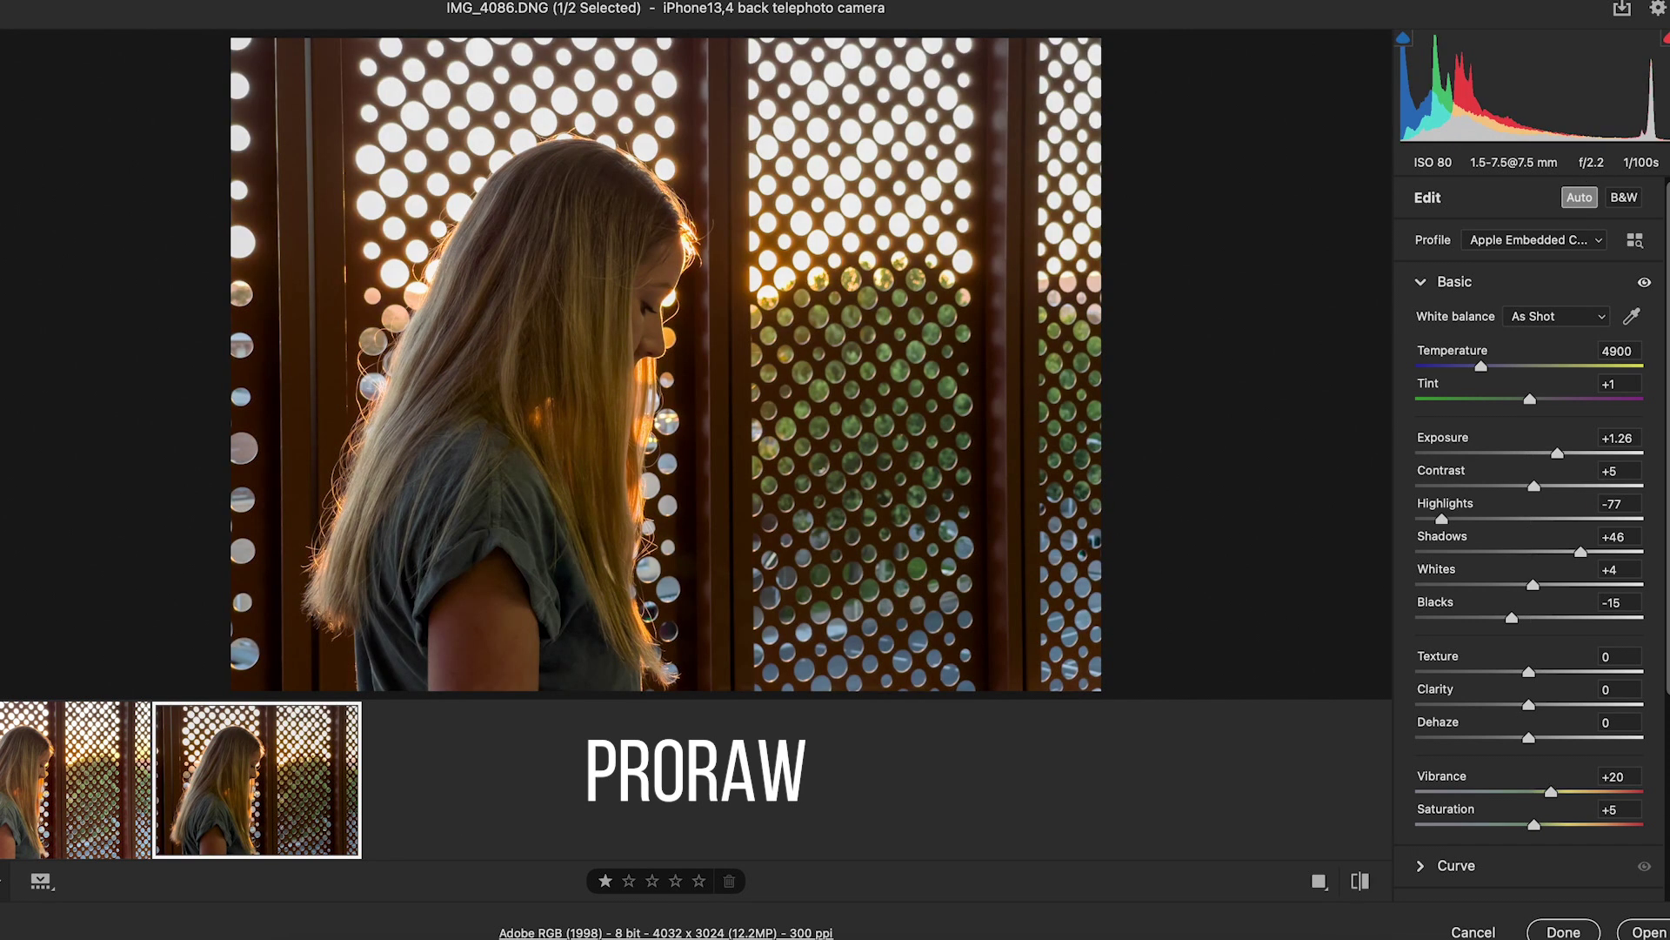
pyautogui.click(113, 813)
pyautogui.click(170, 824)
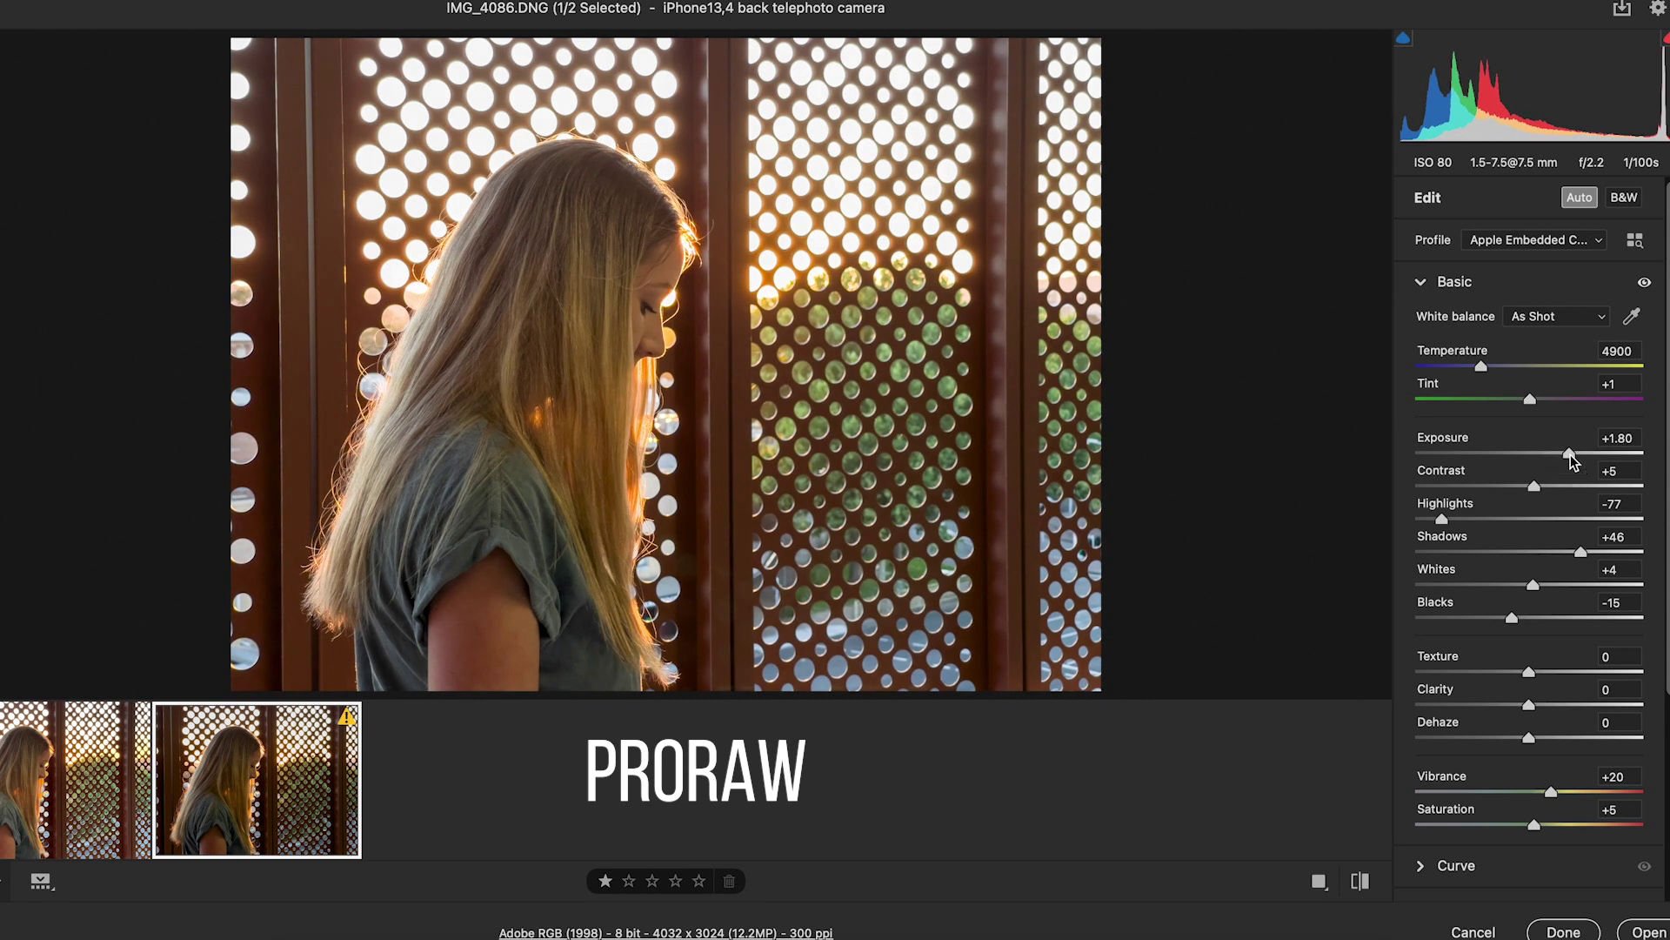
# - Compare the brightened IMG_4086.DNG with IMG_4085.HEIC by alternating between the two photos
pyautogui.click(94, 833)
pyautogui.click(170, 824)
pyautogui.click(96, 831)
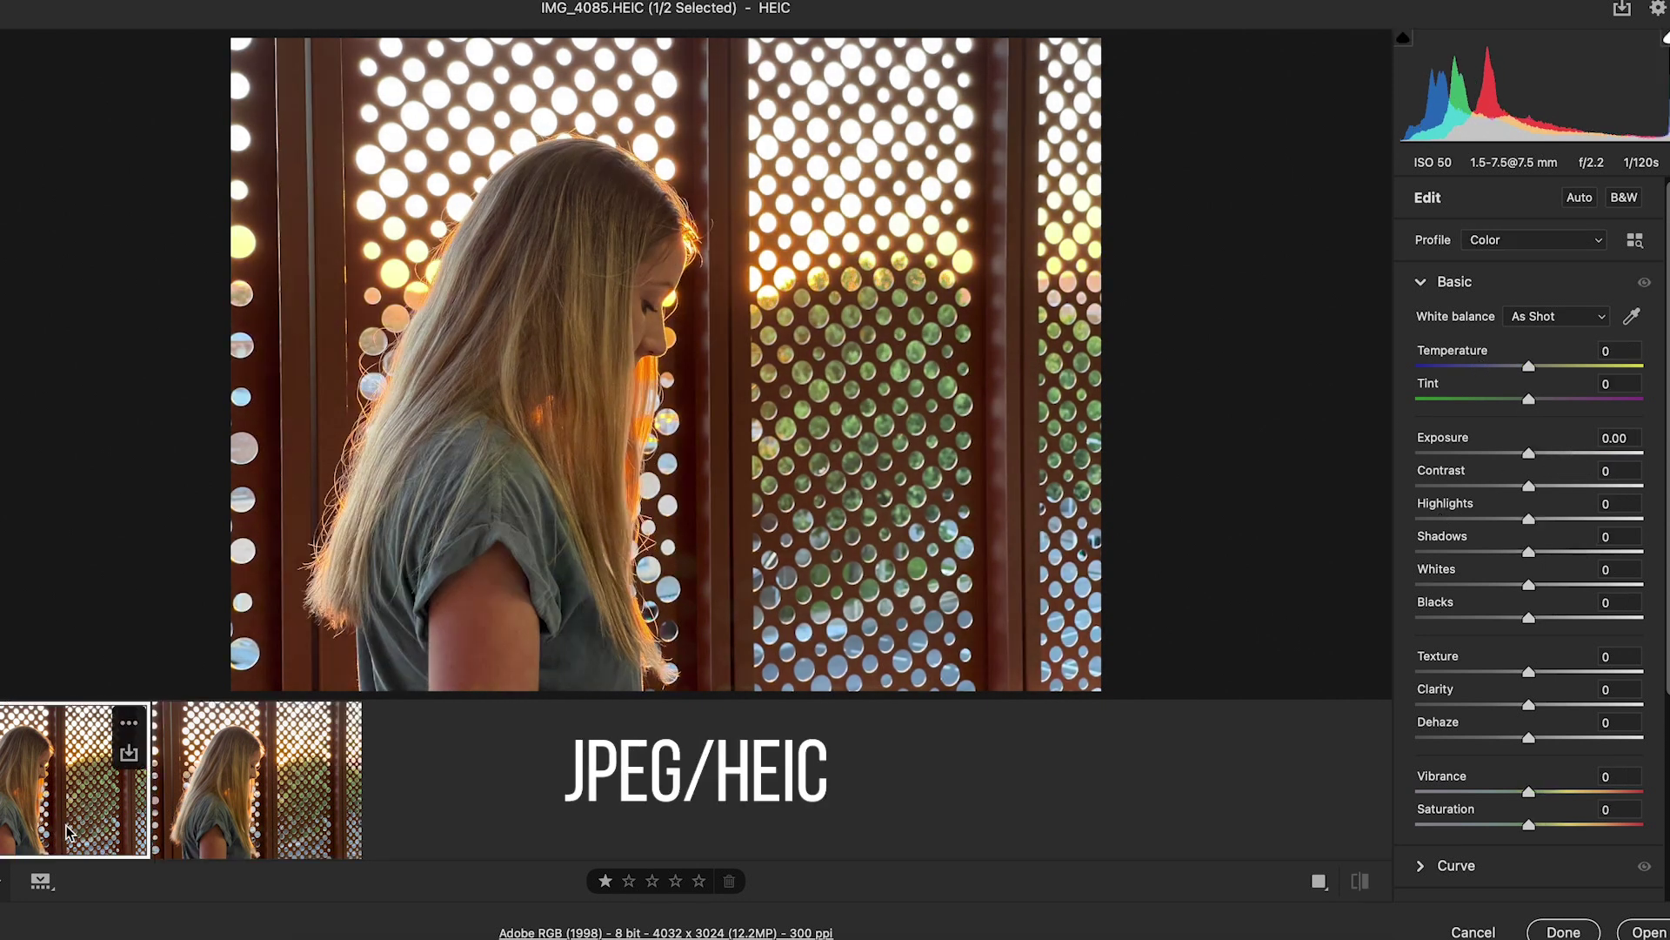
pyautogui.click(170, 826)
pyautogui.click(107, 824)
pyautogui.click(170, 824)
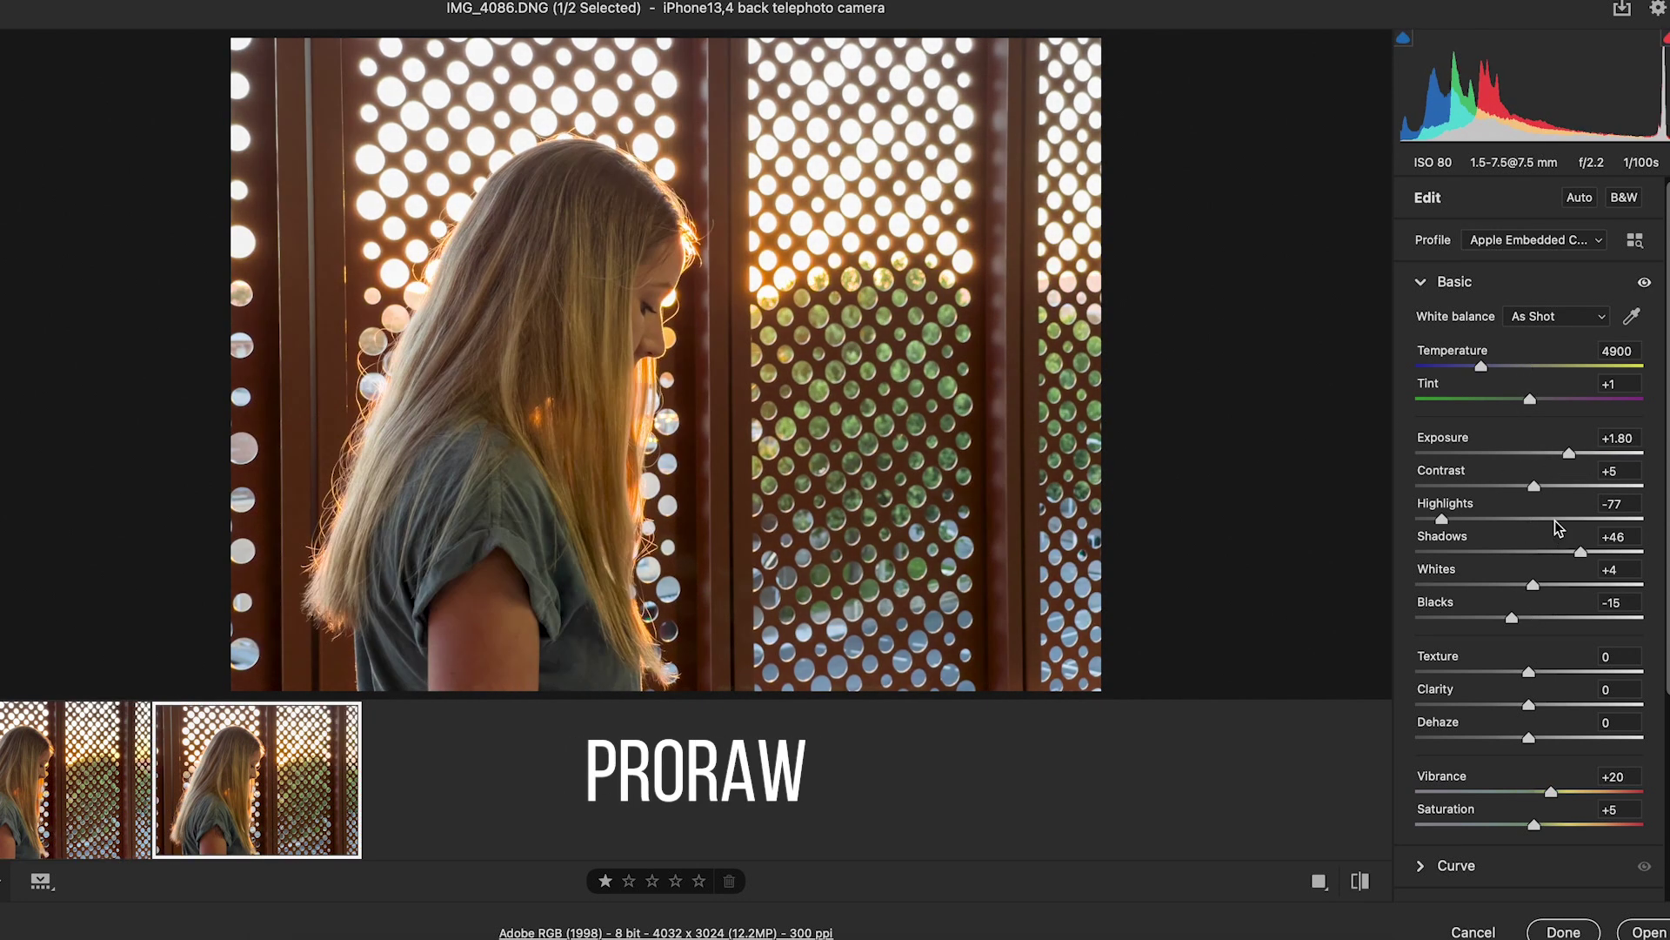
# - Set the Highlights of IMG_4086.DNG to -100 and compare the photo with IMG_4085.HEIC
pyautogui.moveTo(1441, 519); pyautogui.dragTo(1416, 520)
pyautogui.click(103, 836)
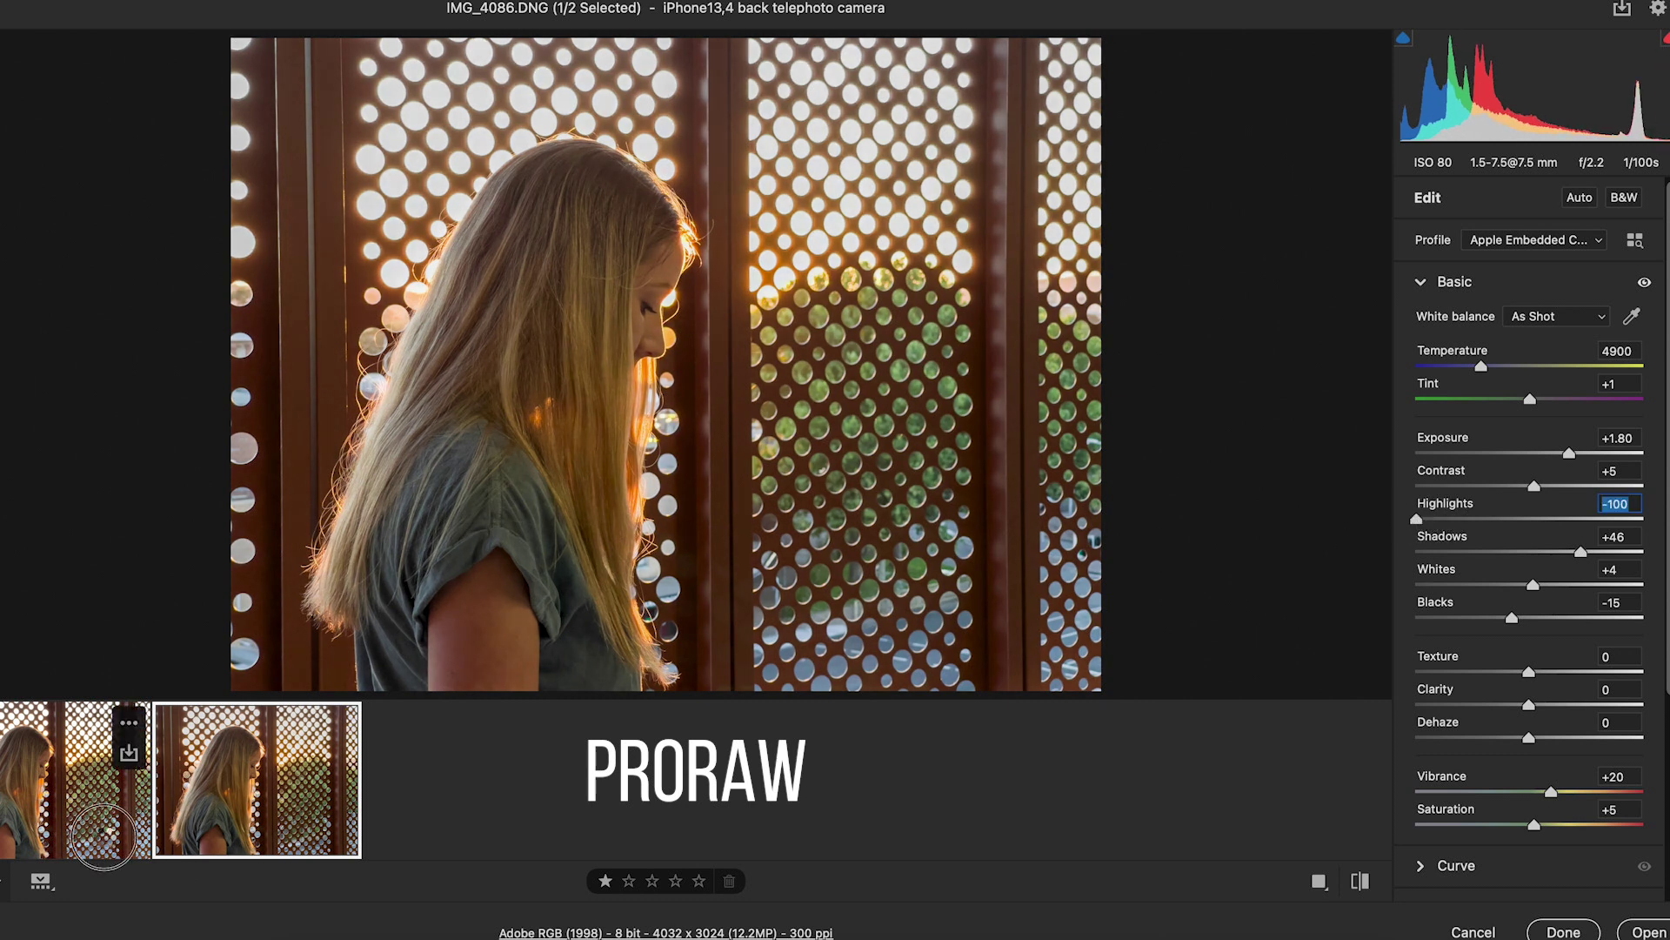
pyautogui.click(172, 837)
pyautogui.click(121, 835)
pyautogui.click(179, 832)
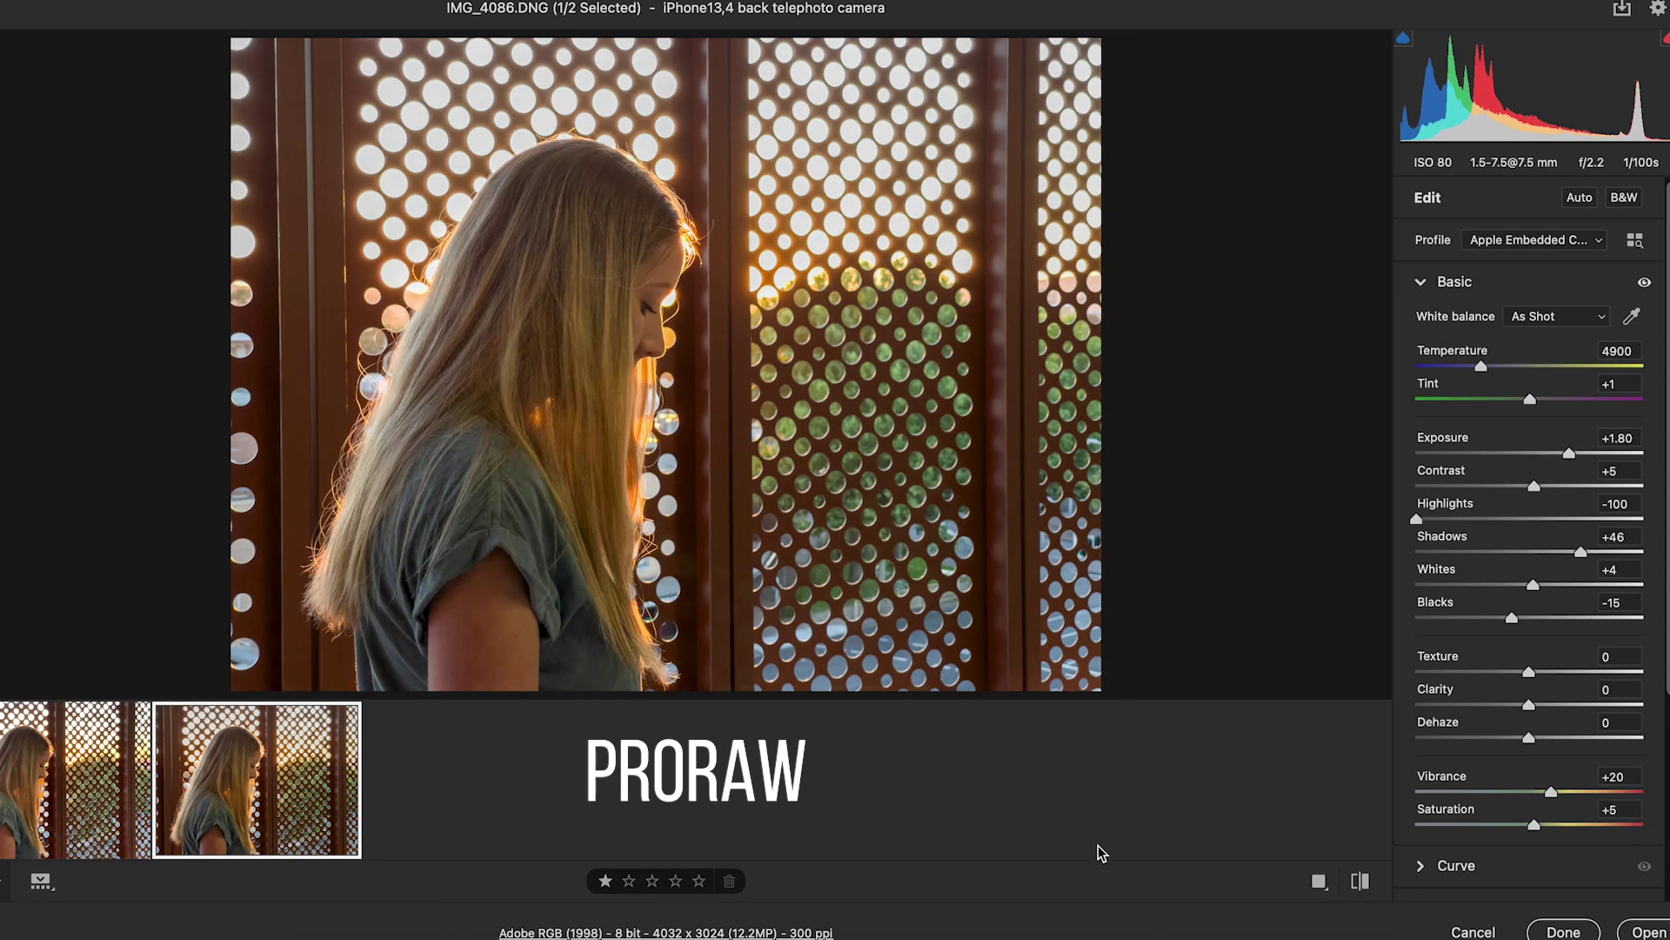
# - Examine the bright openings in the lattice up close in IMG_4086.DNG and in IMG_4085.HEIC
pyautogui.click(994, 304)
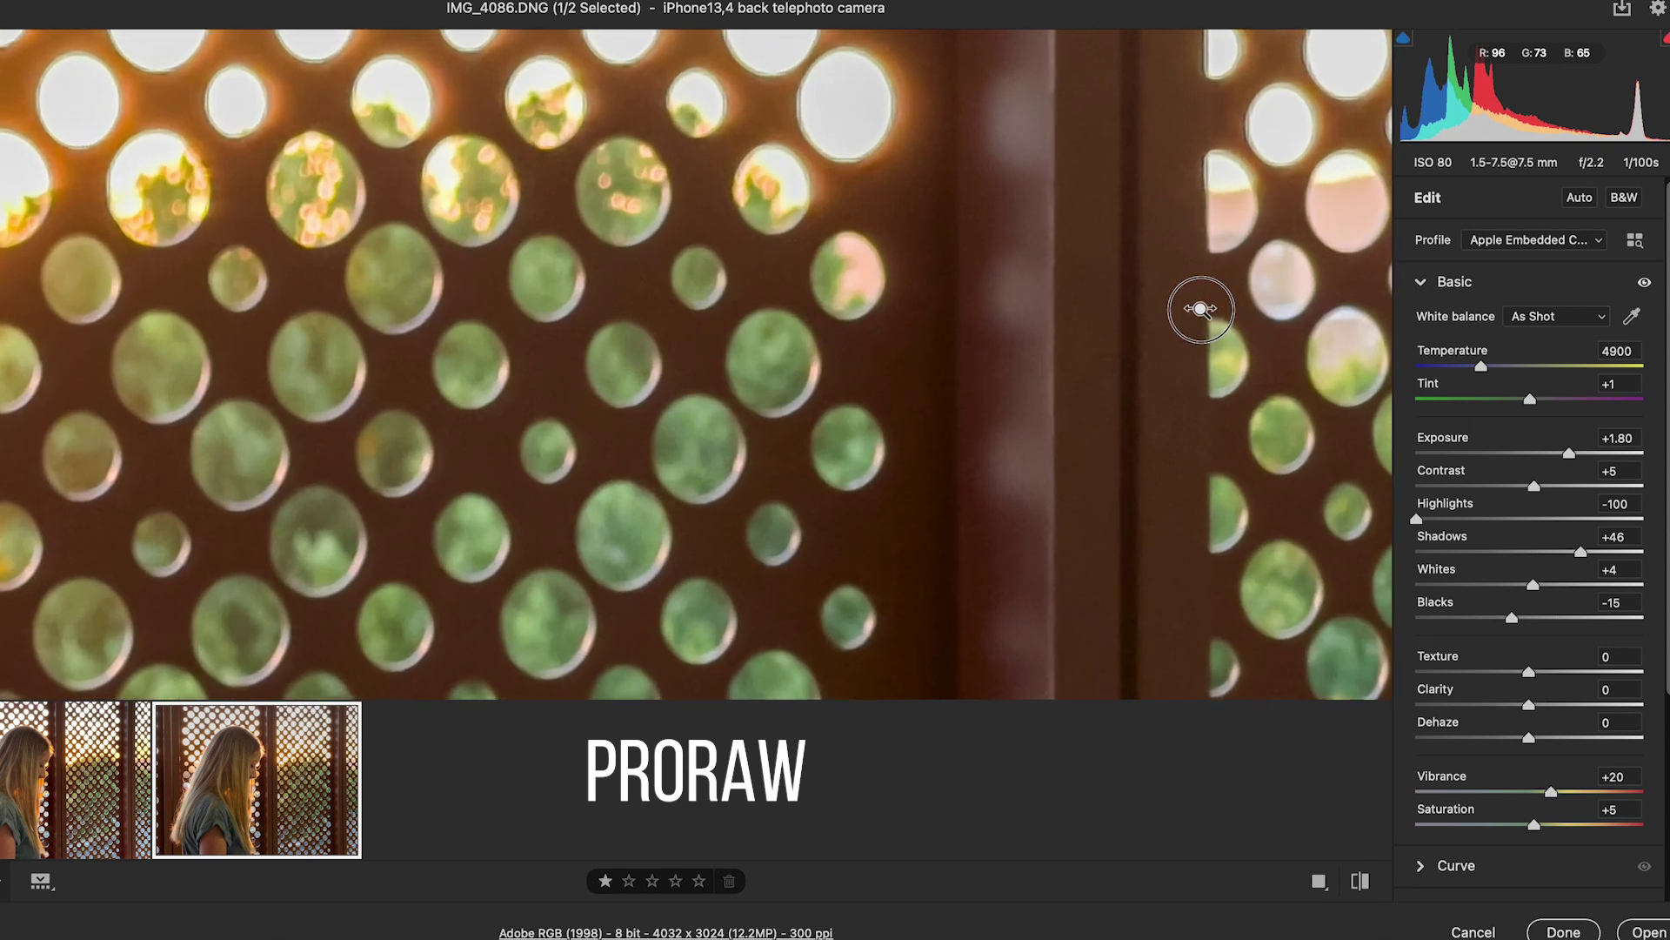
pyautogui.moveTo(1201, 308); pyautogui.dragTo(1204, 312)
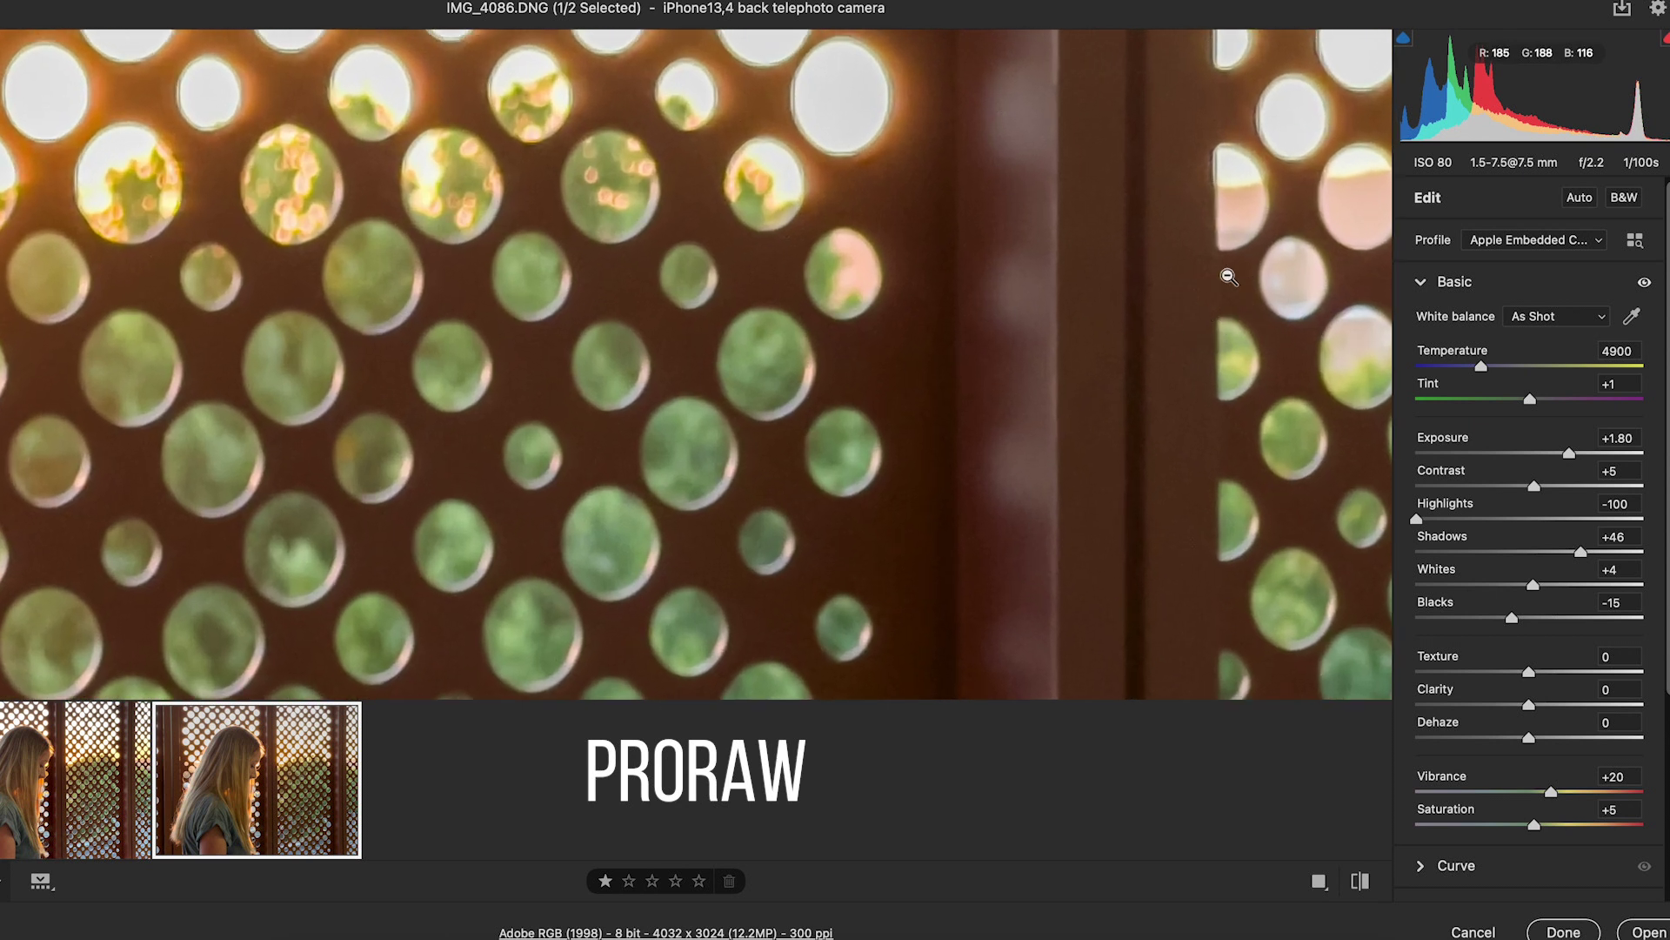
pyautogui.click(29, 824)
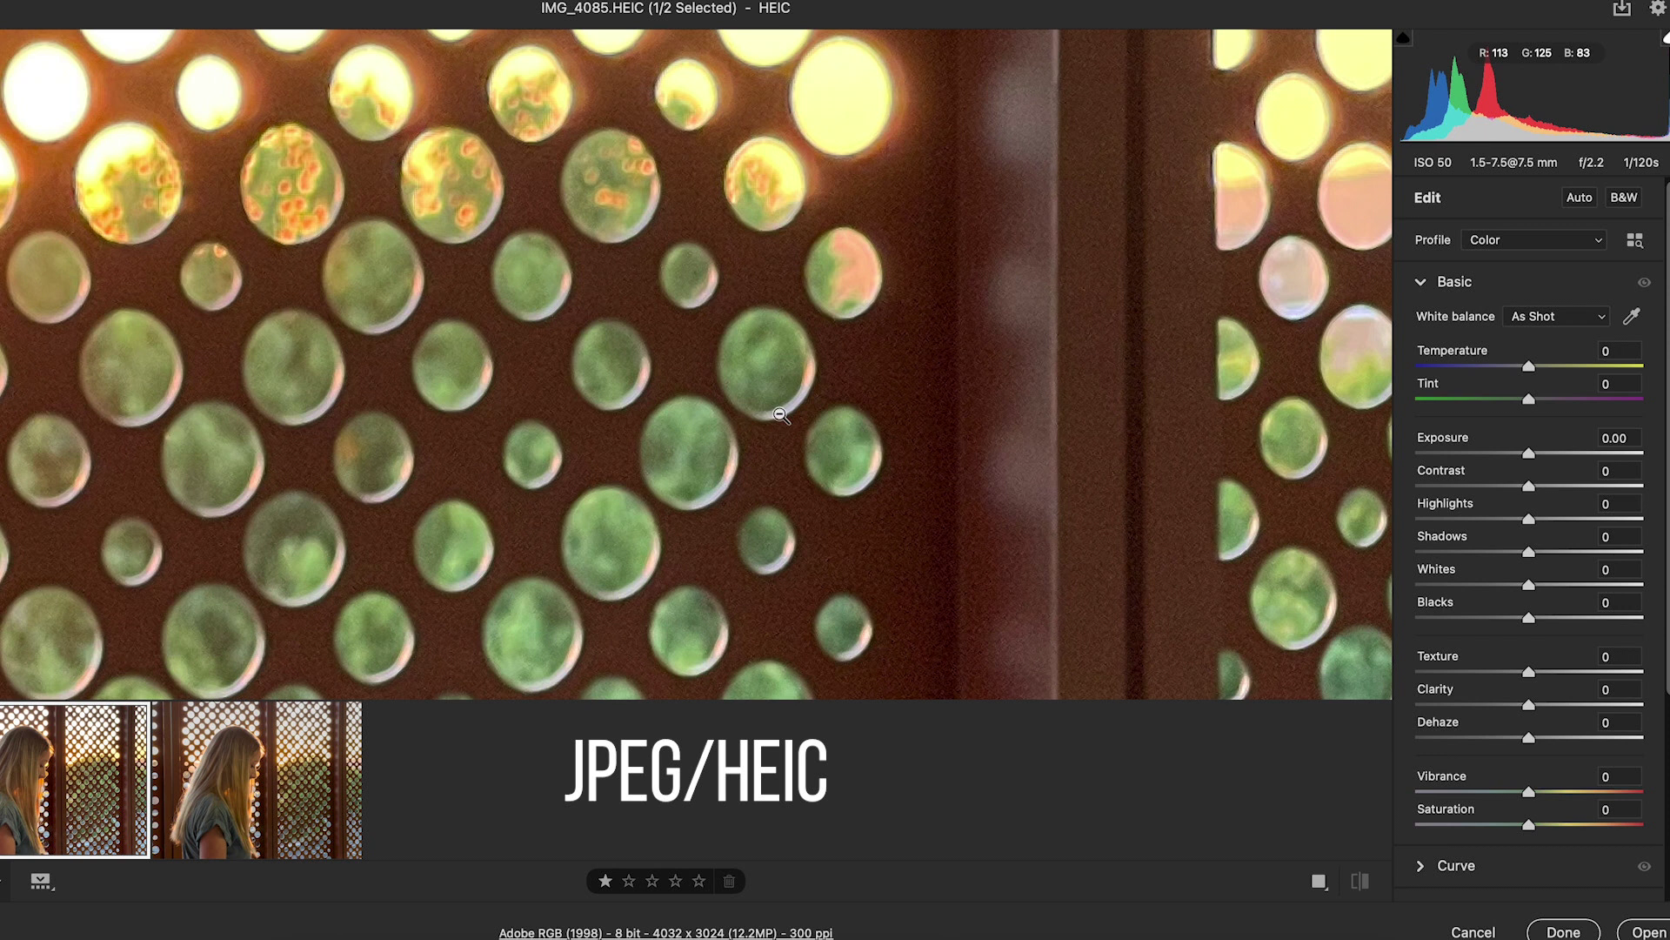
# - Examine the blown-out openings across both lattice panels in IMG_4085.HEIC, and view the same areas in IMG_4086.DNG
pyautogui.moveTo(690, 269); pyautogui.dragTo(1033, 637)
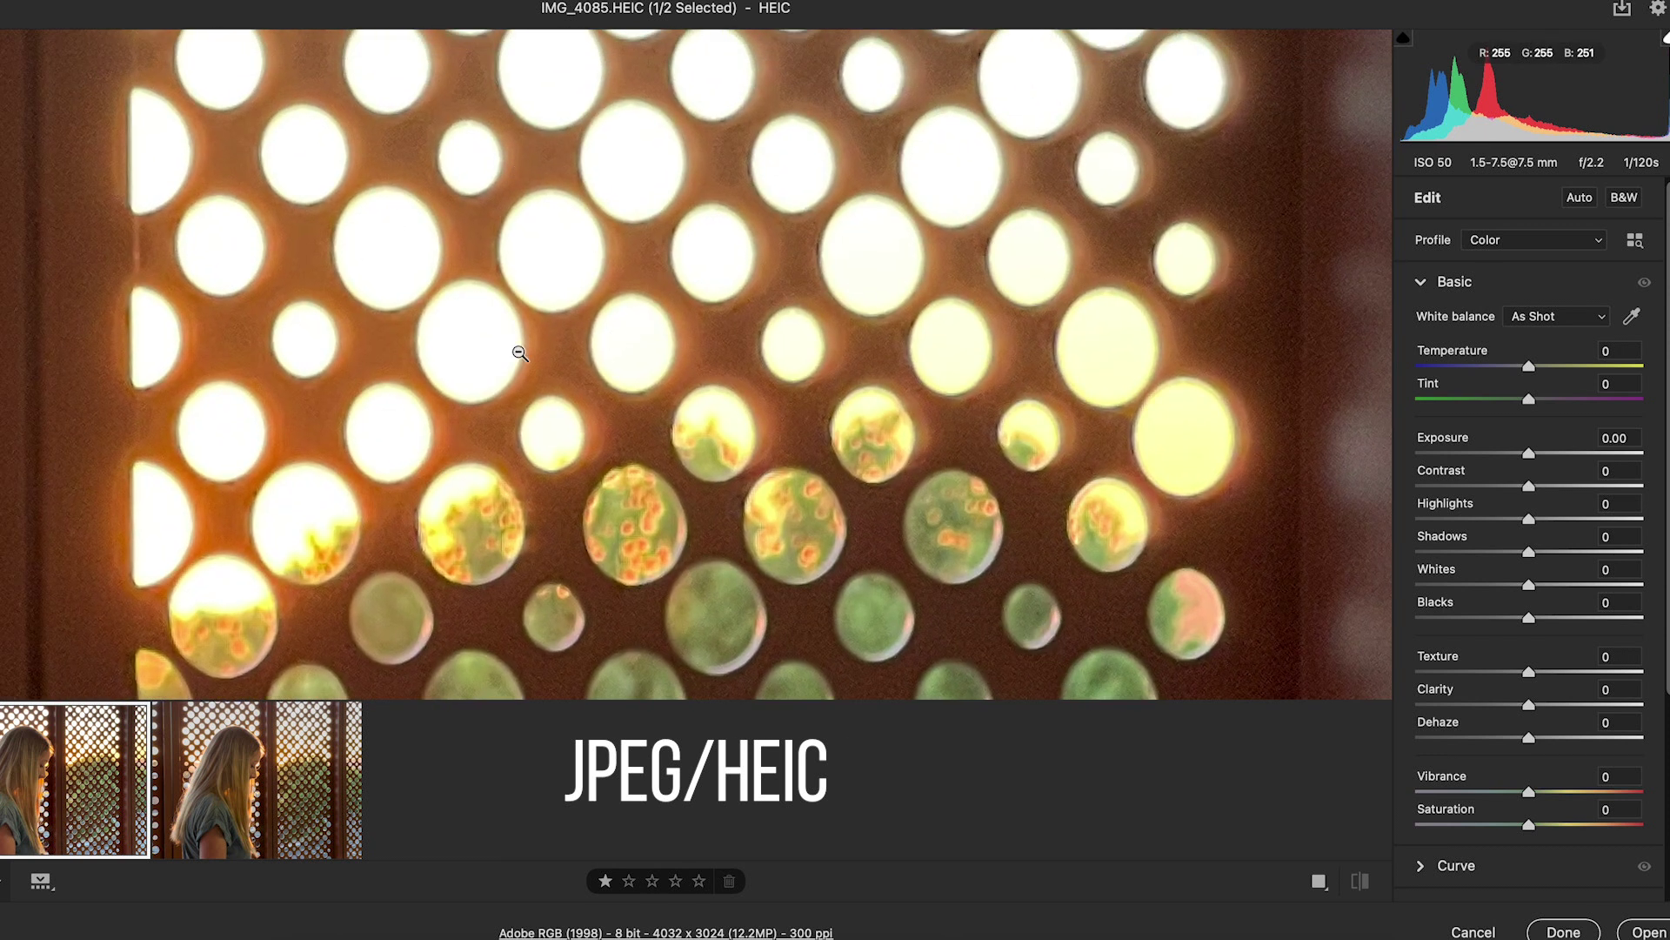
pyautogui.moveTo(875, 447); pyautogui.dragTo(440, 336)
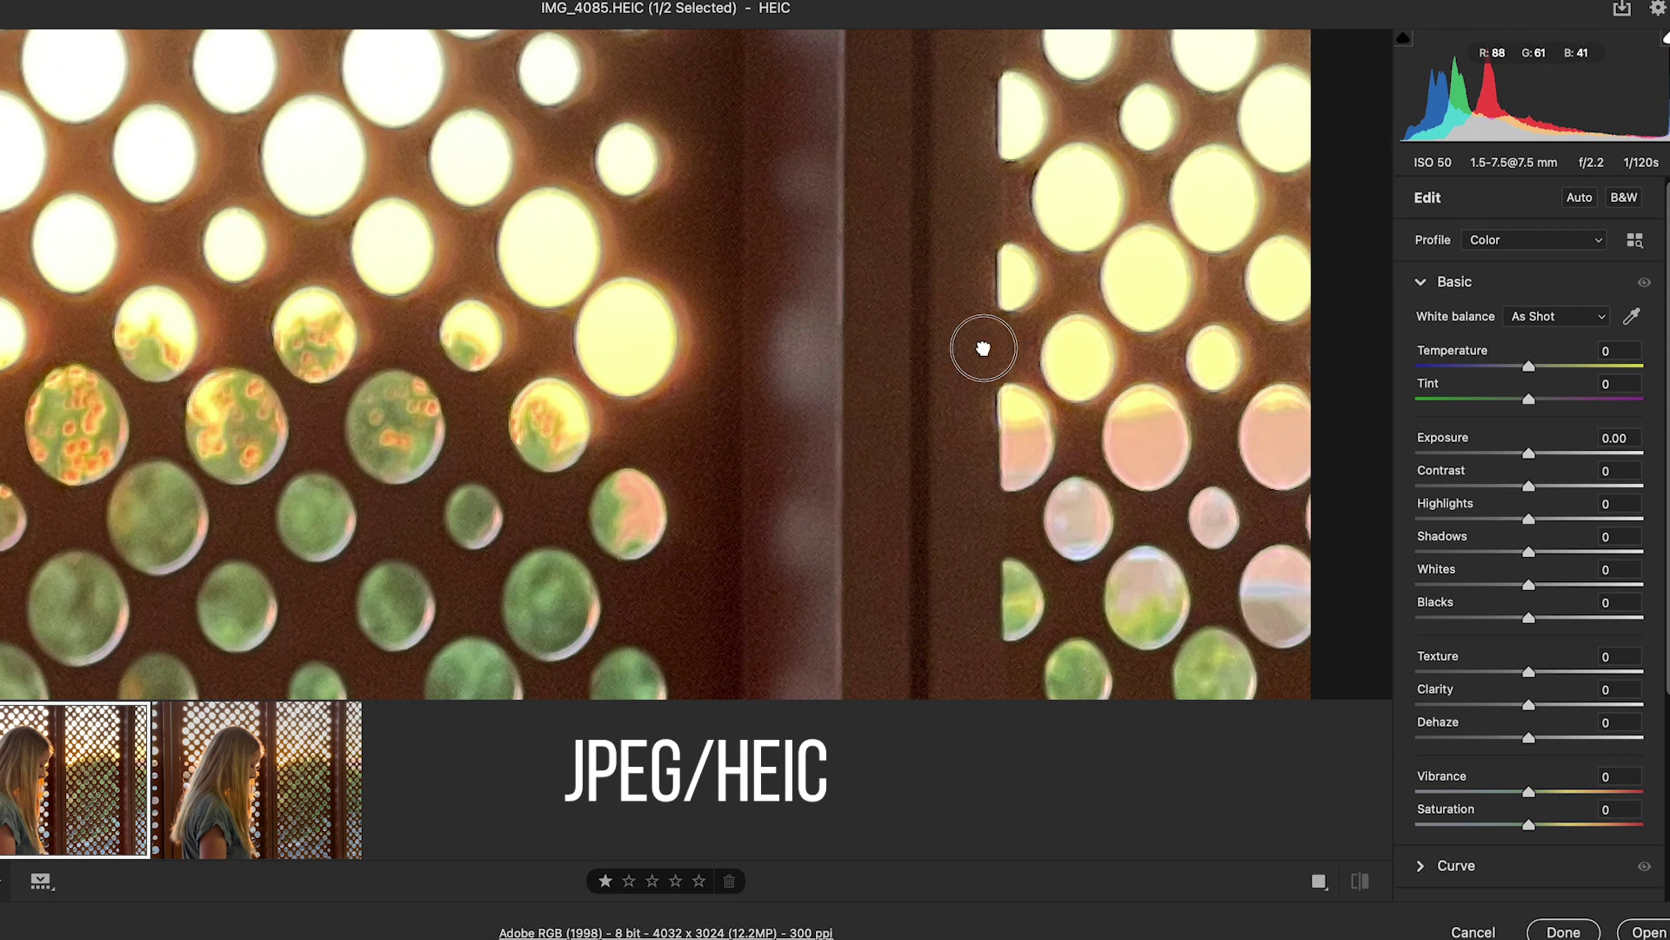
pyautogui.moveTo(984, 347); pyautogui.dragTo(439, 488)
pyautogui.click(213, 837)
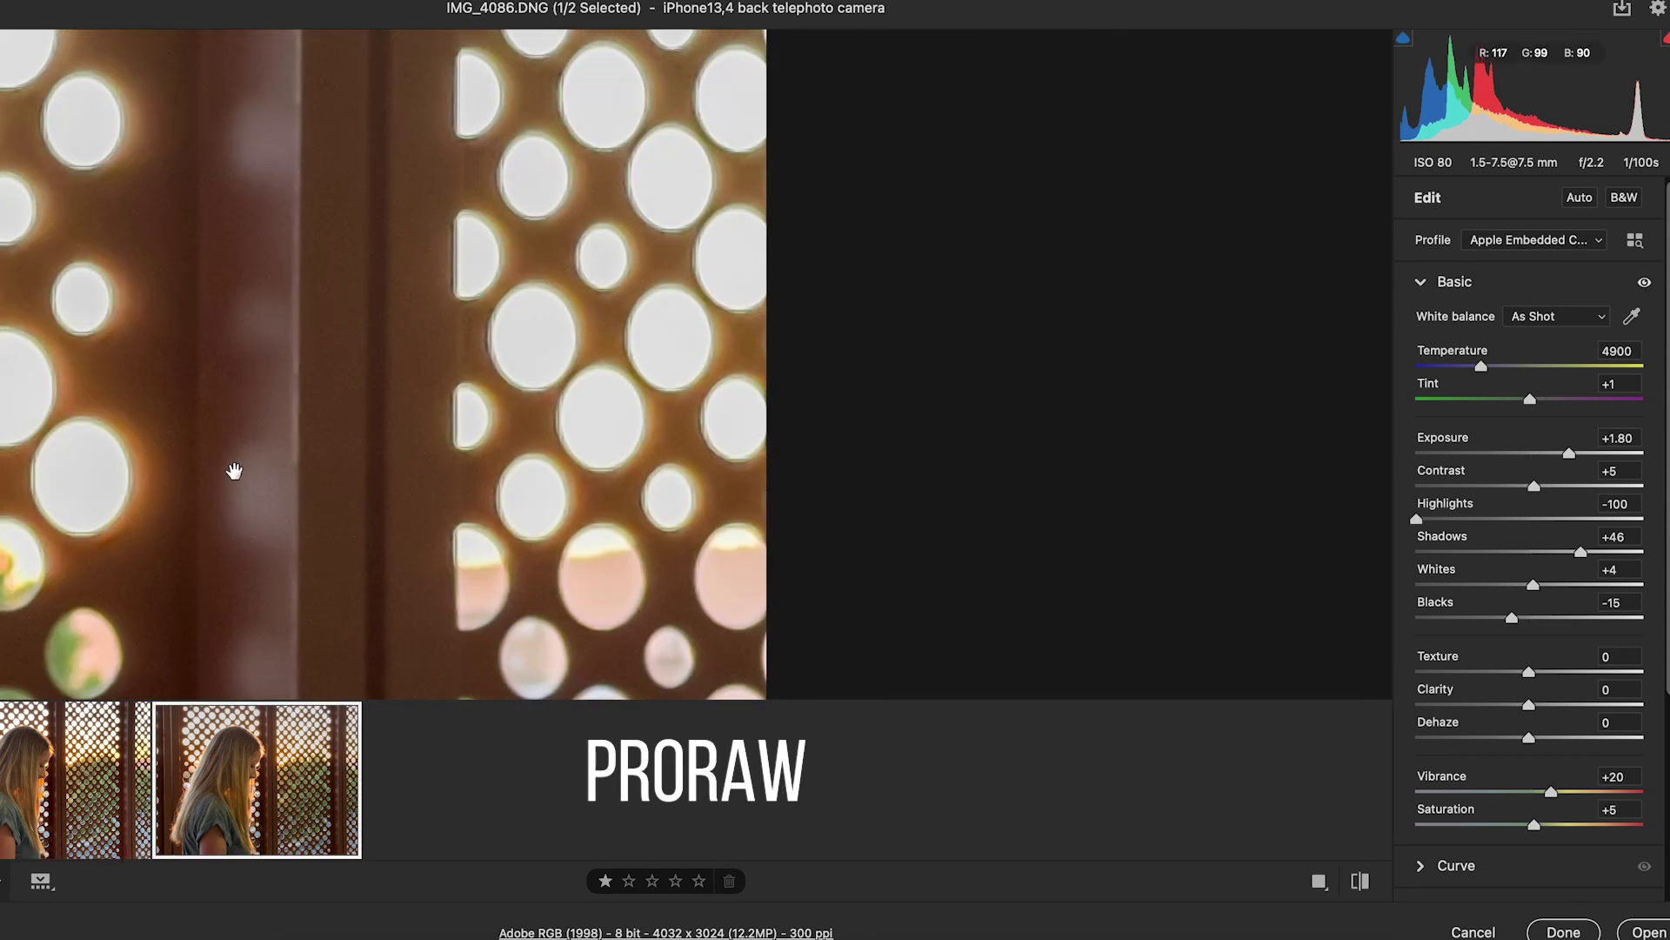
pyautogui.moveTo(231, 470); pyautogui.dragTo(1108, 466)
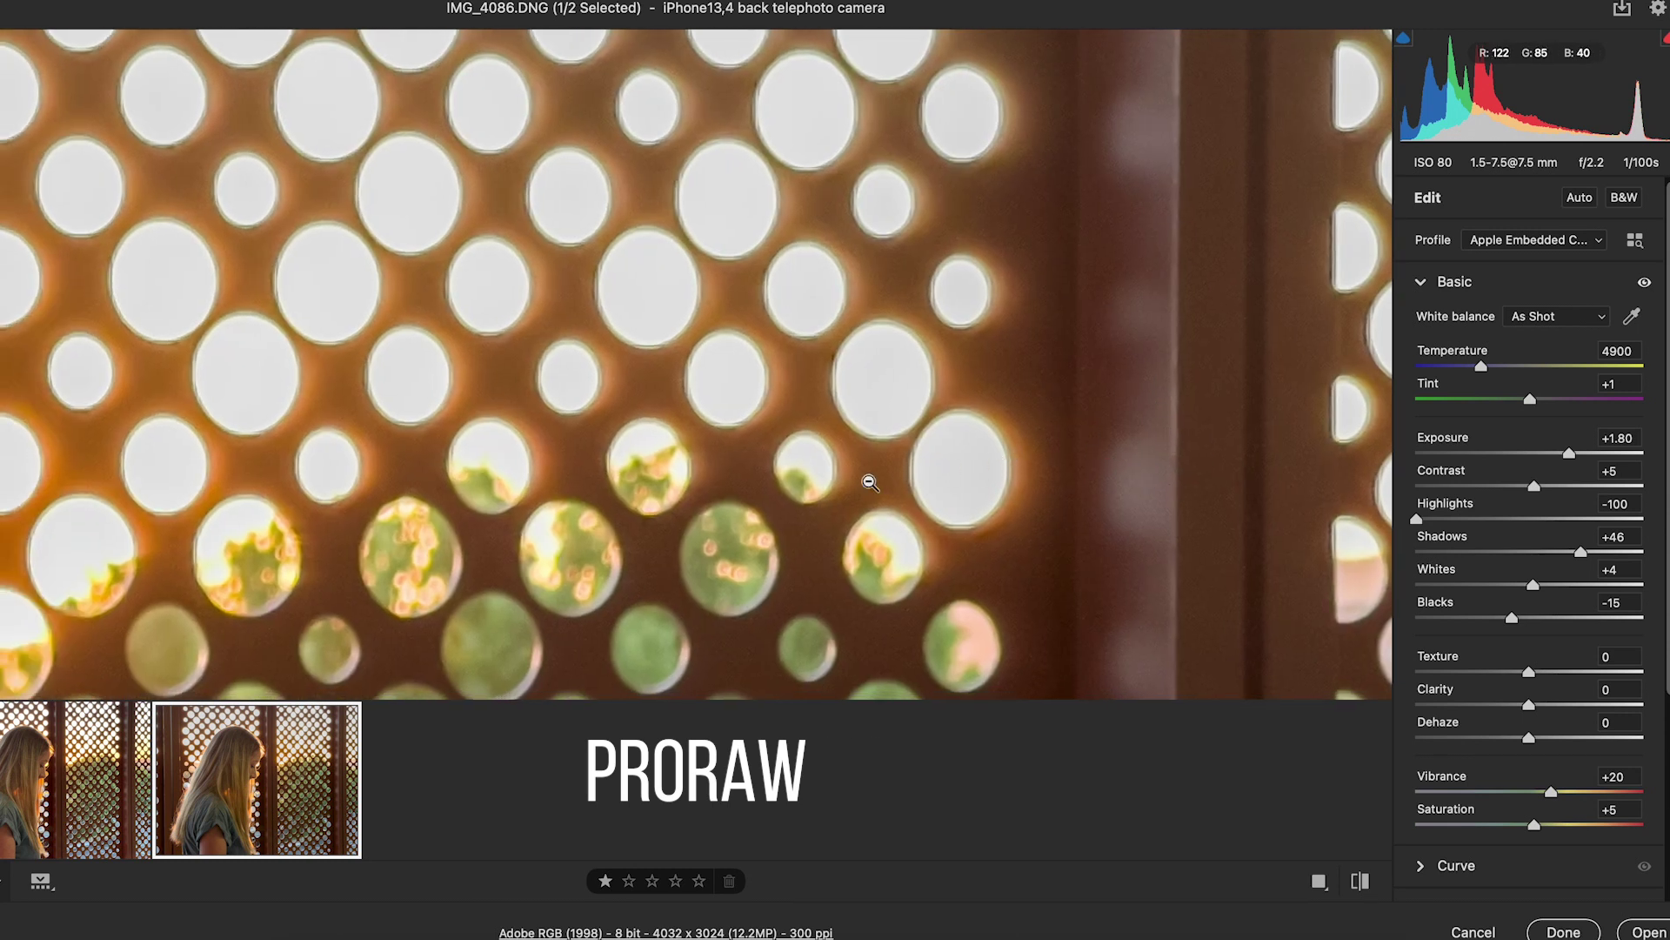
pyautogui.keyDown('alt'); pyautogui.click(866, 481); pyautogui.keyUp('alt')
pyautogui.moveTo(477, 522); pyautogui.dragTo(766, 338)
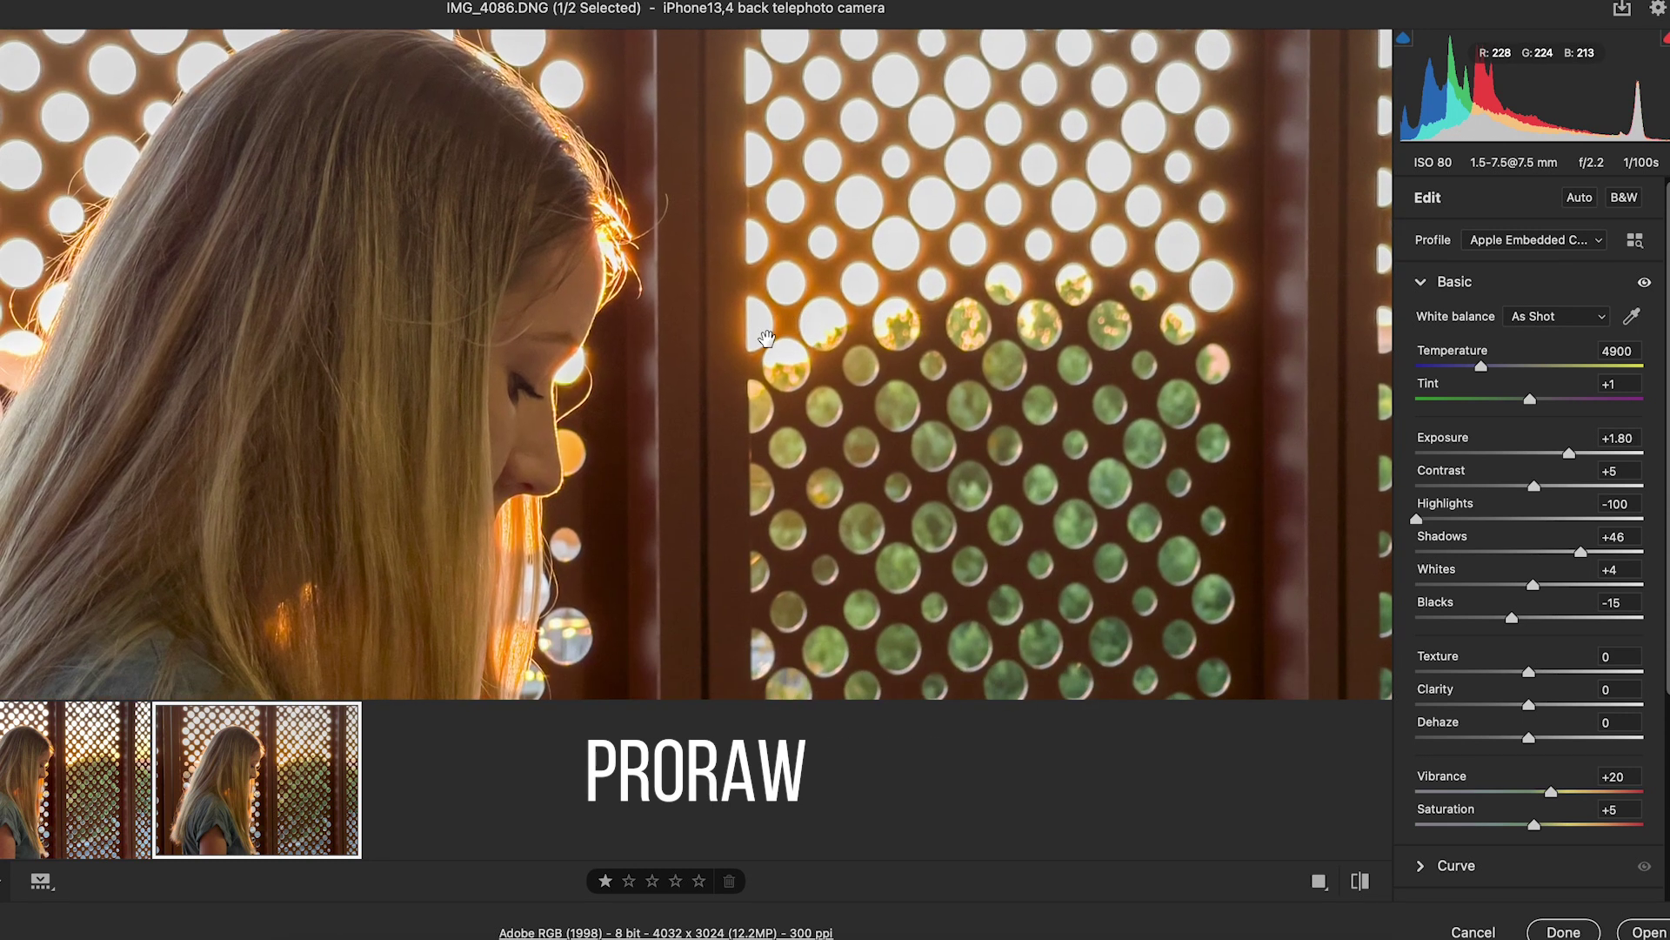
pyautogui.moveTo(1136, 520); pyautogui.dragTo(891, 325)
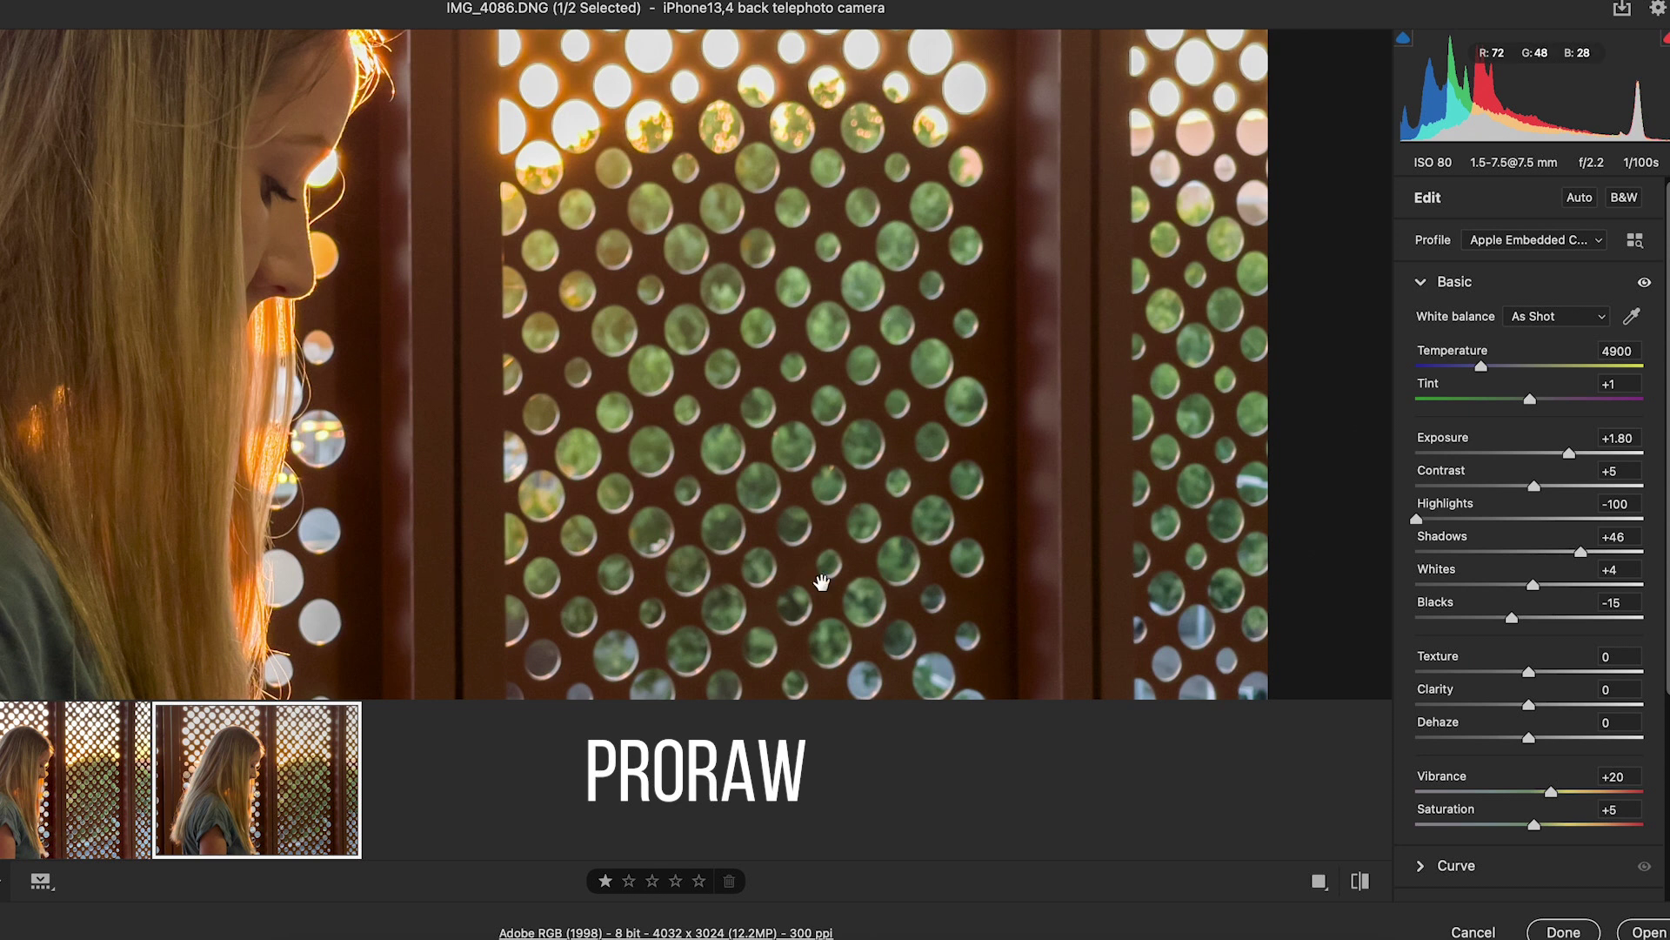
# - Compare the dark wooden frame and the loose hair strands beside it between IMG_4086.DNG and IMG_4085.HEIC
pyautogui.moveTo(778, 604); pyautogui.dragTo(1093, 299)
pyautogui.moveTo(672, 633); pyautogui.dragTo(1131, 565)
pyautogui.moveTo(563, 288); pyautogui.dragTo(753, 507)
pyautogui.moveTo(581, 198); pyautogui.dragTo(656, 500)
pyautogui.moveTo(561, 415); pyautogui.dragTo(681, 416)
pyautogui.click(63, 783)
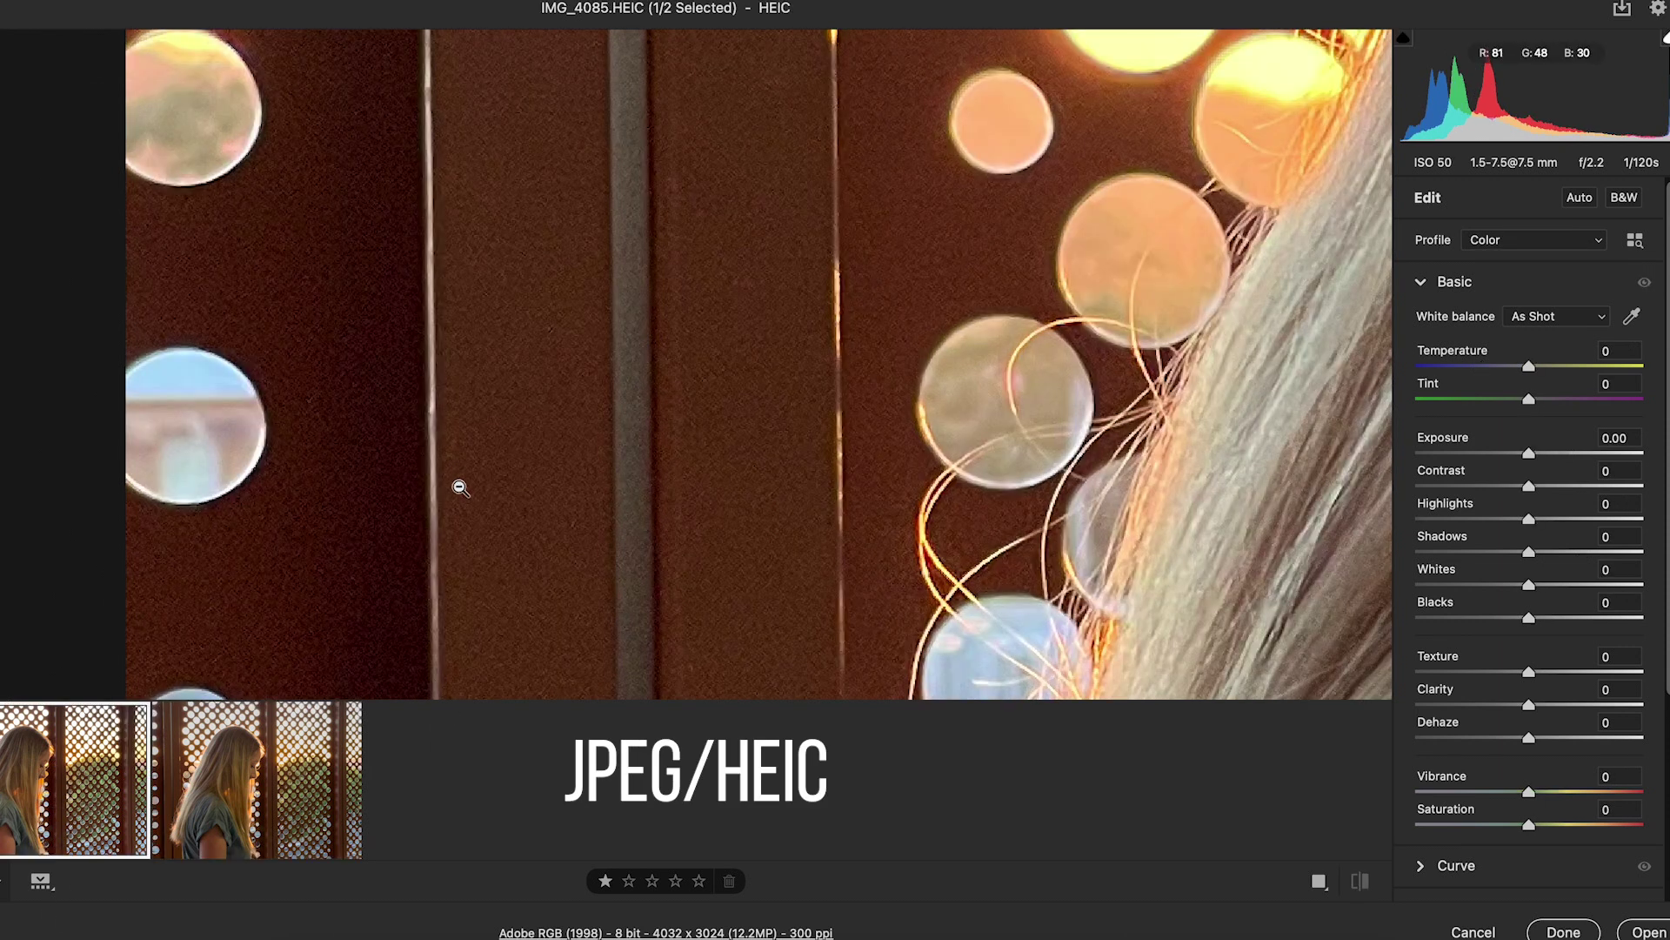
pyautogui.click(296, 813)
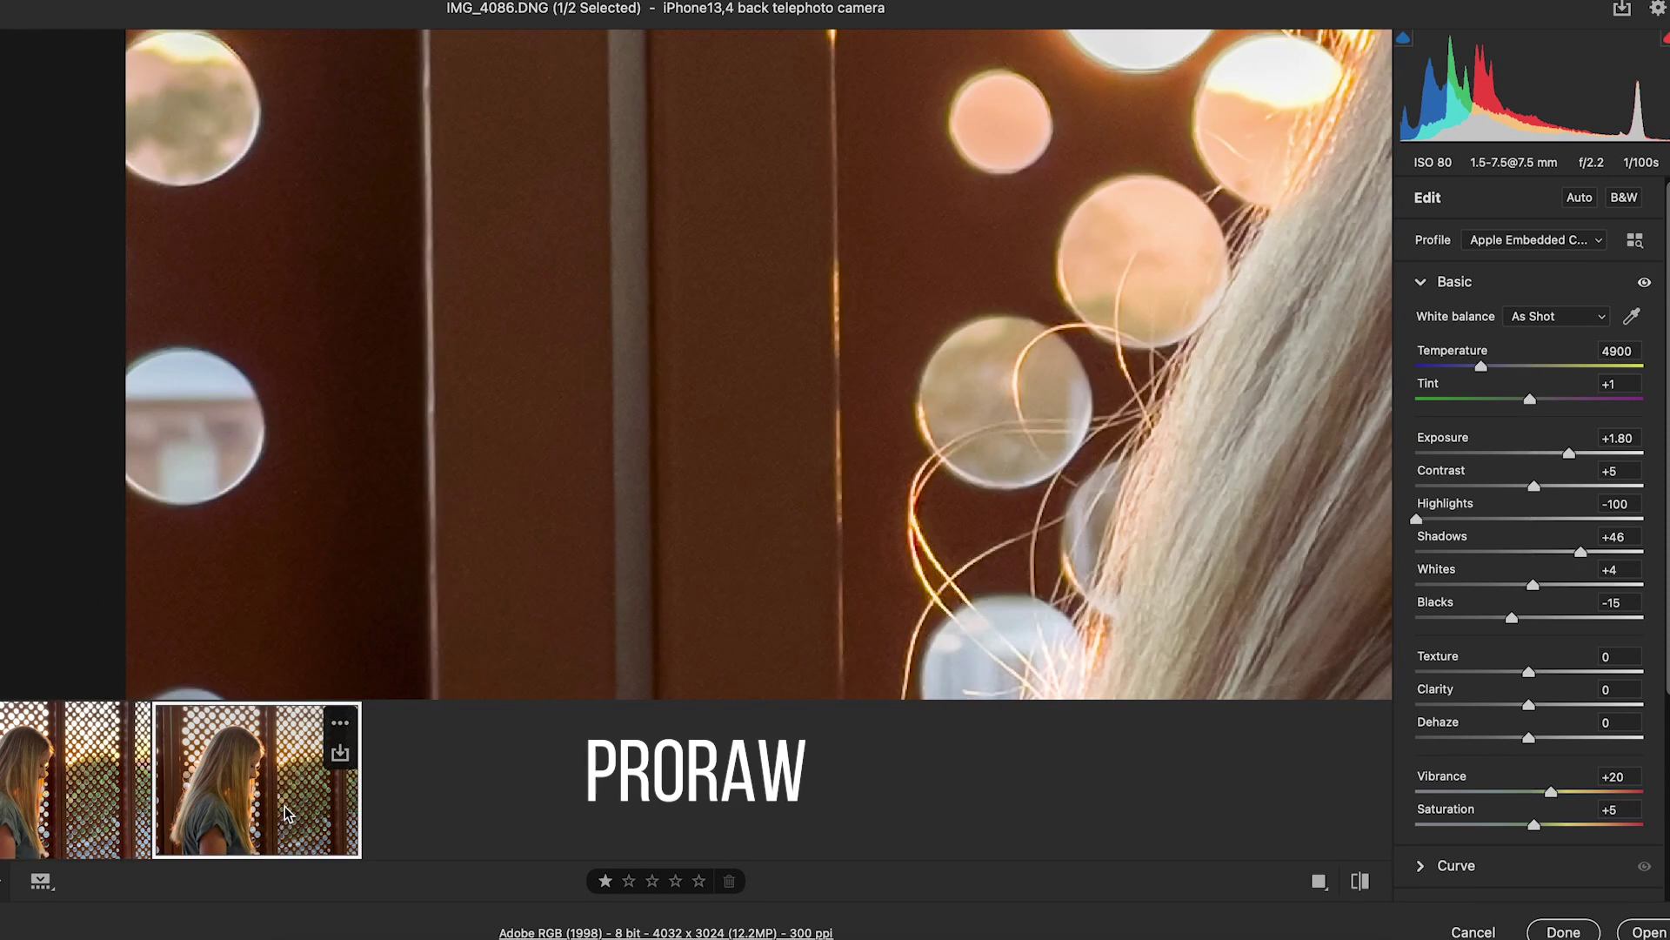
pyautogui.click(128, 738)
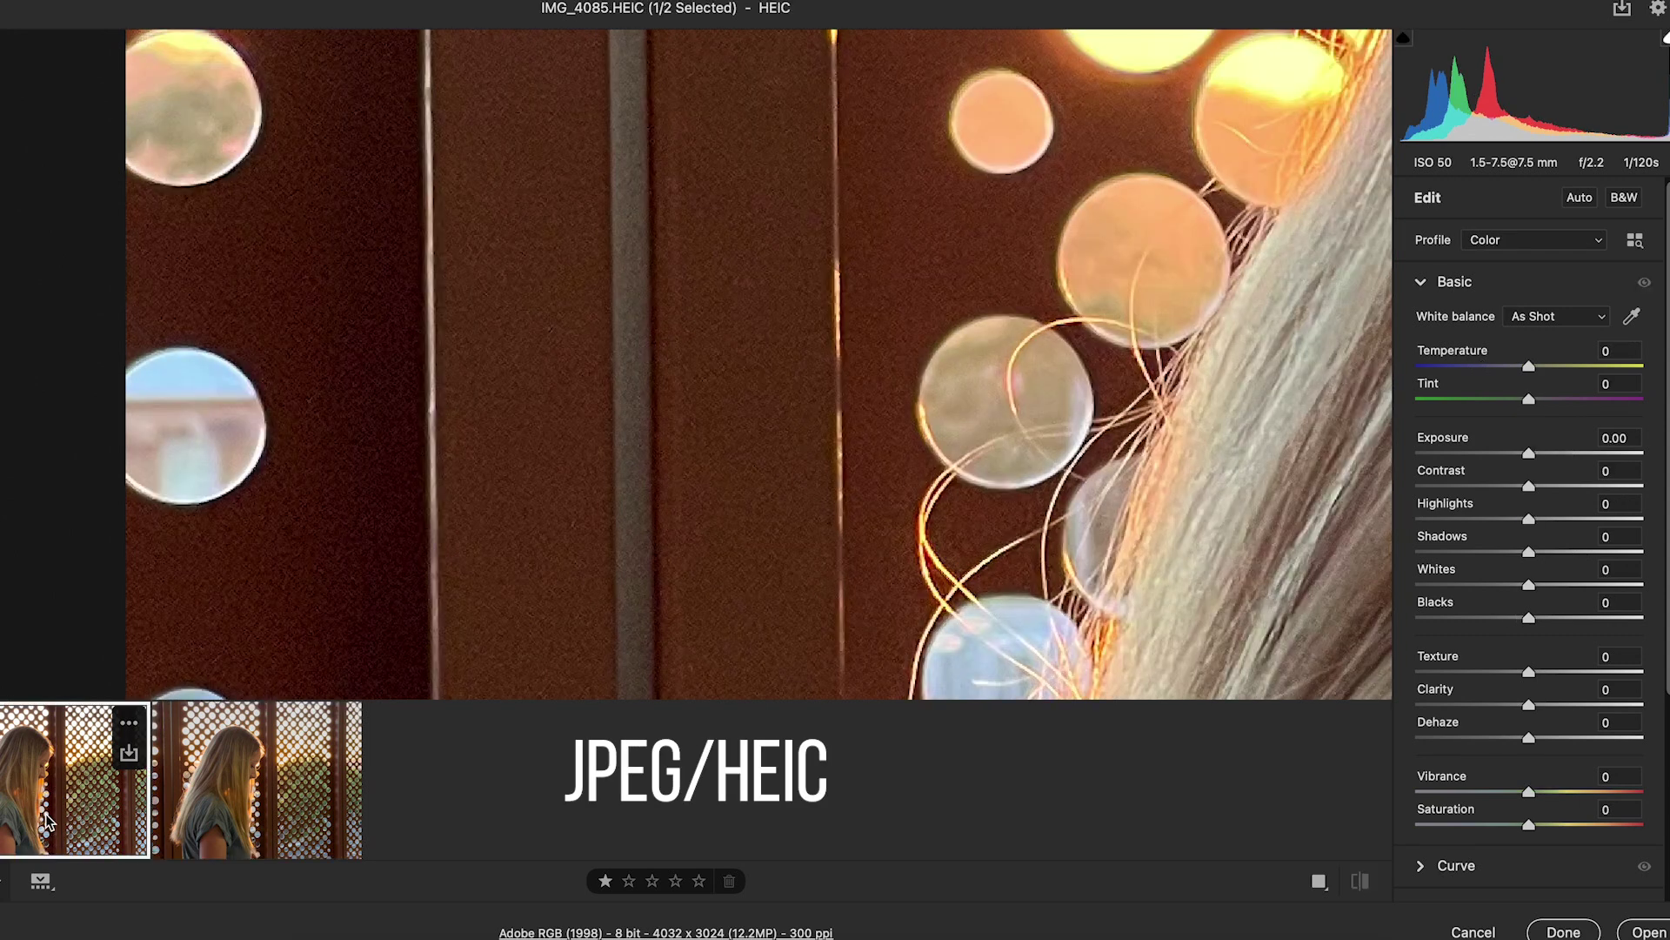
# - Examine the hair on the crown of the woman's head in IMG_4085.HEIC and in IMG_4086.DNG
pyautogui.moveTo(952, 503); pyautogui.dragTo(361, 506)
pyautogui.moveTo(910, 238); pyautogui.dragTo(862, 614)
pyautogui.click(233, 825)
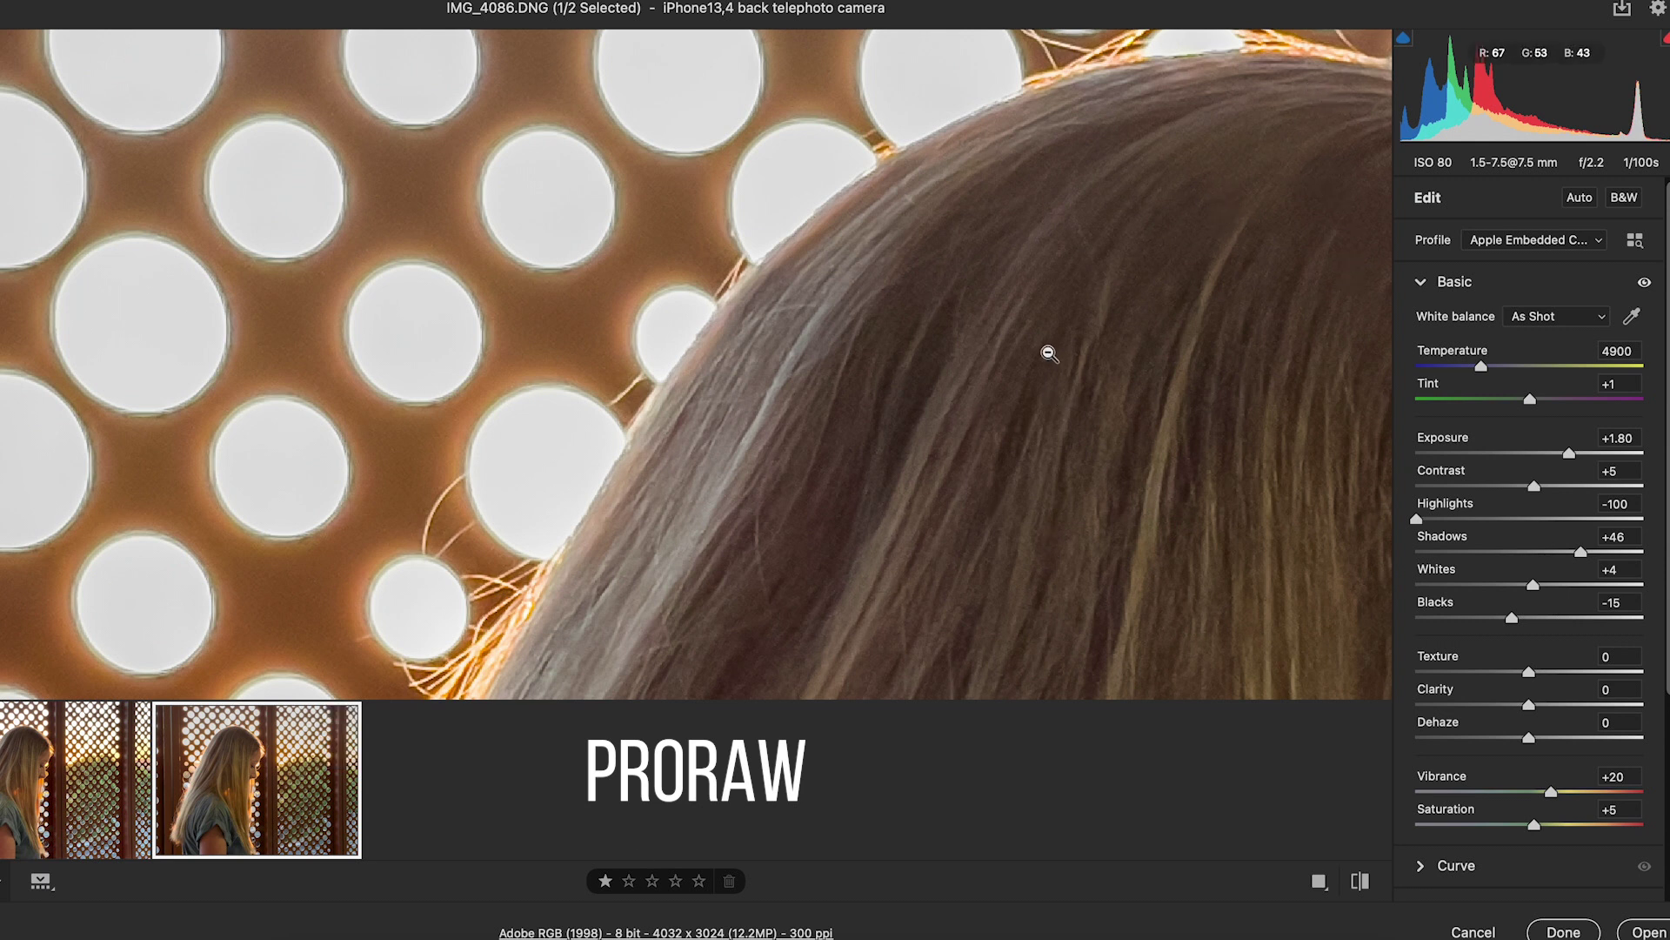
pyautogui.moveTo(1218, 290); pyautogui.dragTo(940, 291)
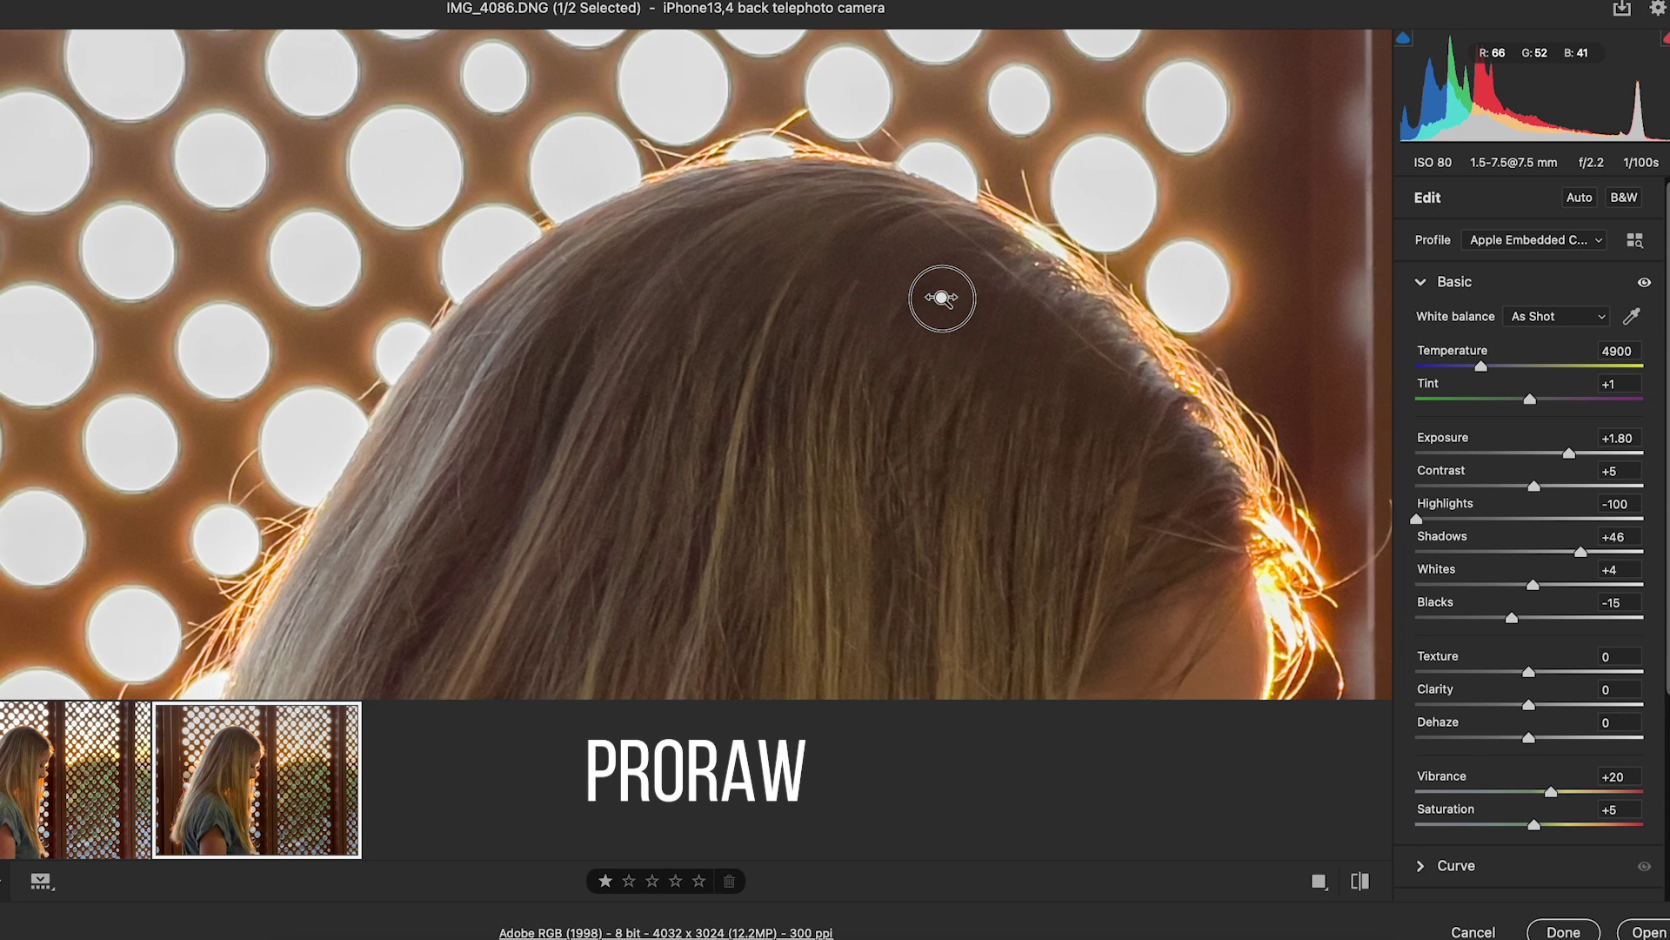
pyautogui.keyDown('alt'); pyautogui.click(963, 296); pyautogui.keyUp('alt')
pyautogui.keyDown('alt'); pyautogui.click(954, 296); pyautogui.keyUp('alt')
pyautogui.moveTo(1297, 294); pyautogui.dragTo(683, 202)
# - Compare the skin and shirt around the woman's upper arm by alternating between IMG_4086.DNG and IMG_4085.HEIC
pyautogui.moveTo(552, 590); pyautogui.dragTo(895, 116)
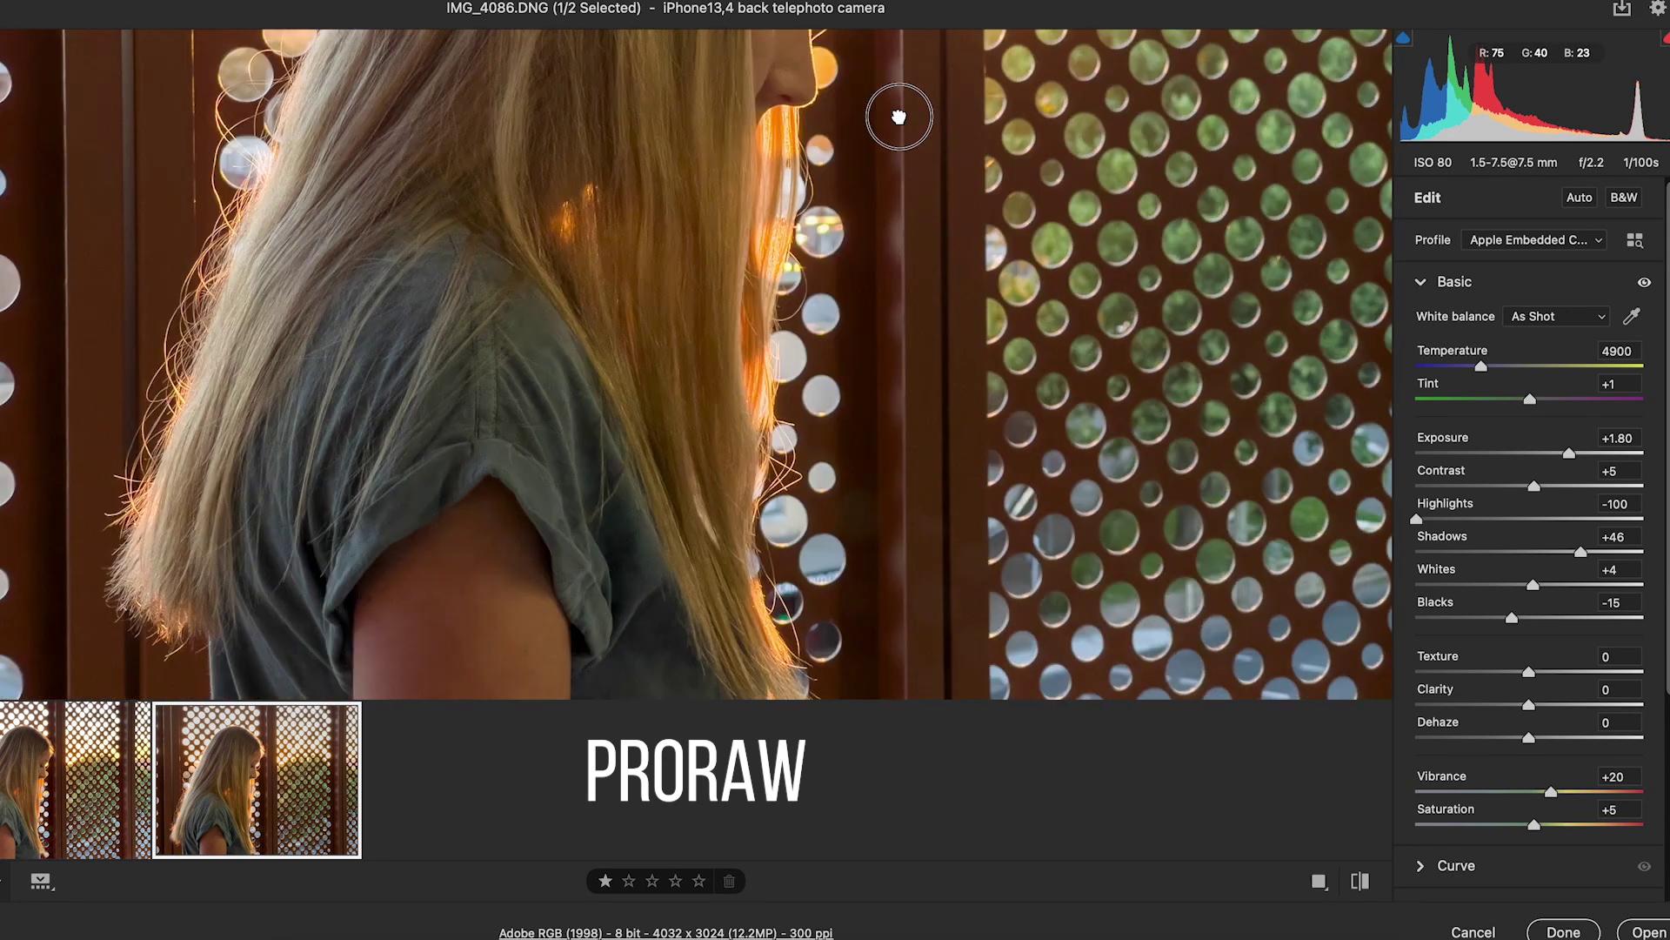
pyautogui.moveTo(601, 594); pyautogui.dragTo(639, 425)
pyautogui.moveTo(479, 492); pyautogui.dragTo(595, 499)
pyautogui.click(70, 818)
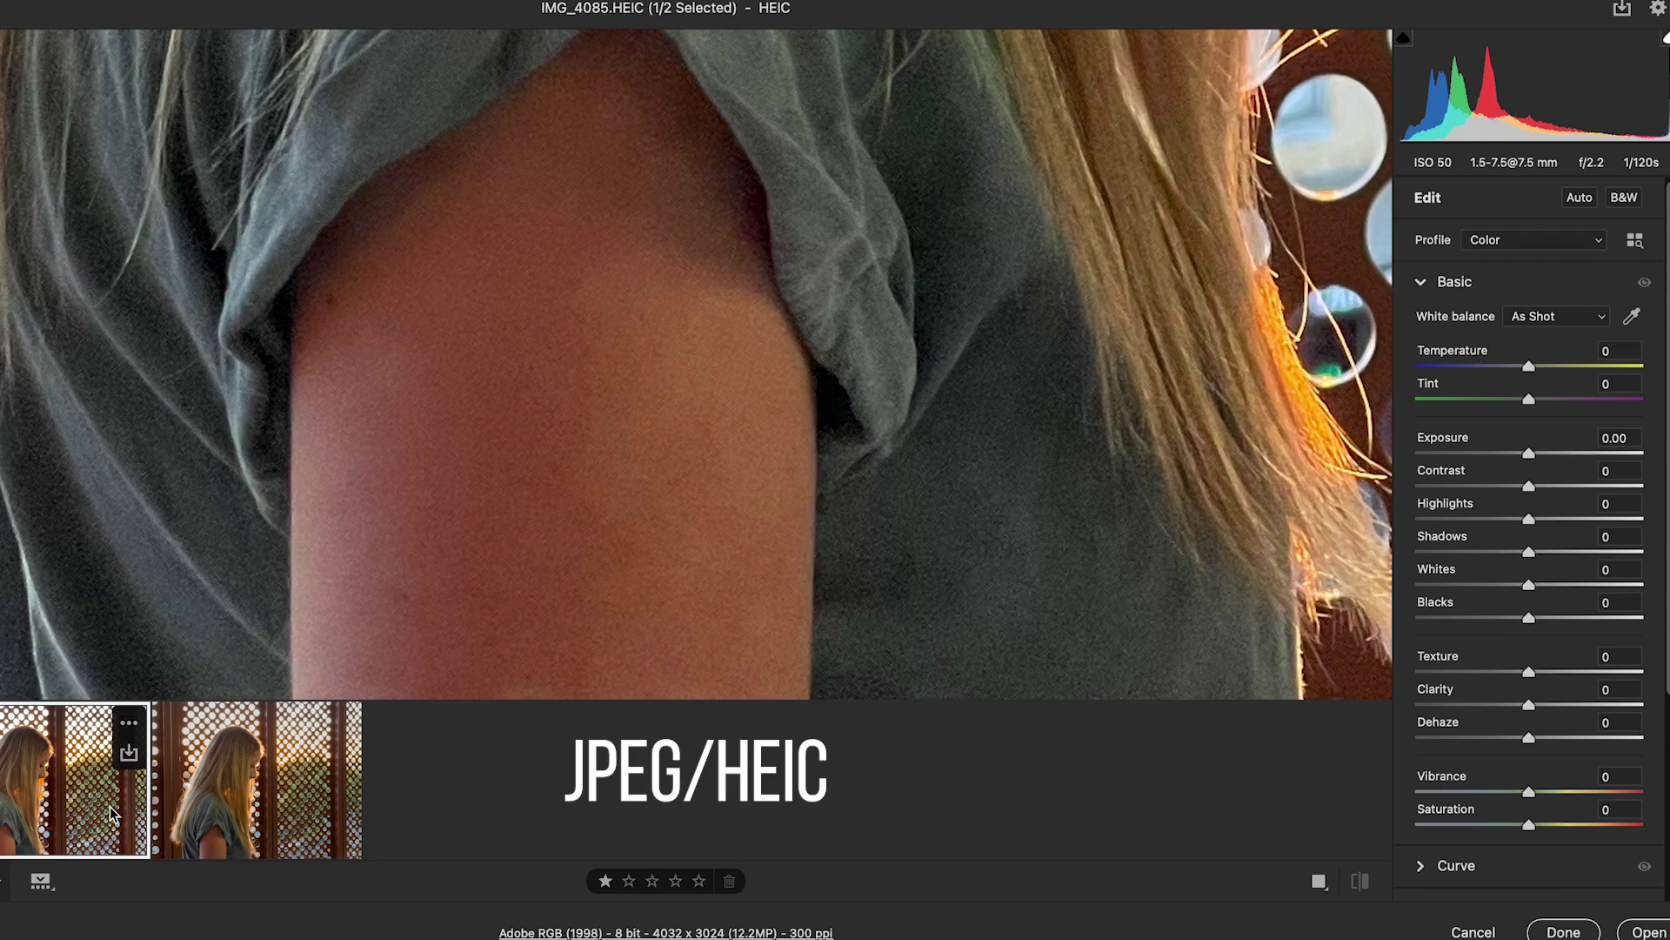
pyautogui.click(230, 818)
pyautogui.click(22, 825)
pyautogui.click(222, 827)
pyautogui.click(17, 827)
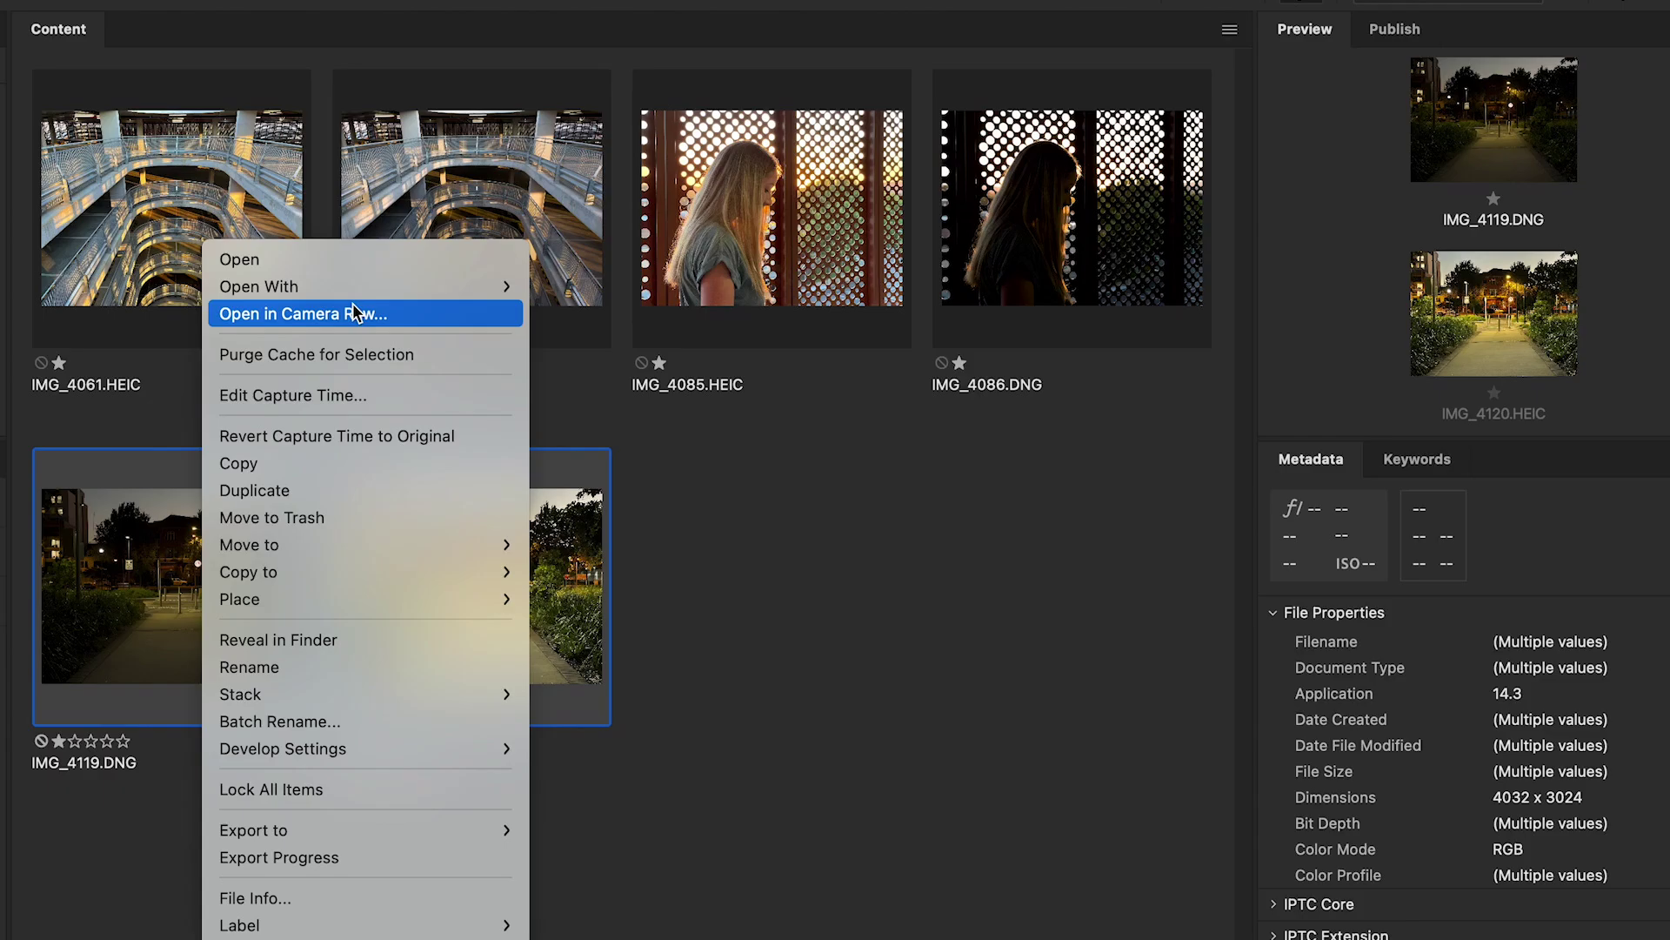
pyautogui.click(478, 313)
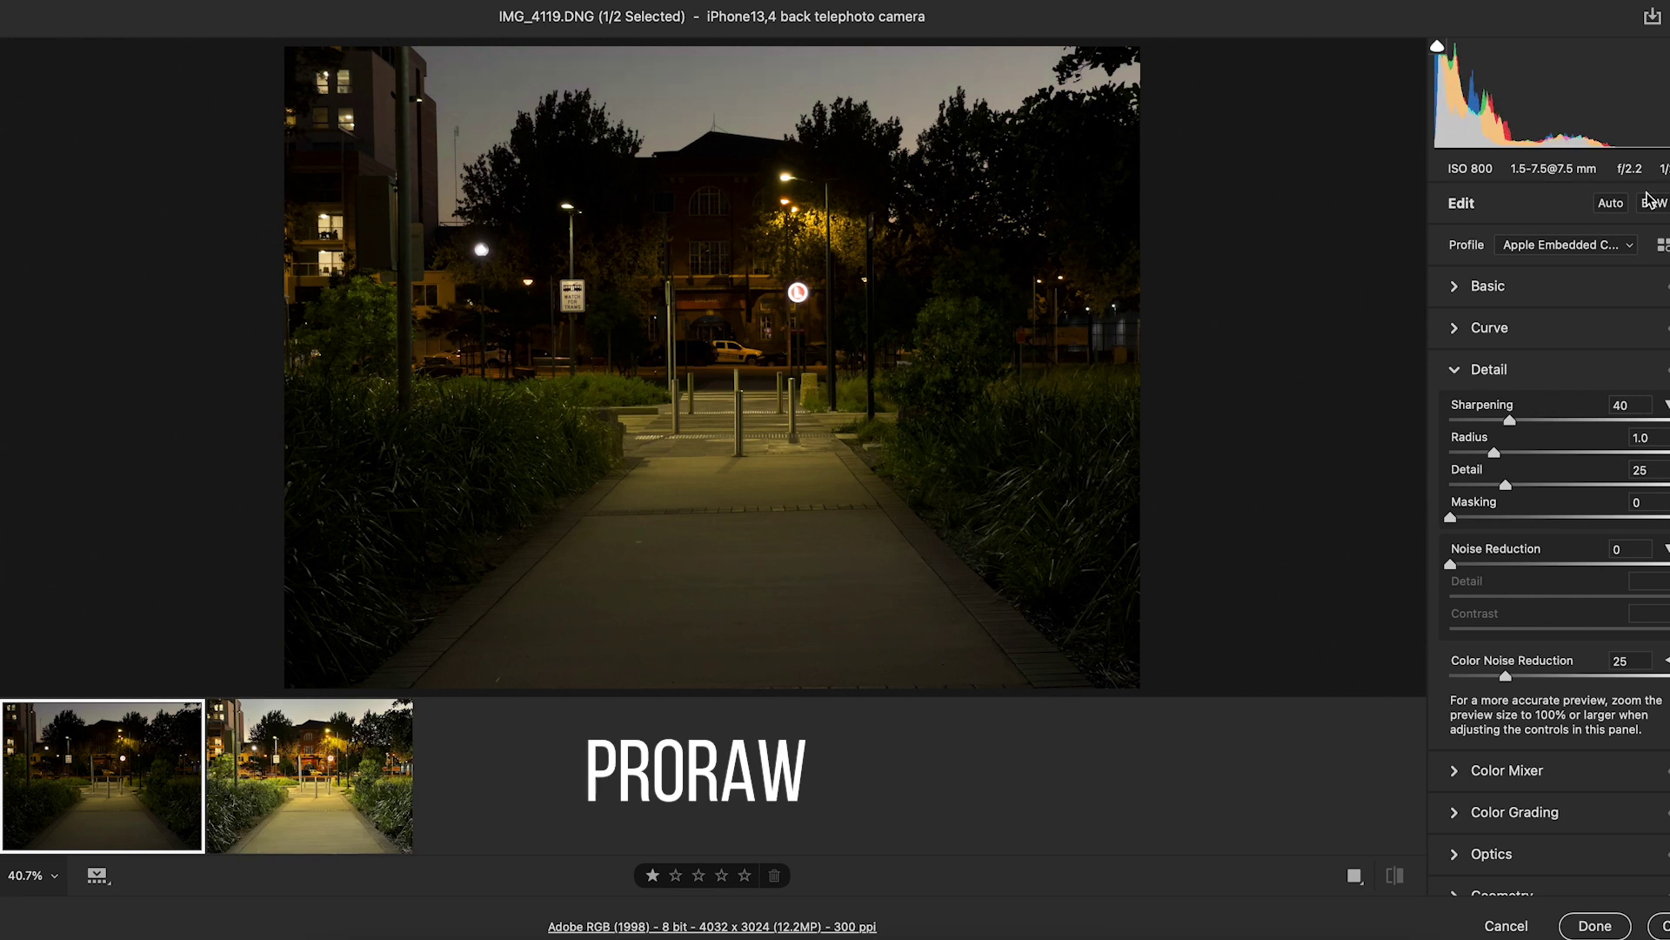
# - Apply the Auto adjustments to the night photo IMG_4119.DNG and compare it with IMG_4120.HEIC
pyautogui.click(1611, 204)
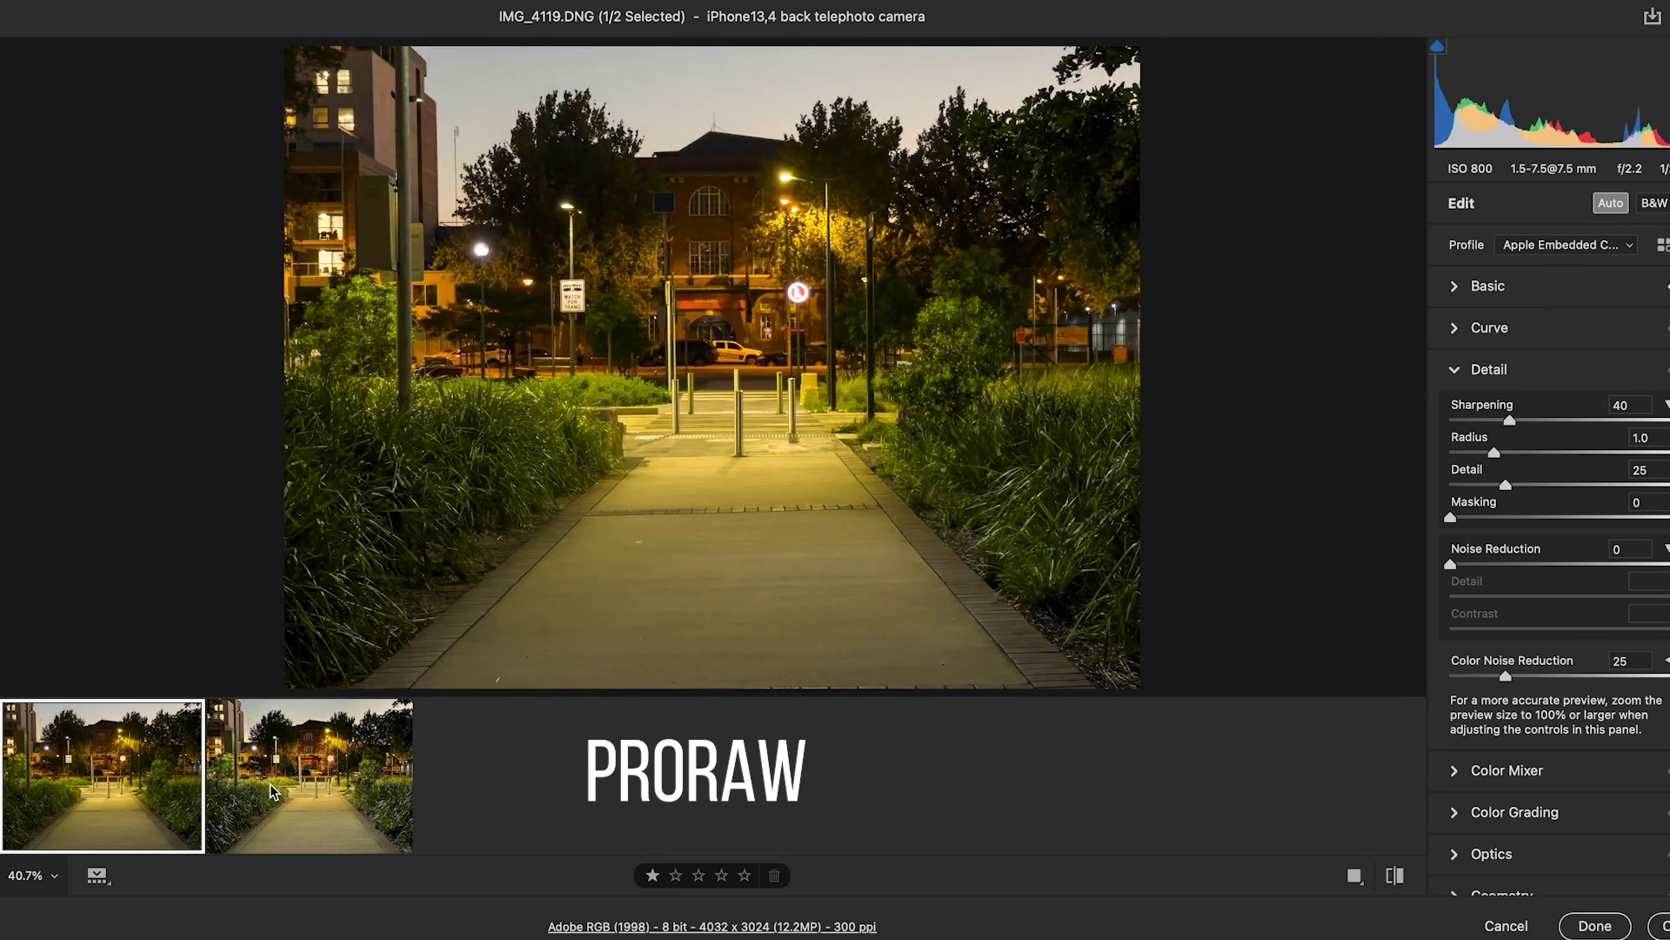
pyautogui.click(252, 807)
pyautogui.click(180, 817)
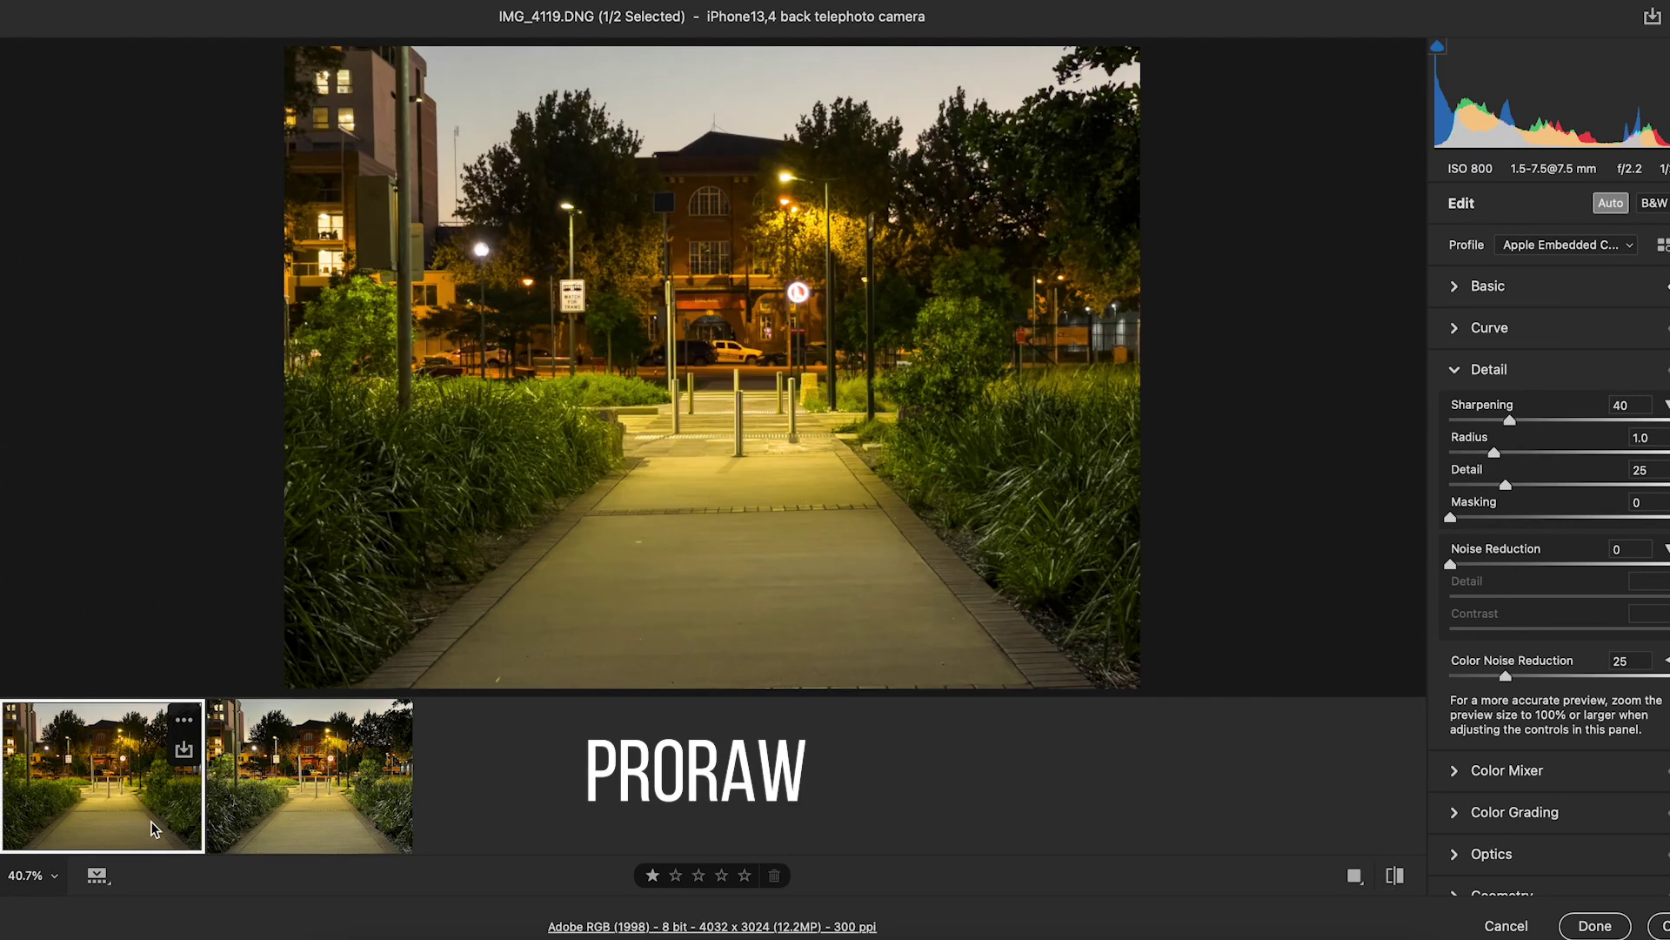
# - Compare the grass on both sides of the path up close in IMG_4119.DNG and IMG_4120.HEIC
pyautogui.click(347, 507)
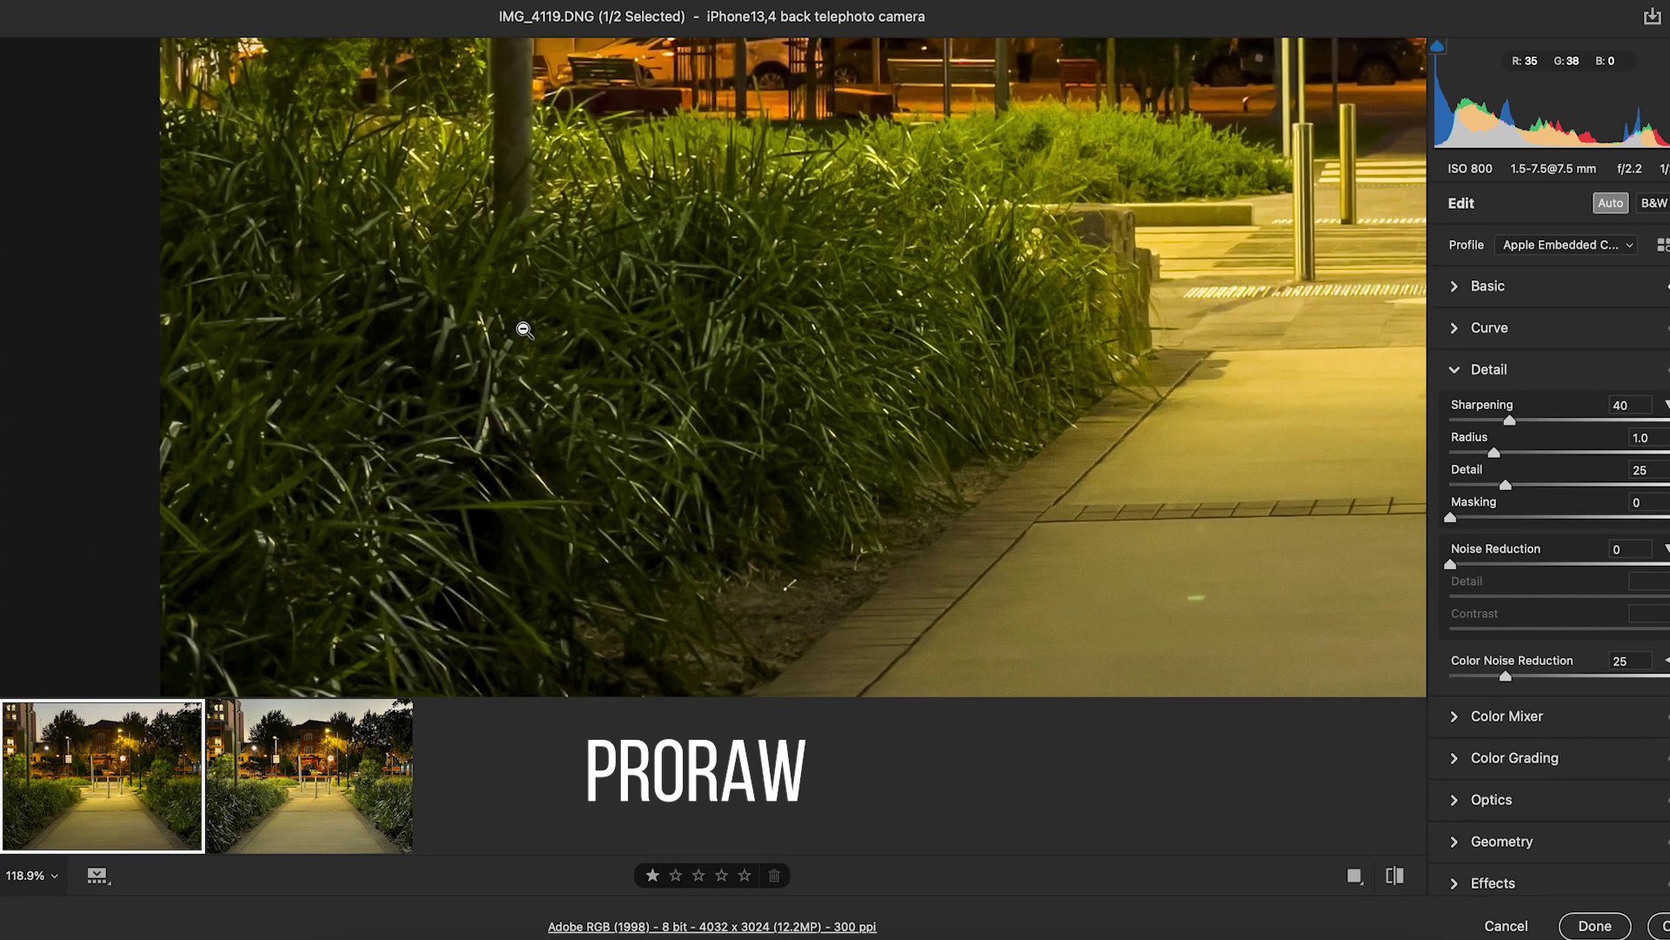
pyautogui.click(301, 797)
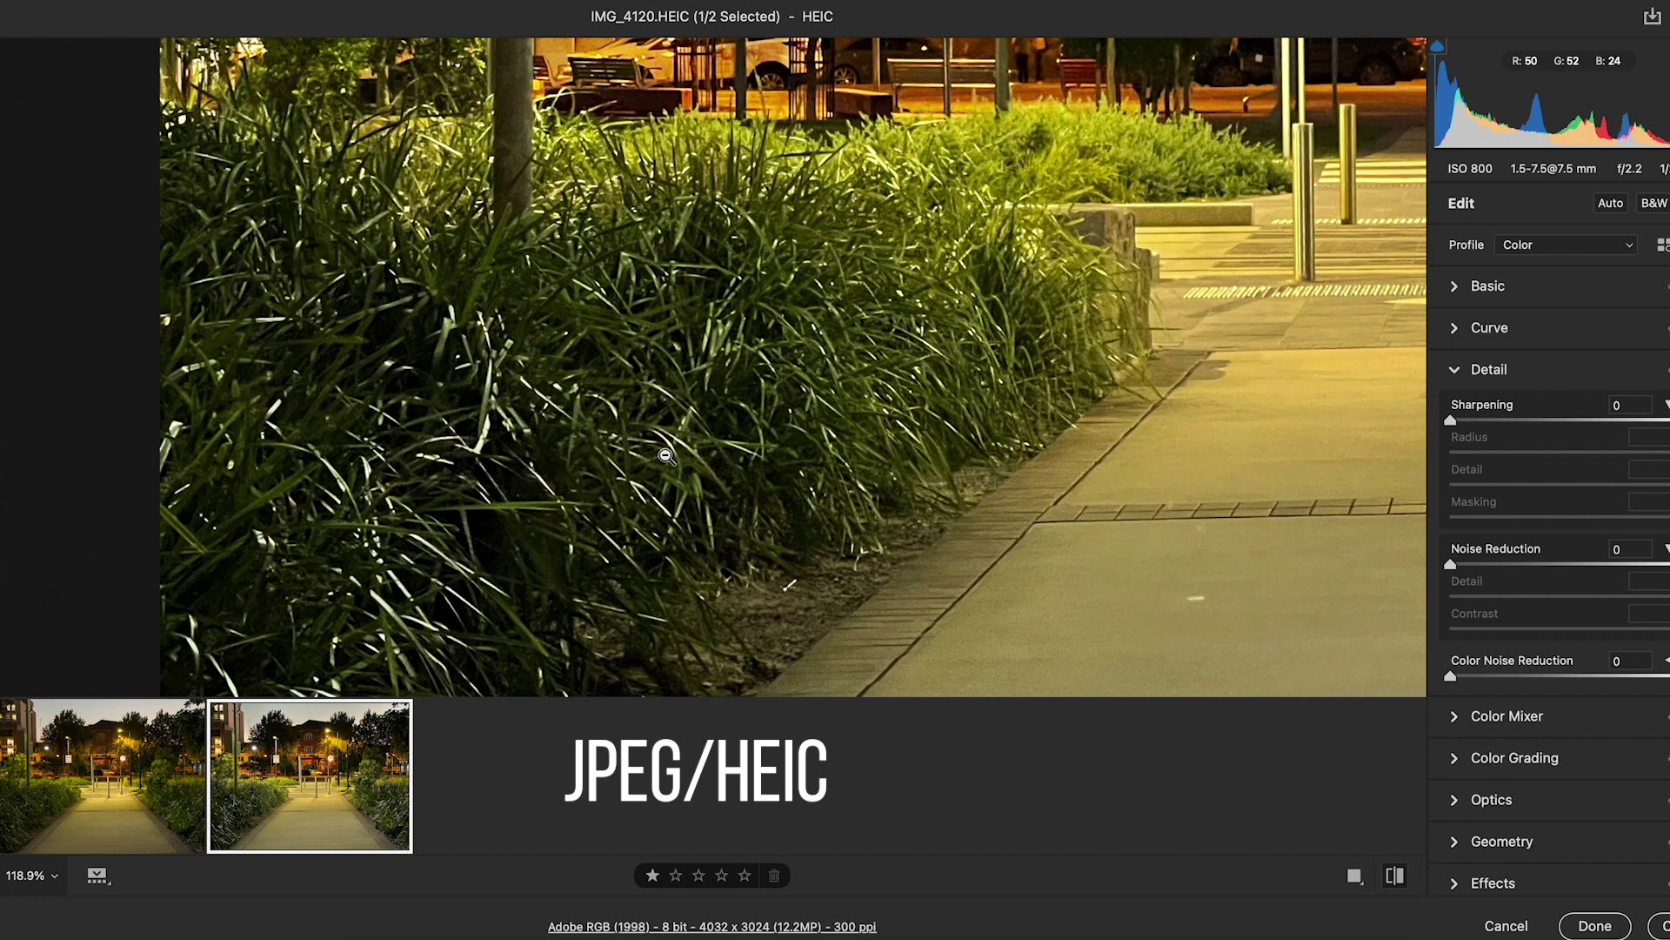
pyautogui.moveTo(1090, 432); pyautogui.dragTo(22, 397)
pyautogui.moveTo(1047, 278); pyautogui.dragTo(665, 361)
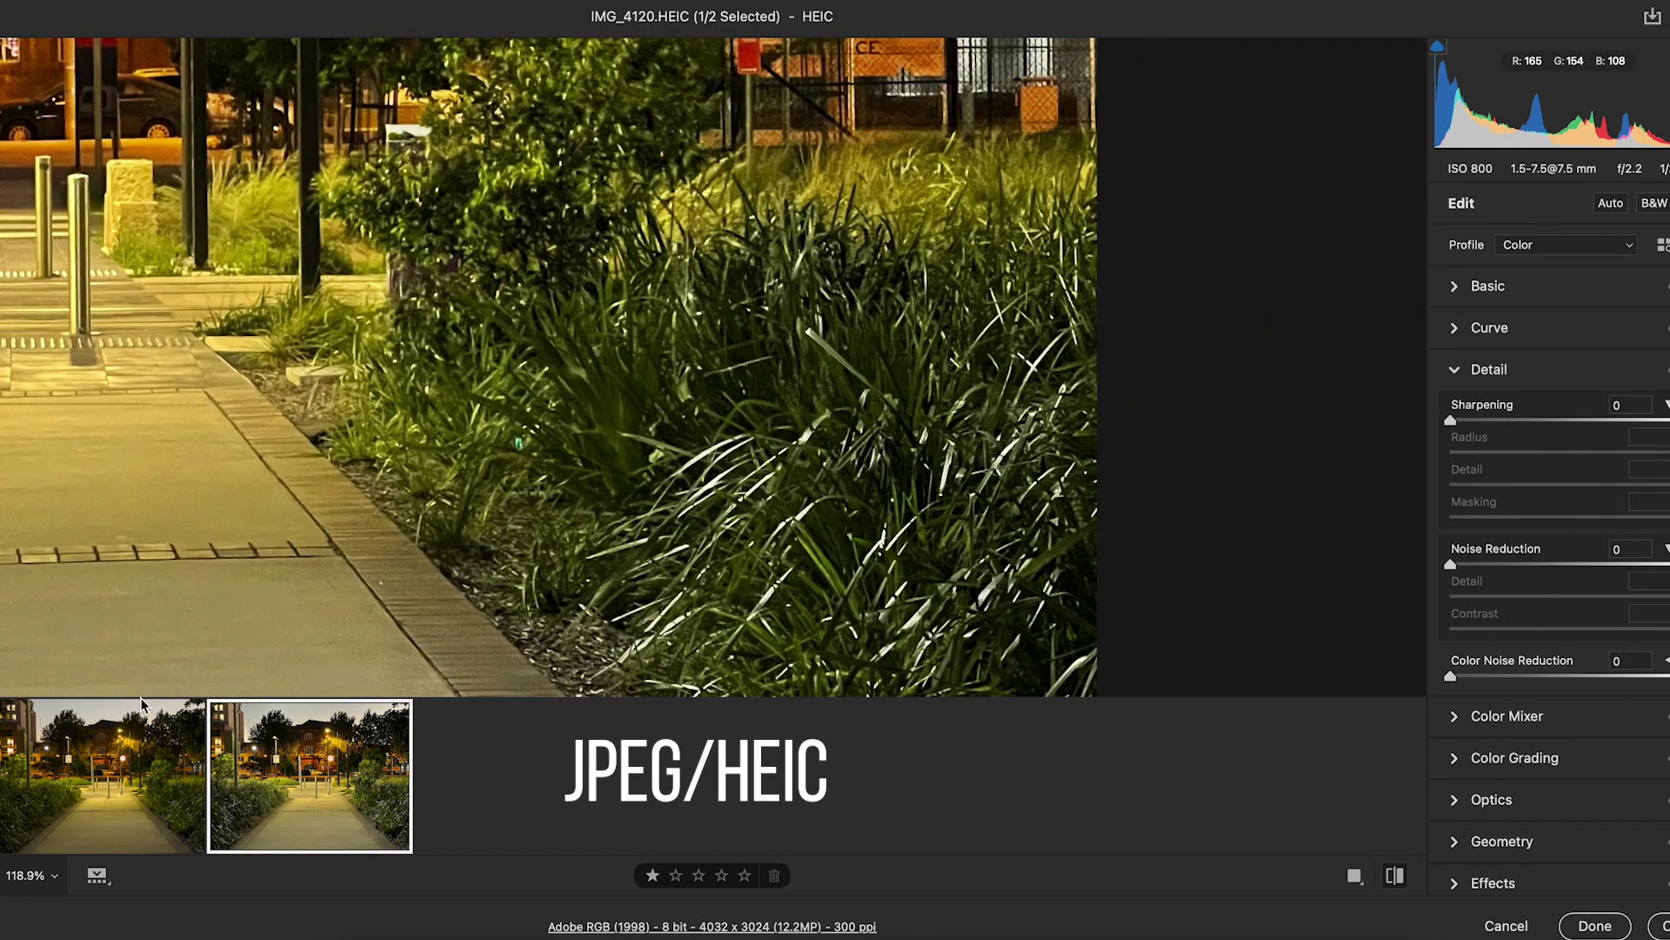
pyautogui.click(123, 818)
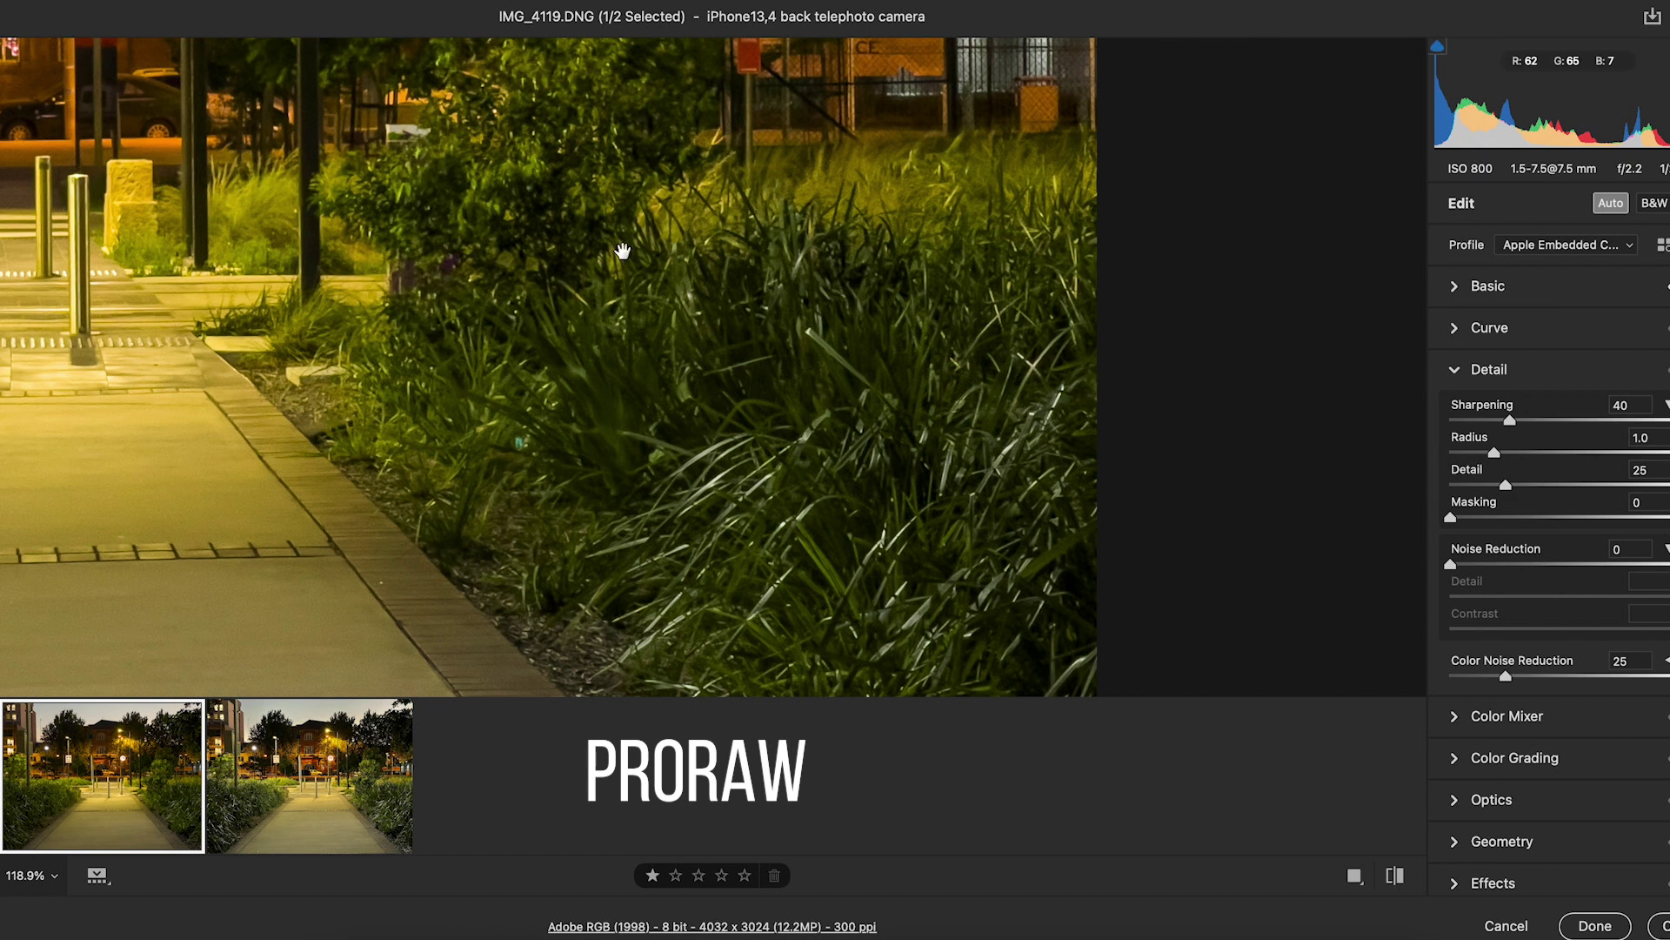
# - Compare the brick building, trees and illuminated L sign up close in IMG_4119.DNG and IMG_4120.HEIC
pyautogui.moveTo(623, 251); pyautogui.dragTo(873, 511)
pyautogui.moveTo(597, 249); pyautogui.dragTo(1130, 432)
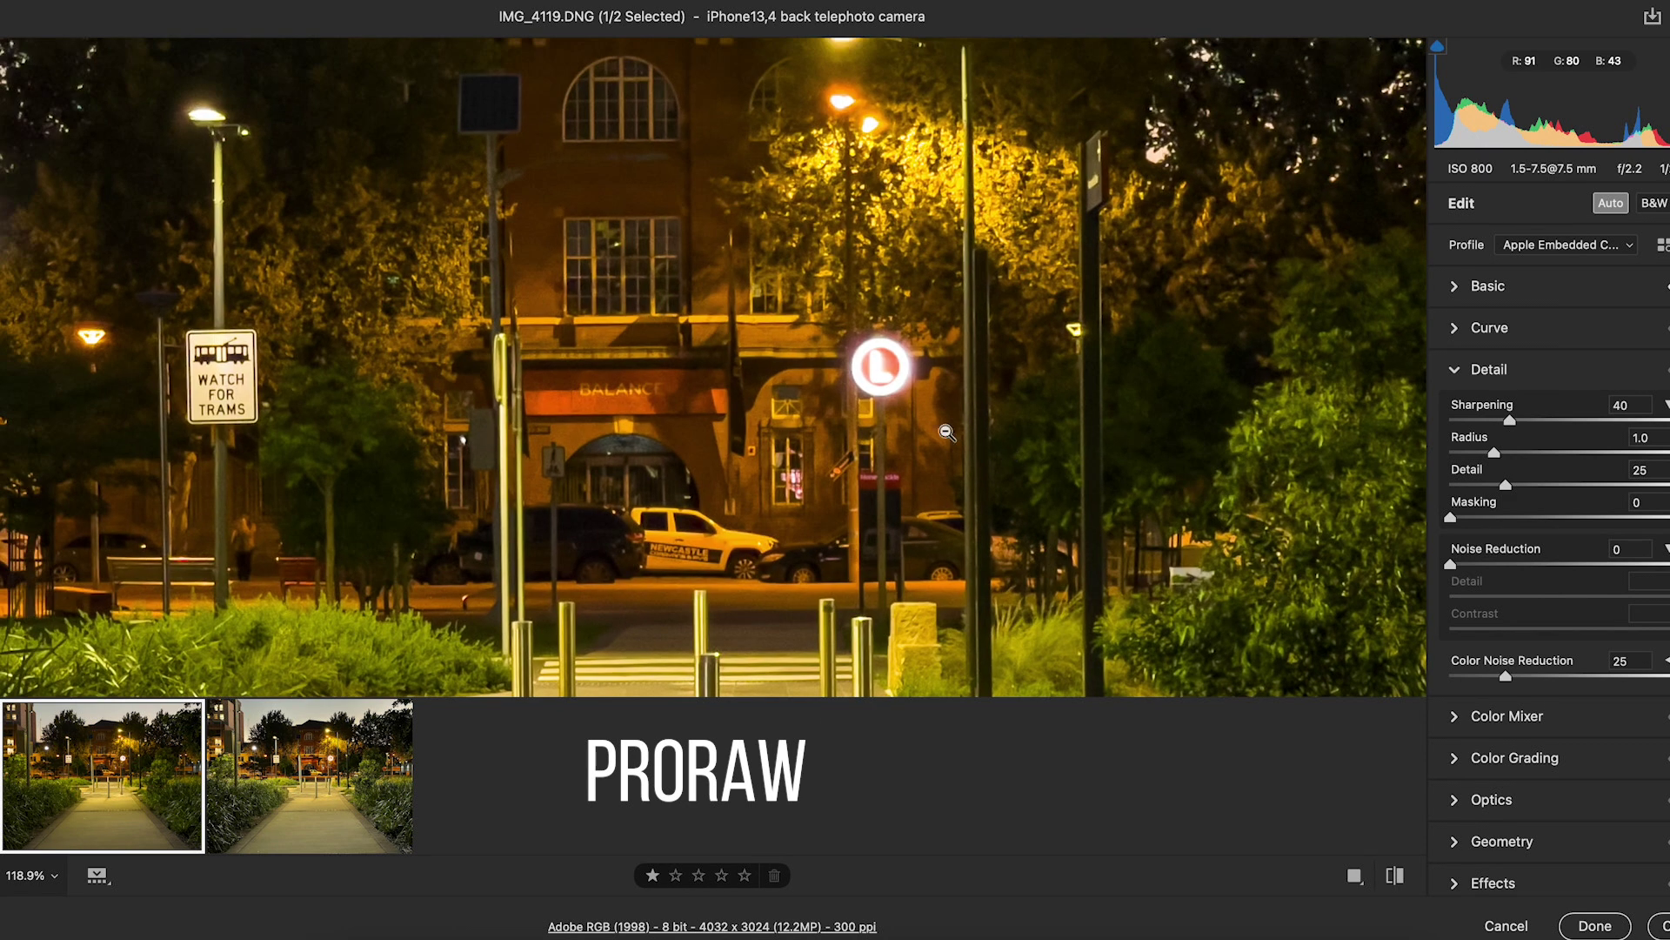
pyautogui.scroll(4, 855, 348)
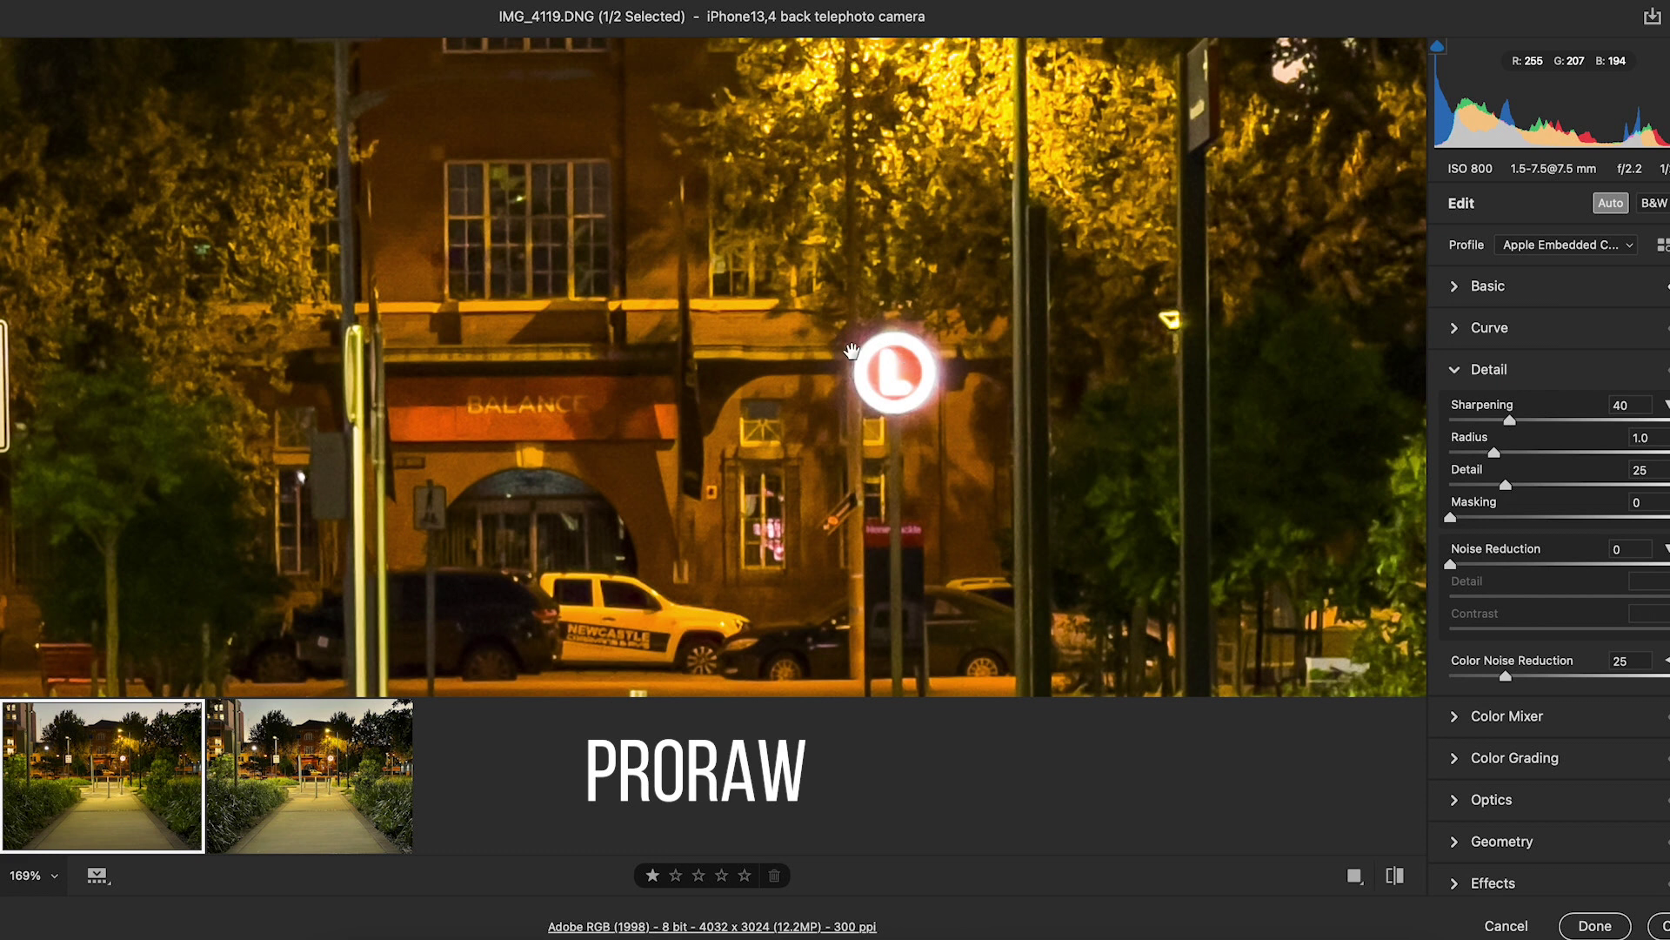
pyautogui.moveTo(582, 359)
pyautogui.mouseDown()
pyautogui.moveTo(770, 359)
pyautogui.moveTo(608, 354)
pyautogui.mouseUp()
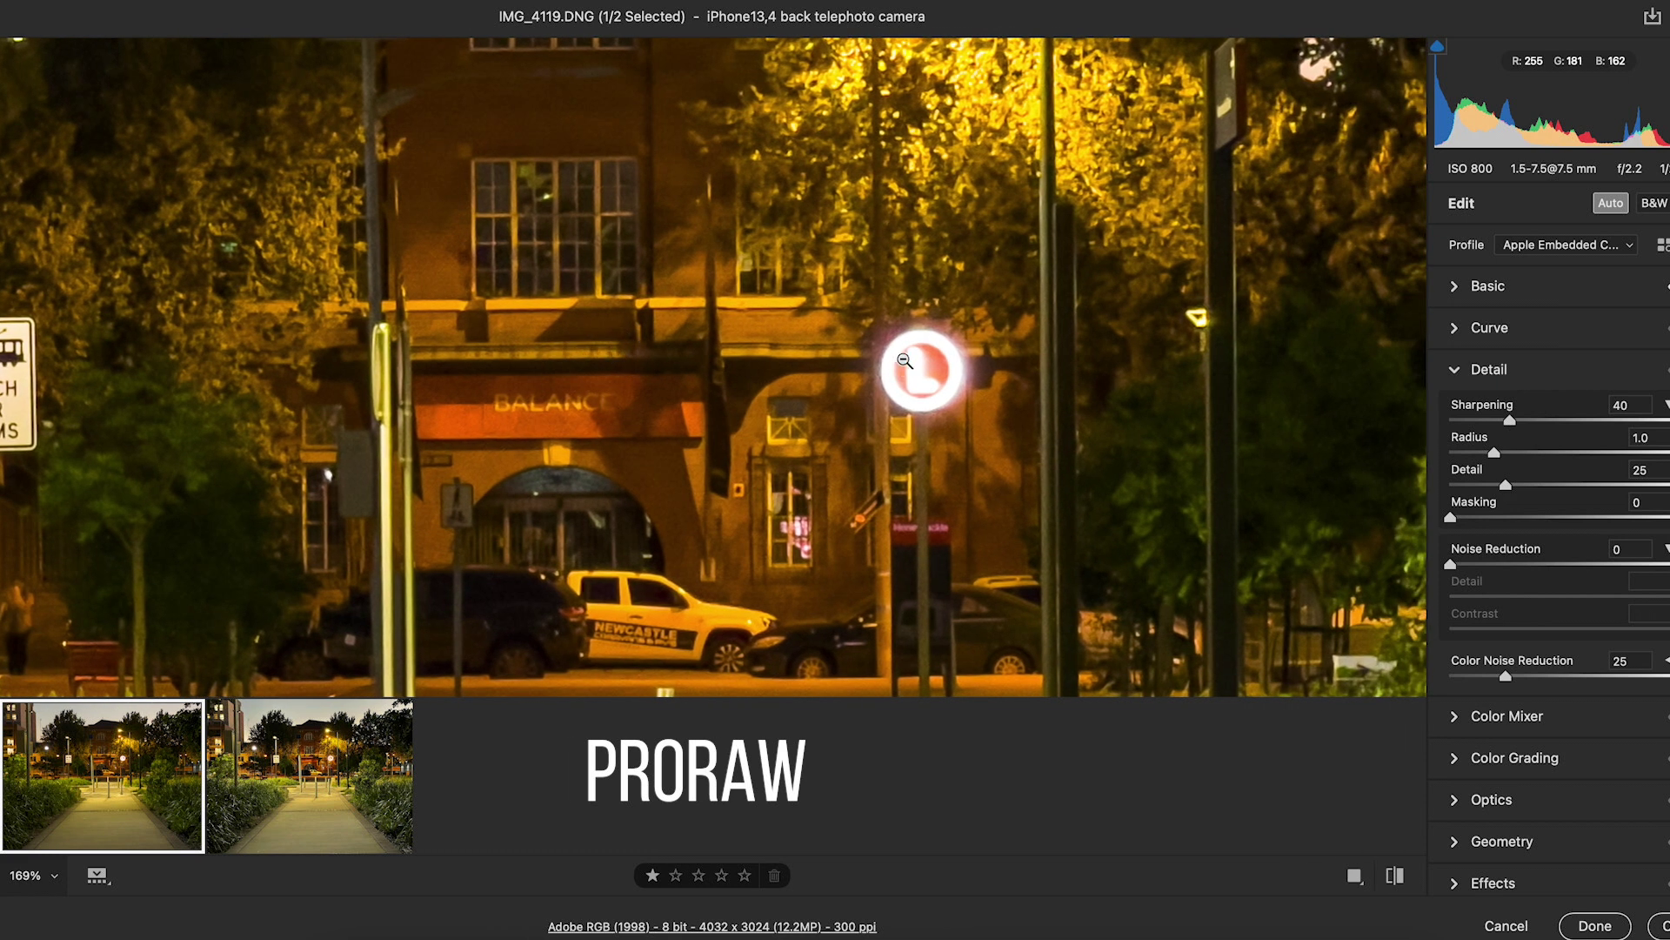
pyautogui.click(307, 781)
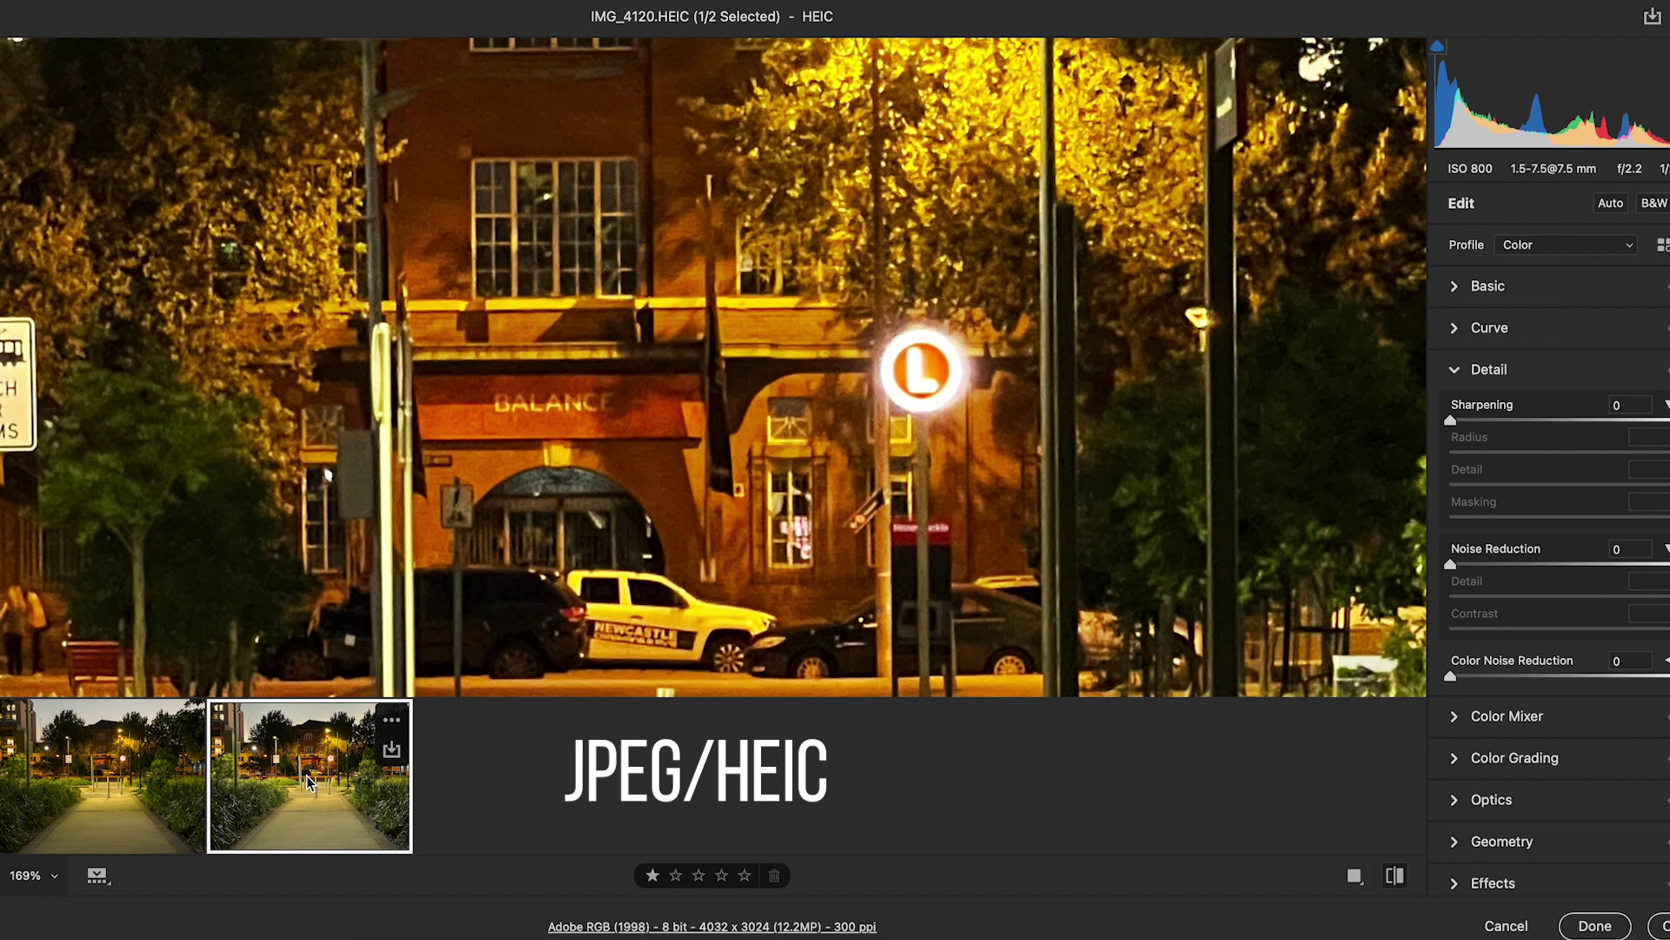
pyautogui.click(144, 788)
# - Set the Highlights of IMG_4119.DNG to -100 and inspect the illuminated sign and the street lamps
pyautogui.click(1517, 295)
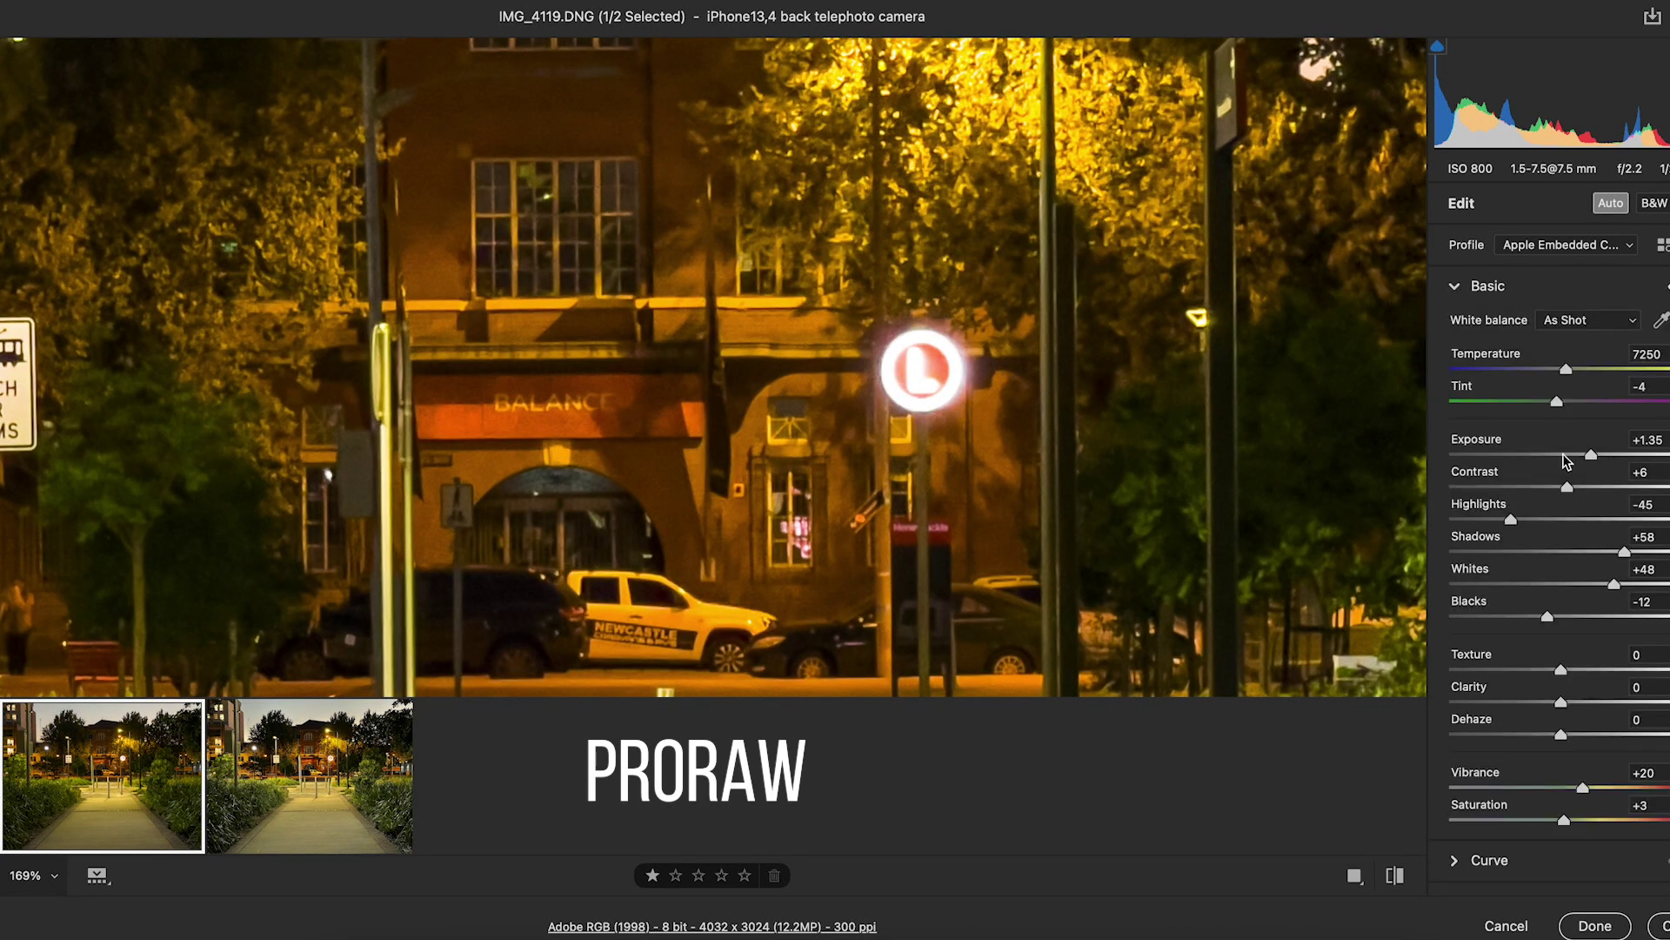
pyautogui.moveTo(1511, 519); pyautogui.dragTo(1422, 522)
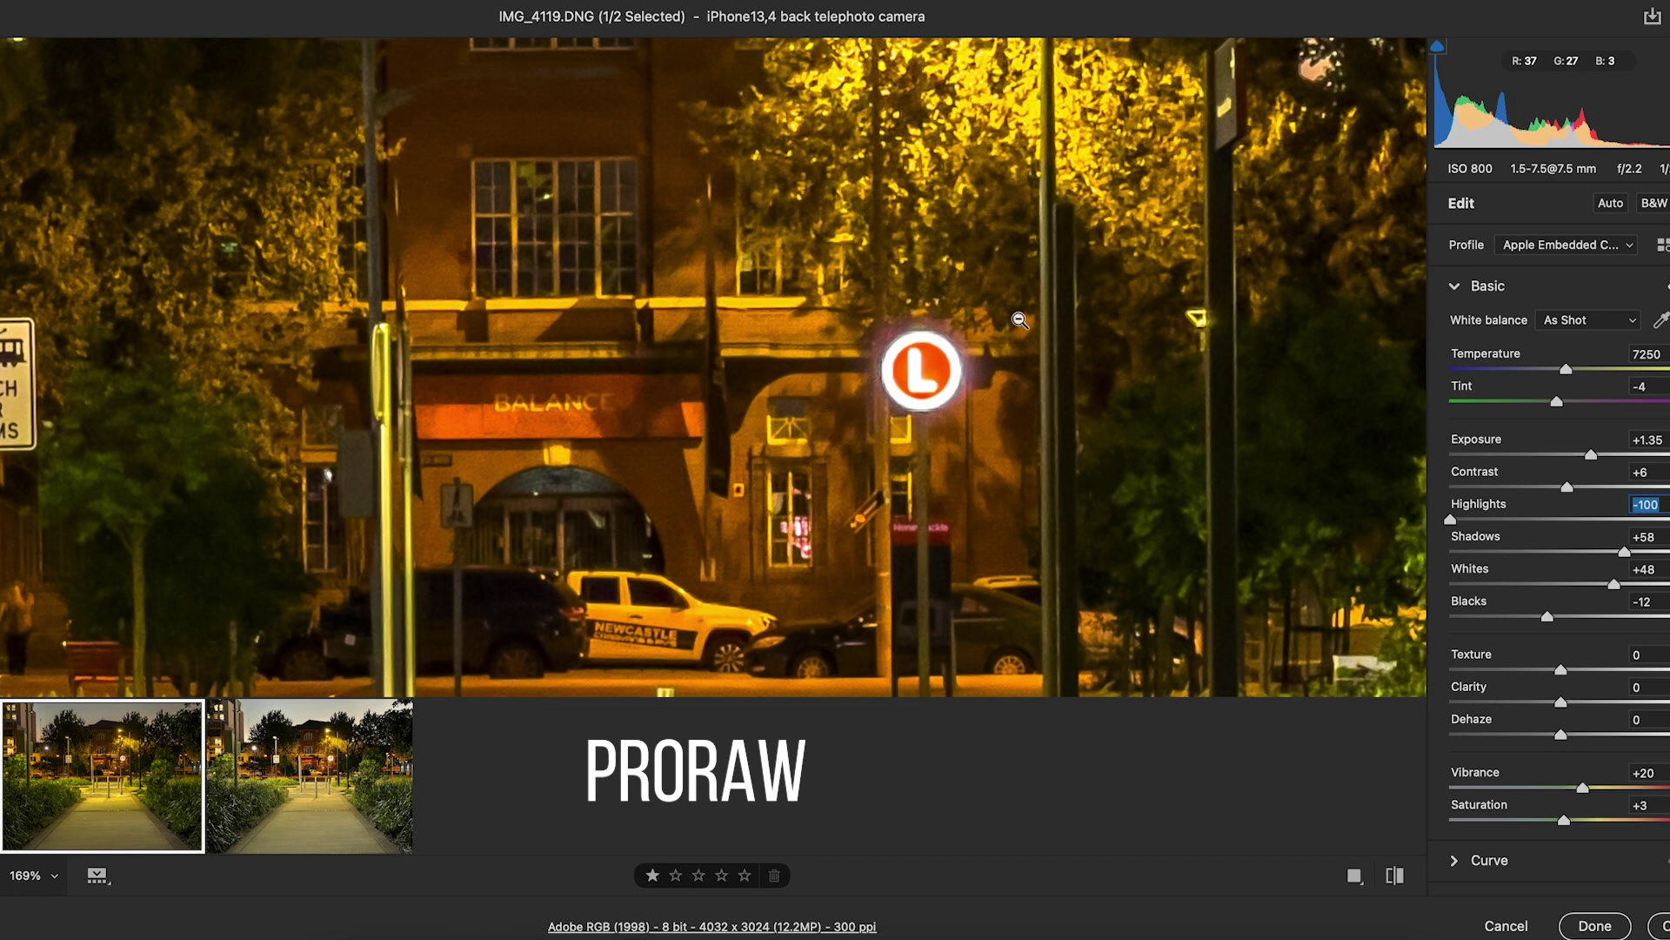
pyautogui.hscroll(-10, 510, 351)
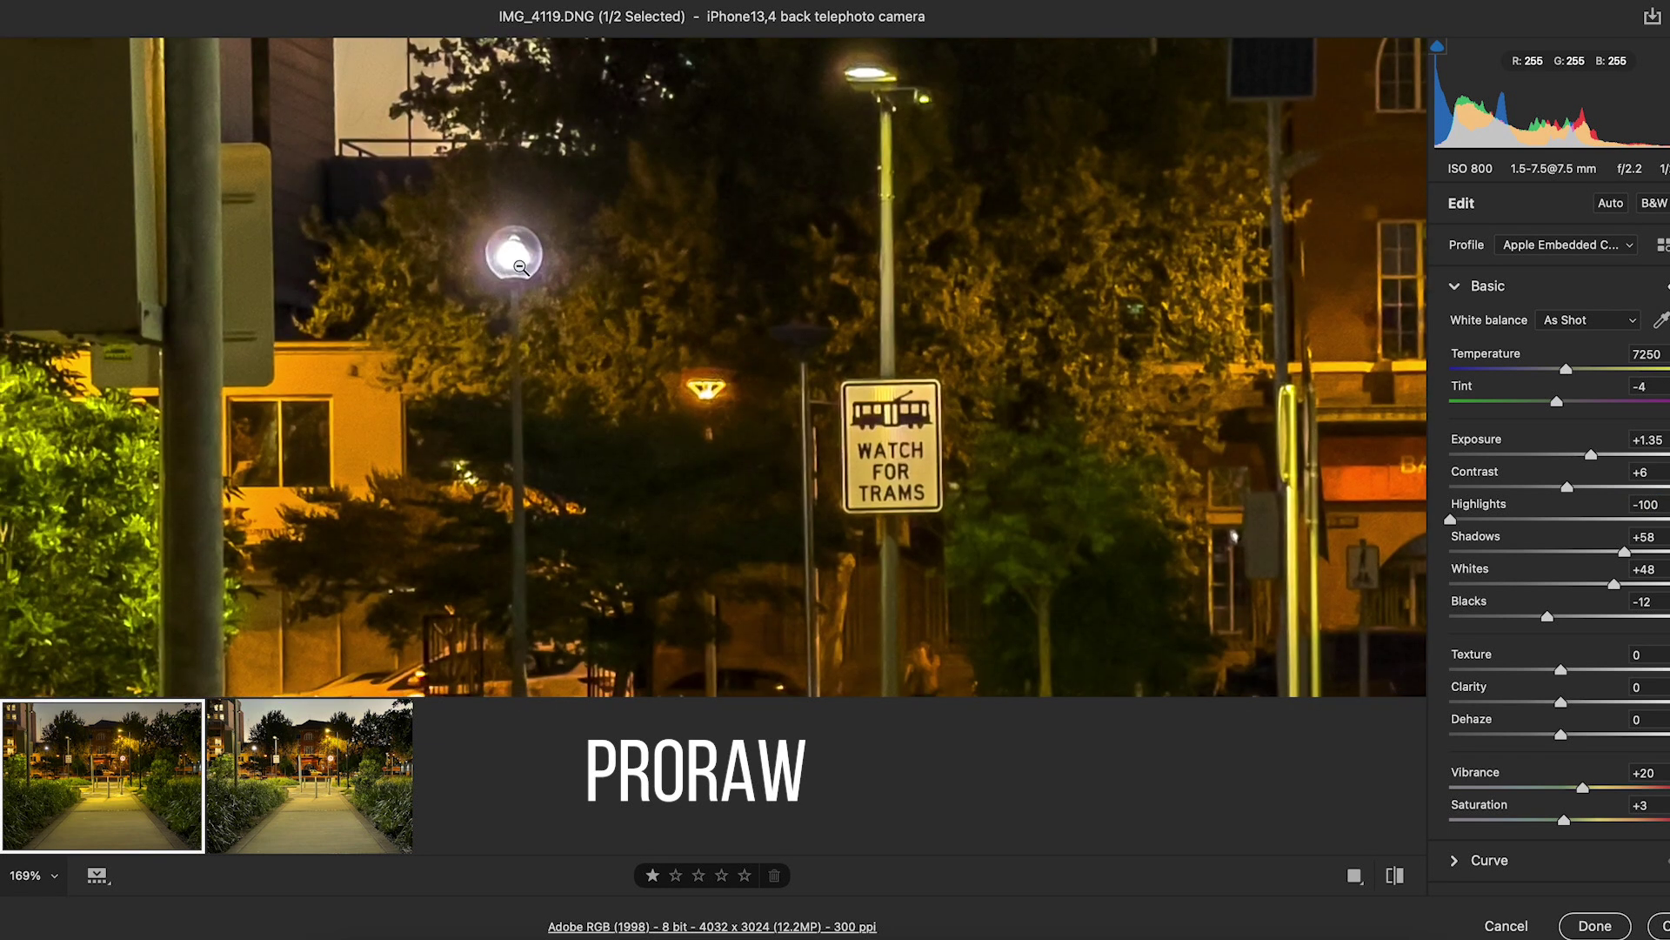
# - Set the Highlights of IMG_4120.HEIC to -100 and compare its street lamps with those in IMG_4119.DNG
pyautogui.click(296, 814)
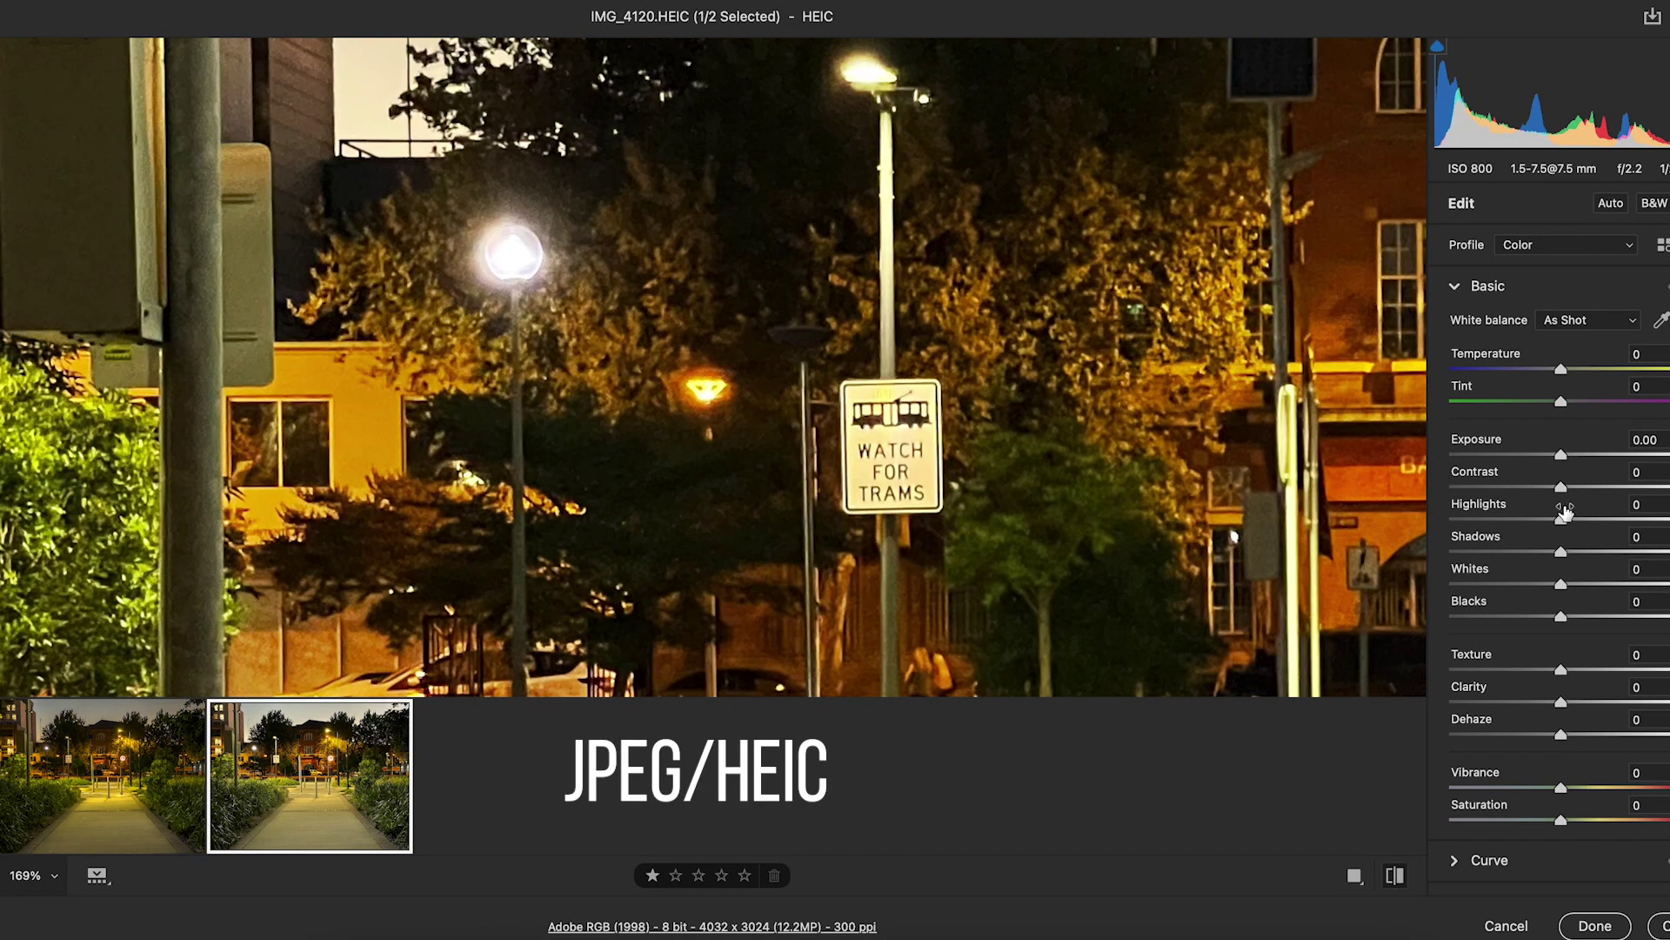
pyautogui.moveTo(1562, 520); pyautogui.dragTo(1370, 526)
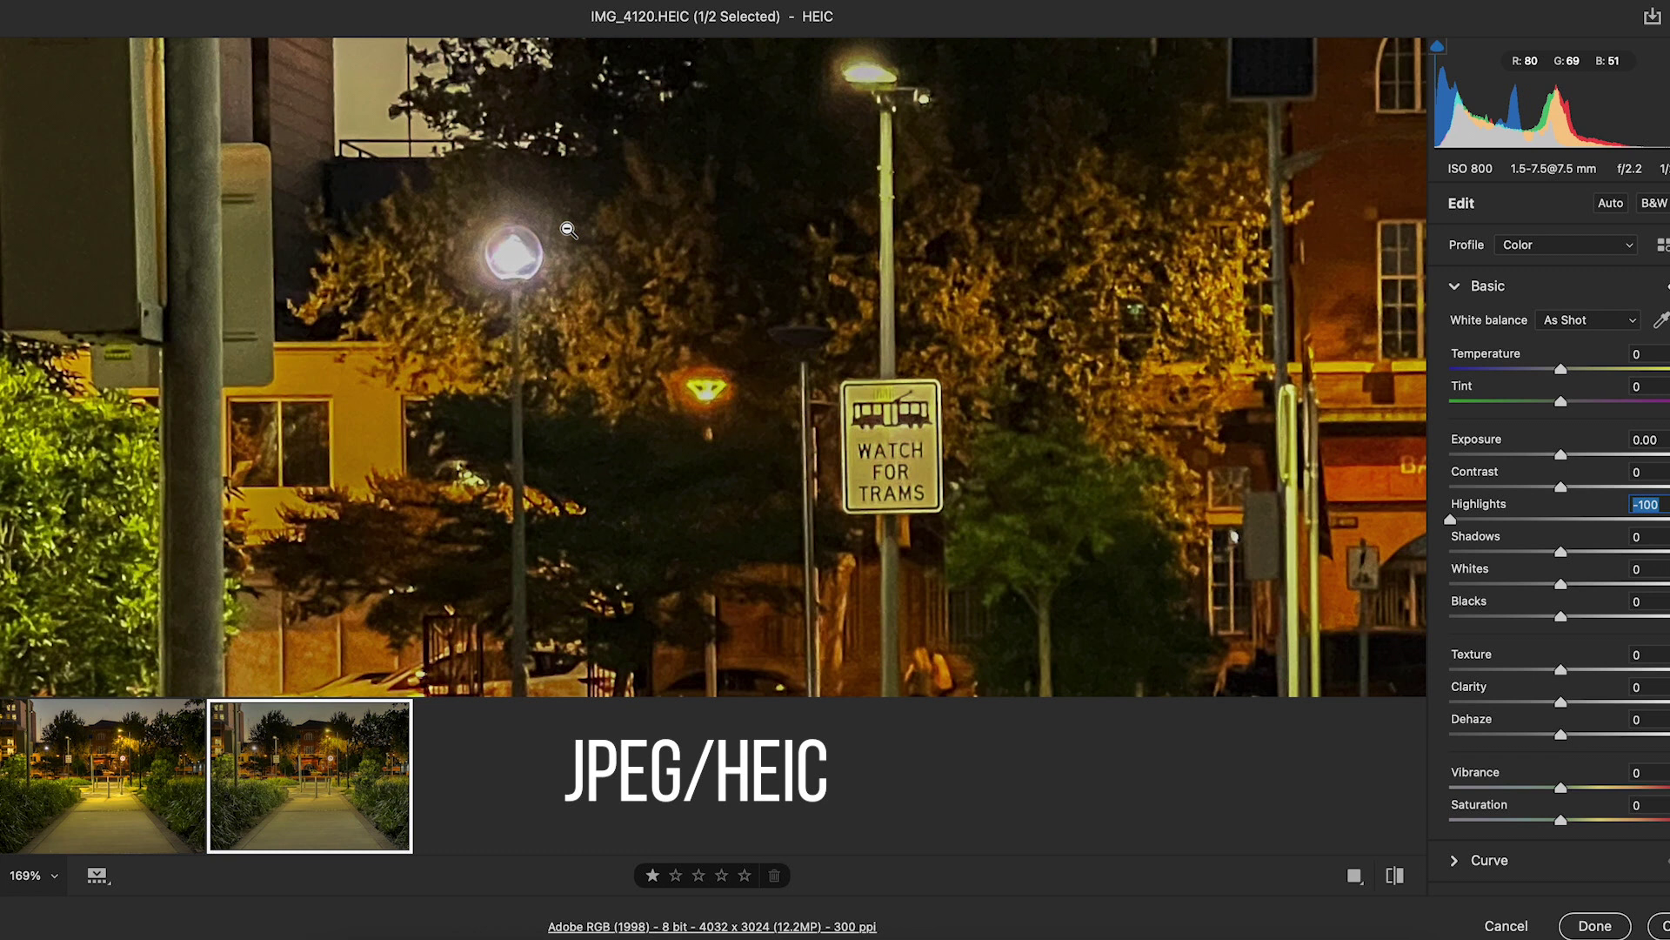
pyautogui.click(122, 809)
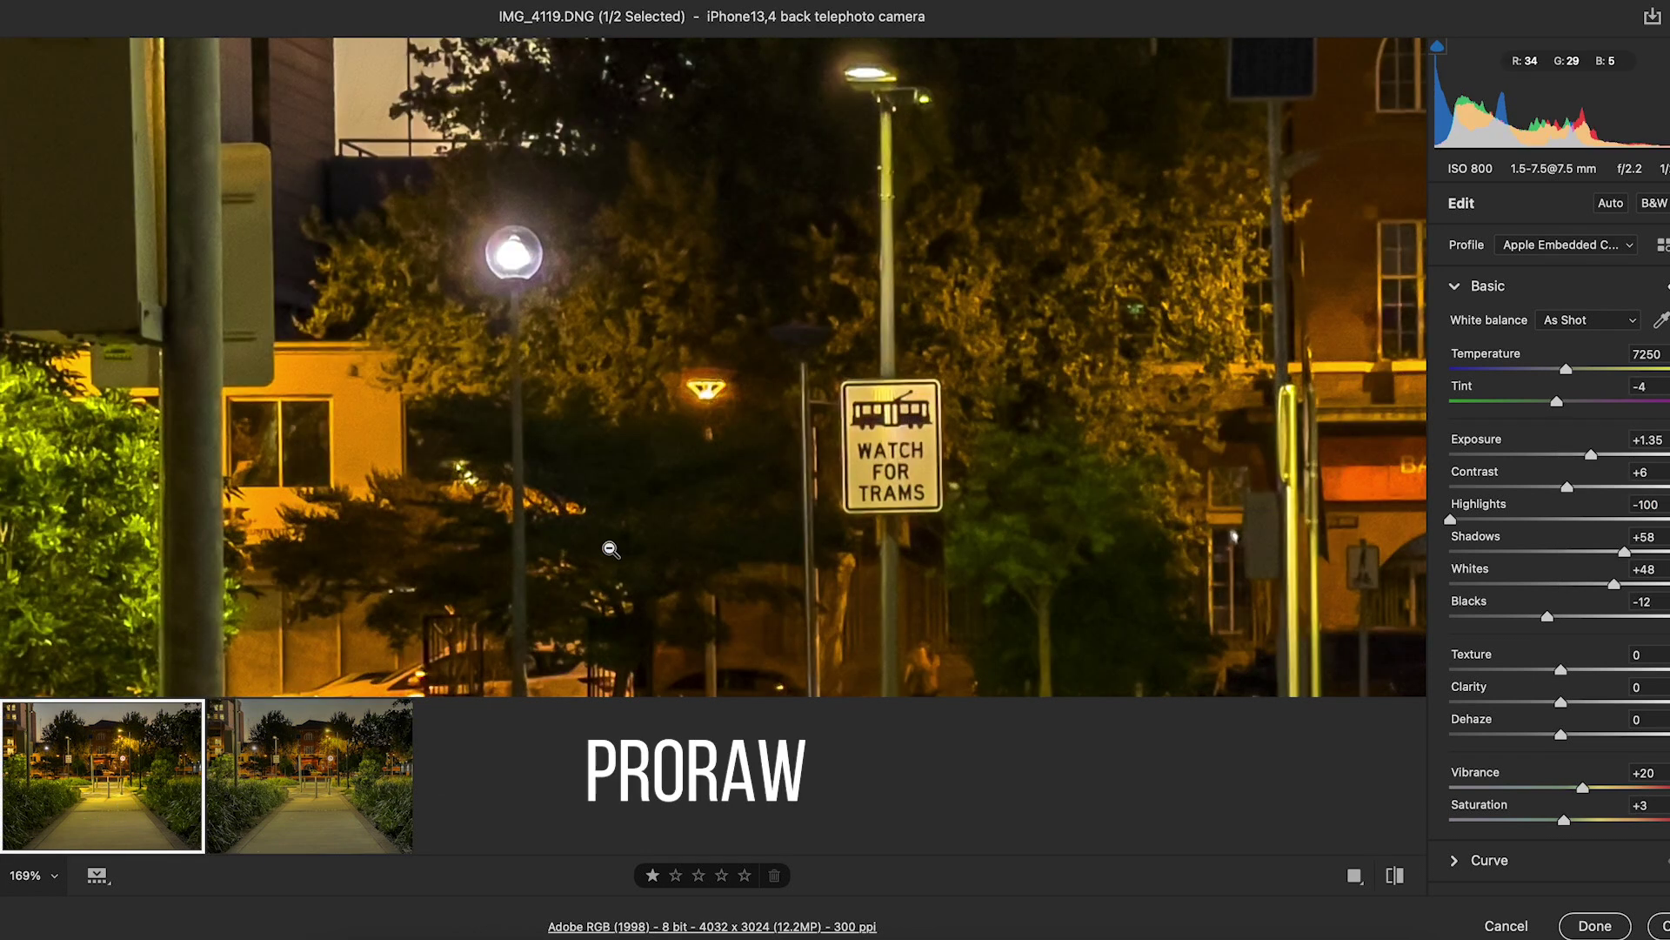
# - Set the Shadows of IMG_4119.DNG to +100 and its Exposure to +3.25, and inspect the grass beside the path
pyautogui.moveTo(1216, 453); pyautogui.dragTo(644, 321)
pyautogui.moveTo(941, 409); pyautogui.dragTo(834, 405)
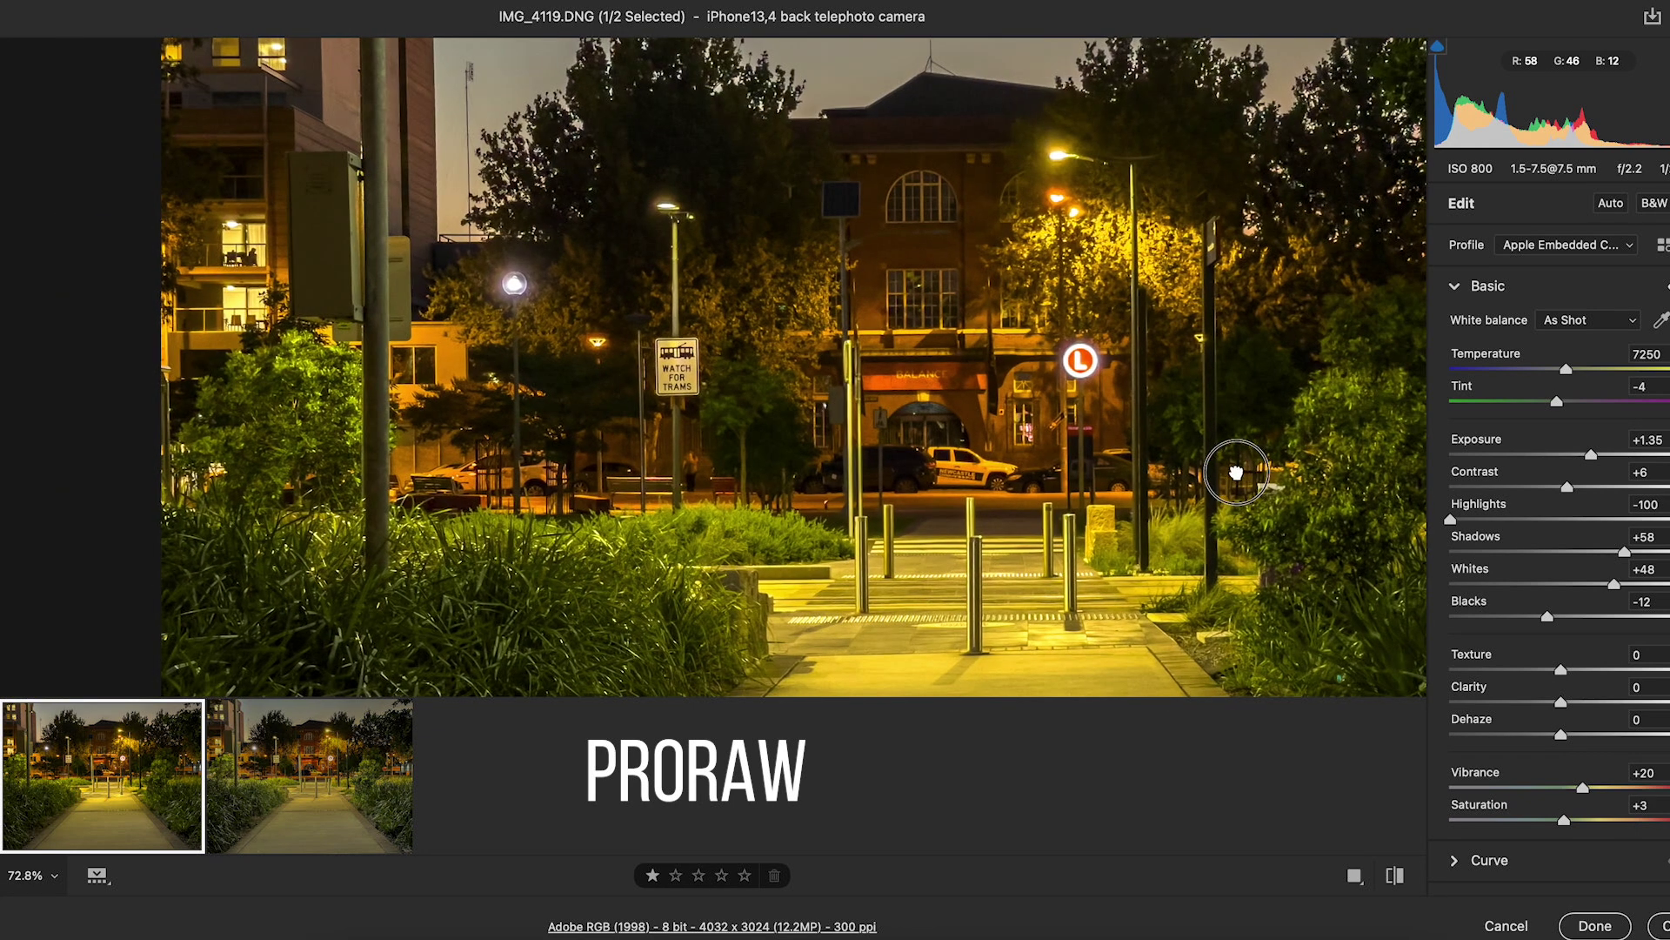
pyautogui.moveTo(1240, 469); pyautogui.dragTo(852, 261)
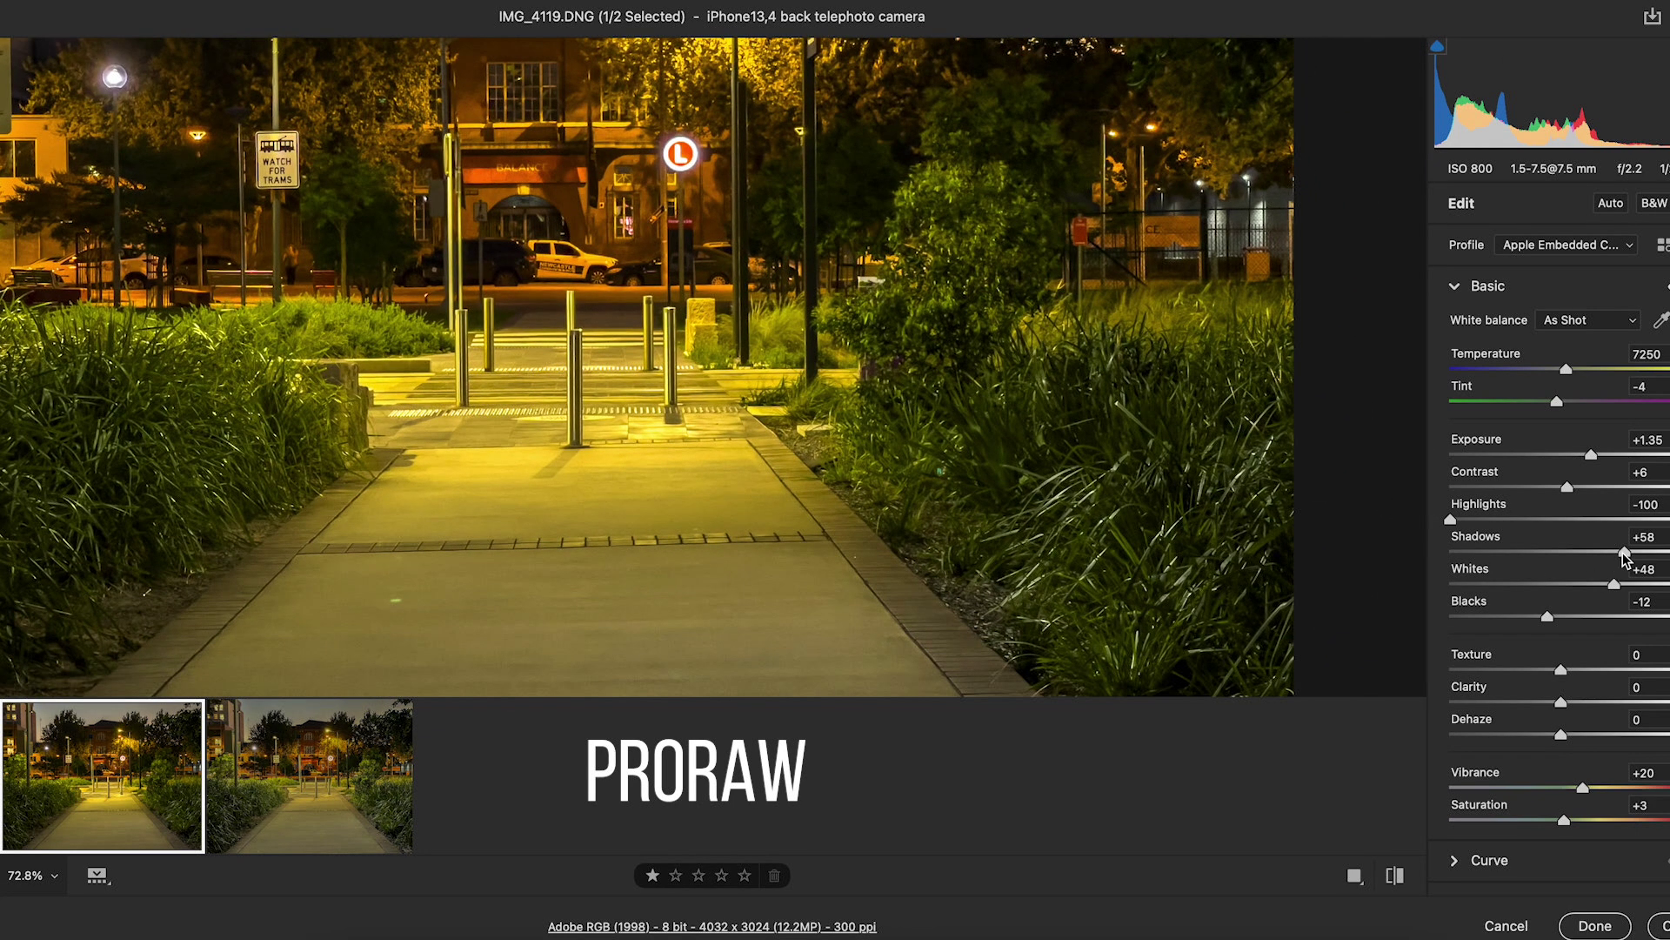
pyautogui.moveTo(1625, 553); pyautogui.dragTo(1658, 553)
pyautogui.moveTo(1591, 456); pyautogui.dragTo(1633, 454)
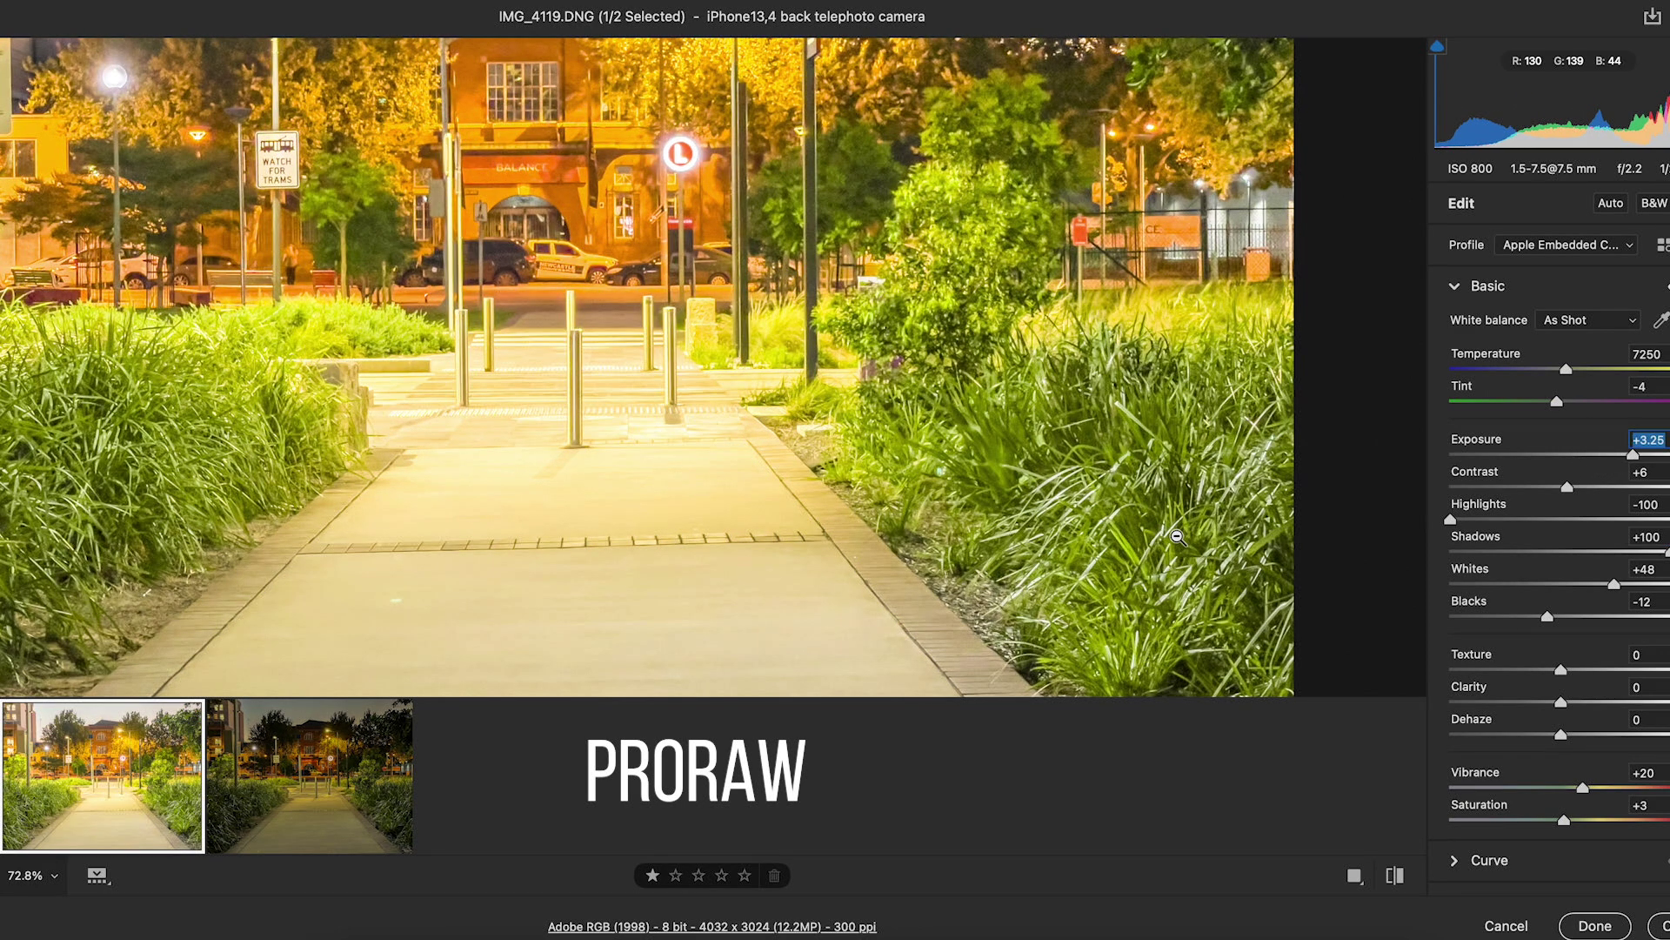
pyautogui.moveTo(1177, 537); pyautogui.dragTo(988, 243)
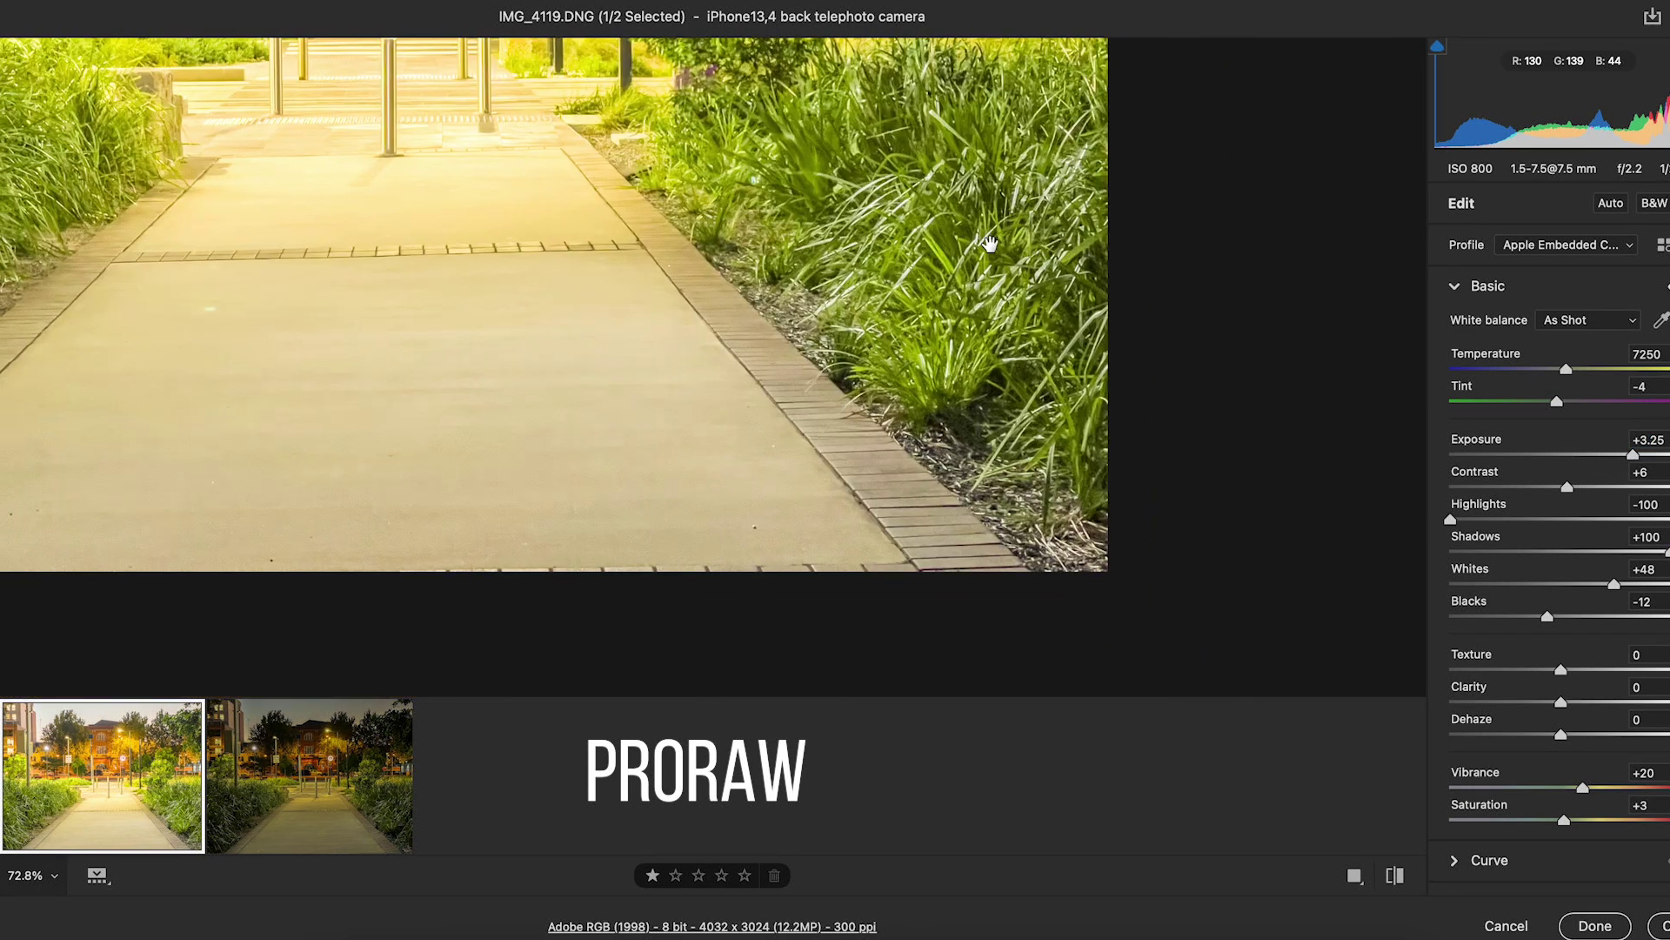
# - Examine the grass and path edges along both sides of the walkway up close in IMG_4119.DNG
pyautogui.moveTo(984, 319); pyautogui.dragTo(1010, 389)
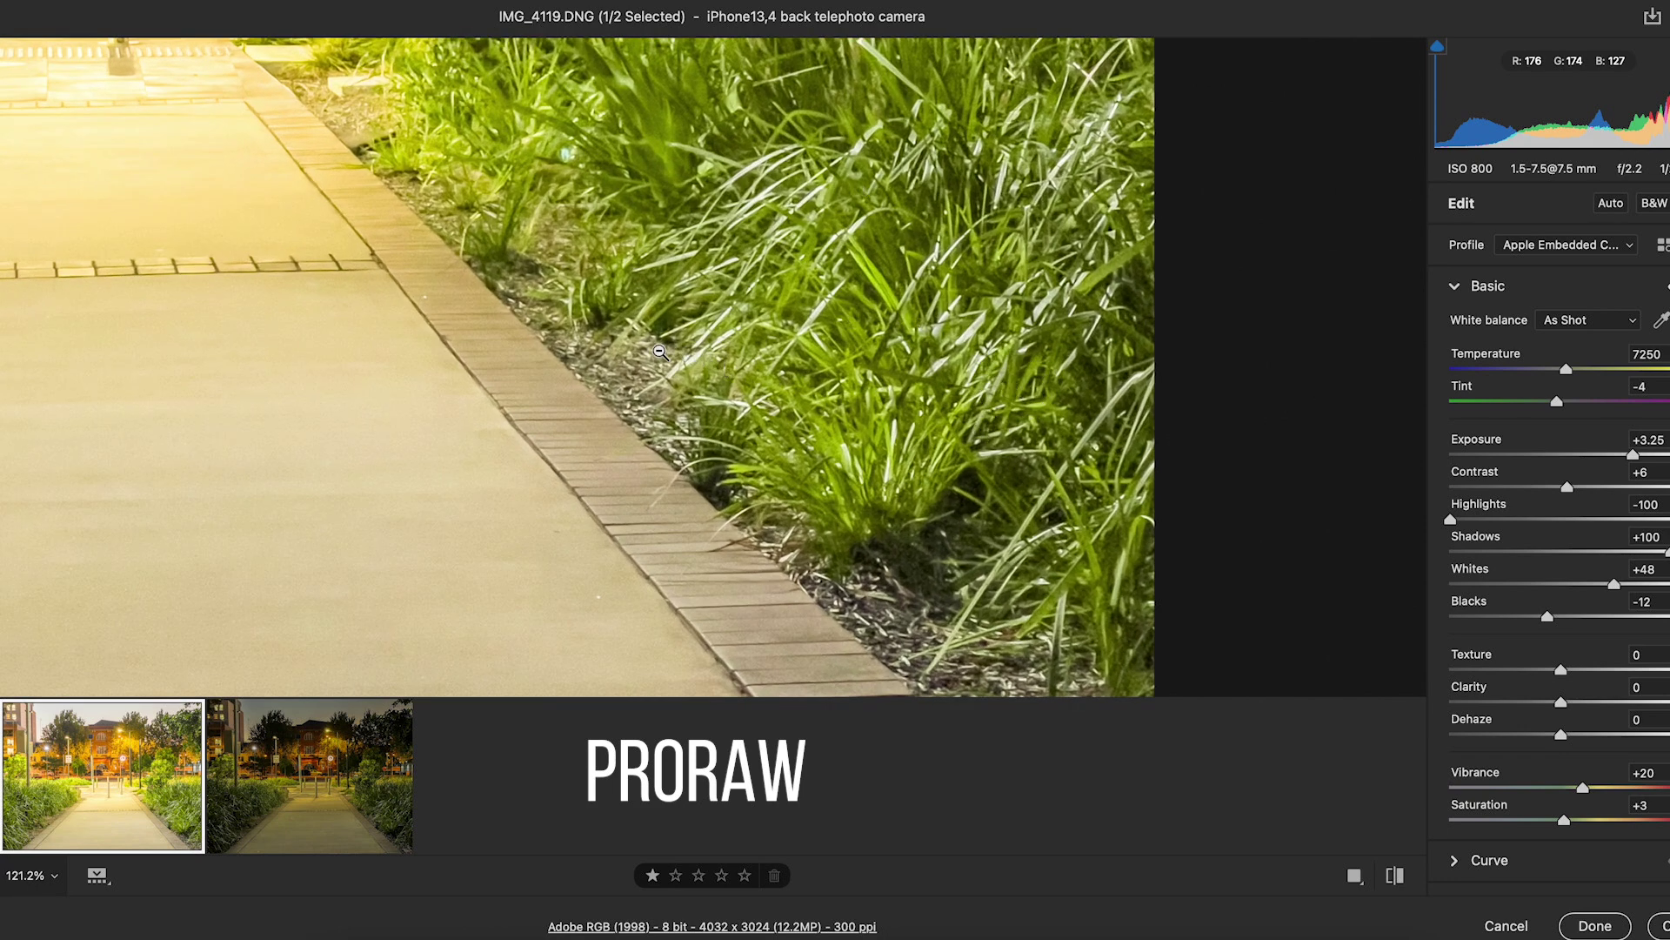
pyautogui.moveTo(572, 353); pyautogui.dragTo(1230, 376)
pyautogui.moveTo(418, 398); pyautogui.dragTo(1226, 387)
pyautogui.moveTo(476, 384); pyautogui.dragTo(1074, 420)
pyautogui.moveTo(855, 420); pyautogui.dragTo(754, 472)
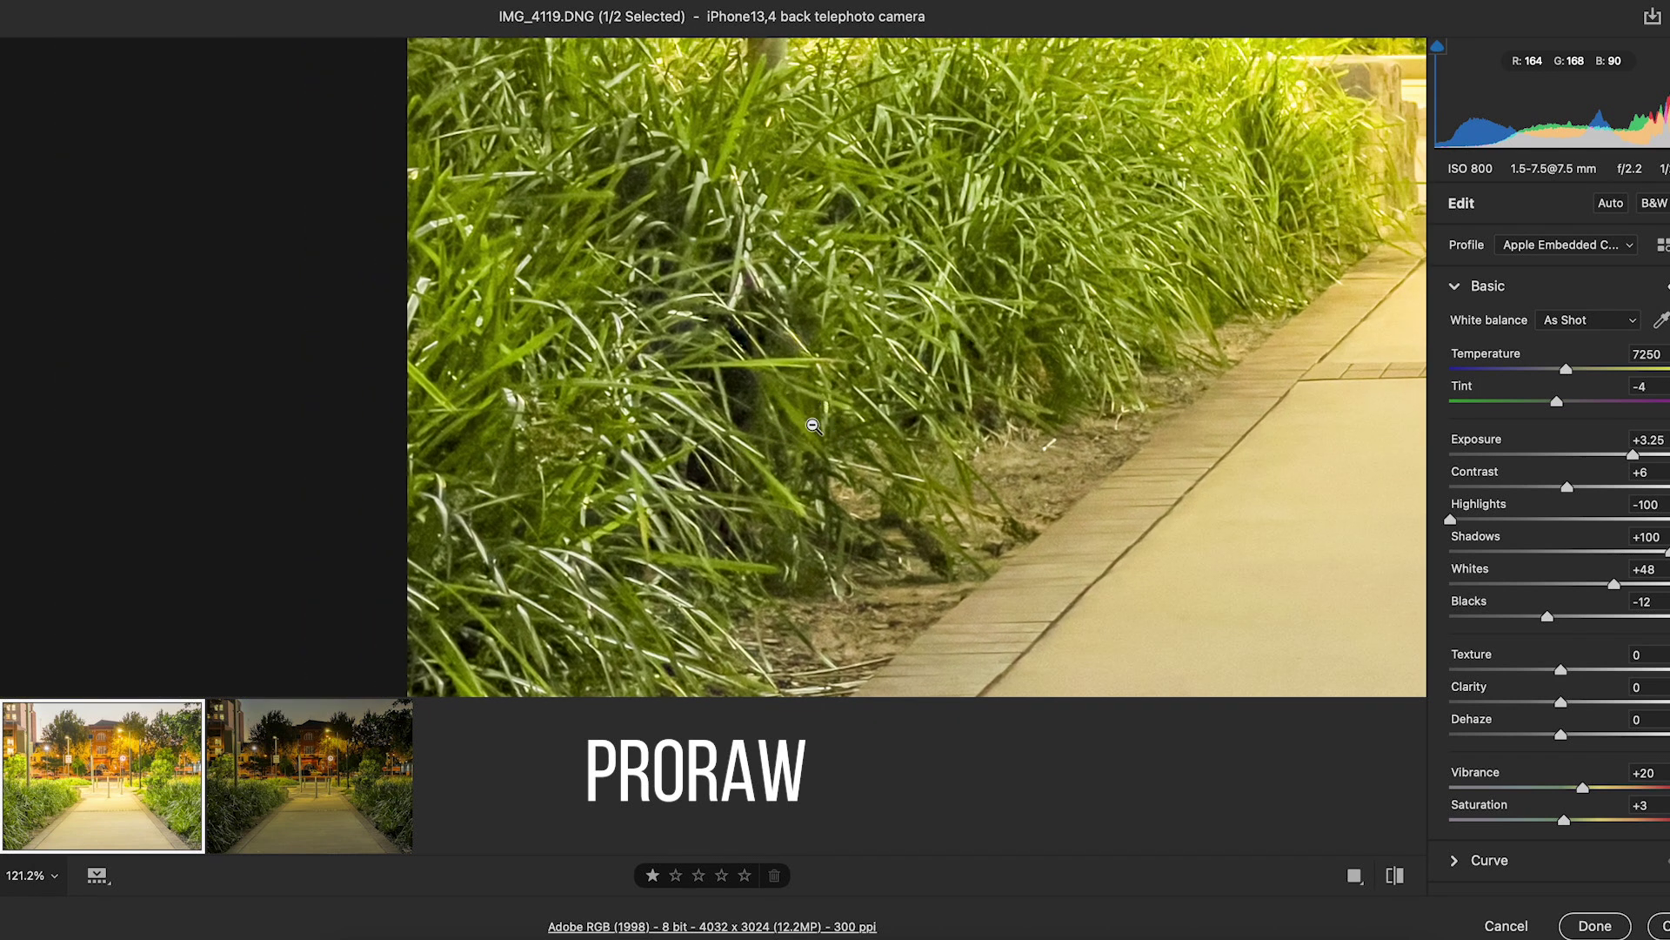
# - Set the Shadows of IMG_4120.HEIC to +100 and its Exposure to +1.75, and inspect the grass beside the path
pyautogui.click(313, 793)
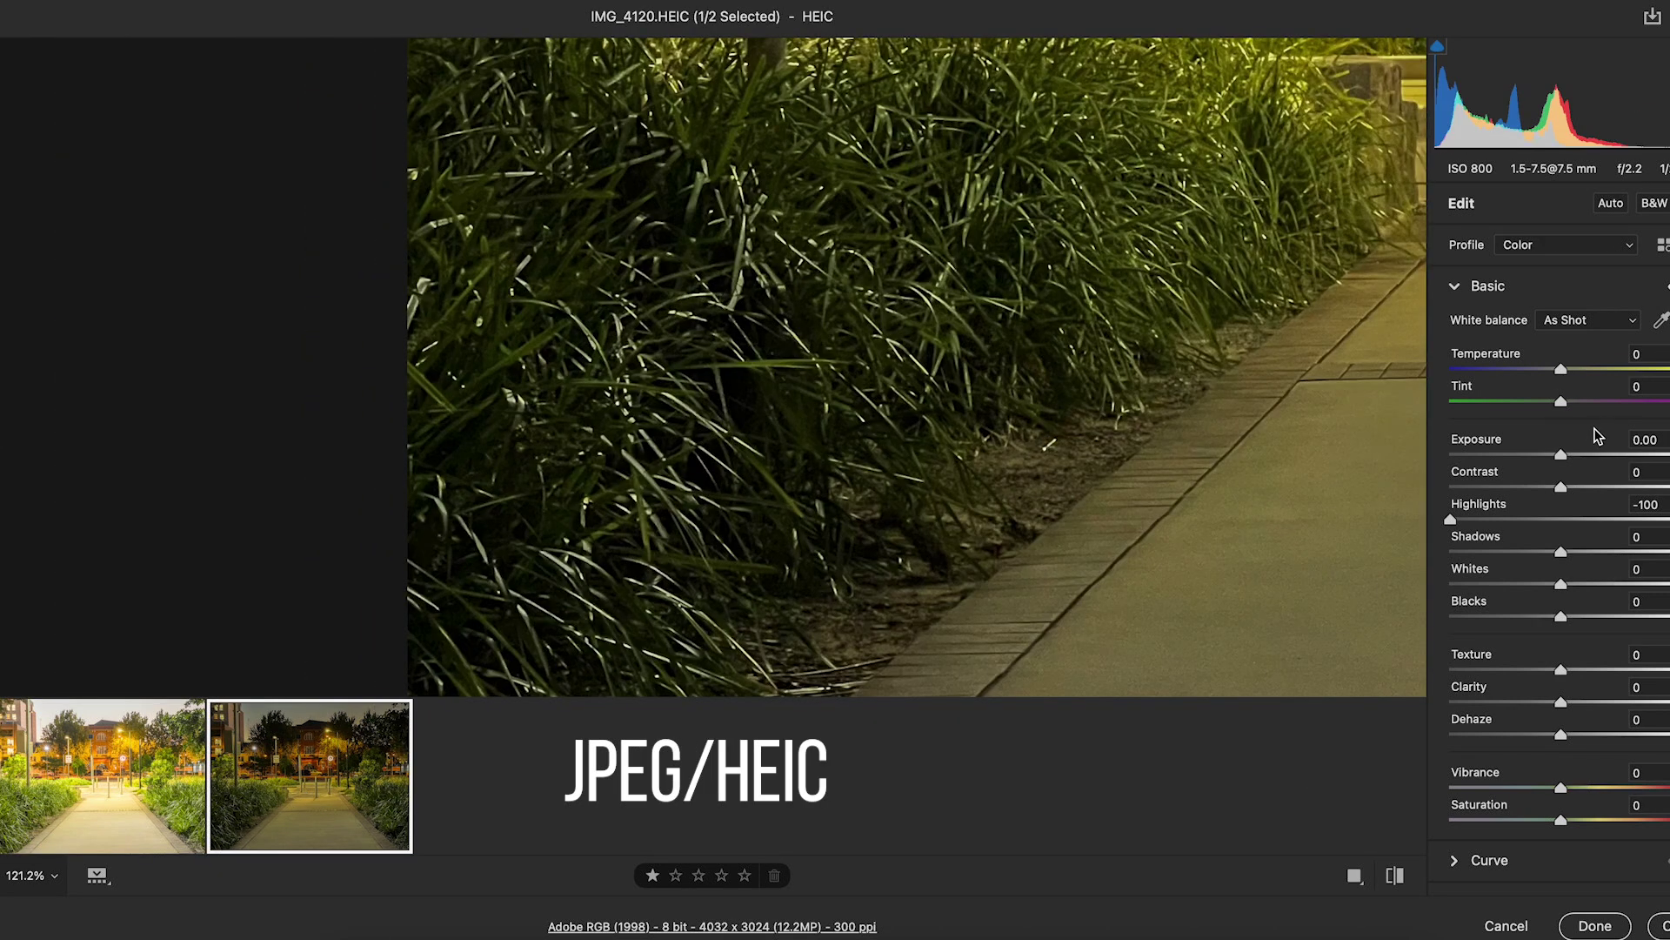
pyautogui.moveTo(1560, 553); pyautogui.dragTo(1666, 554)
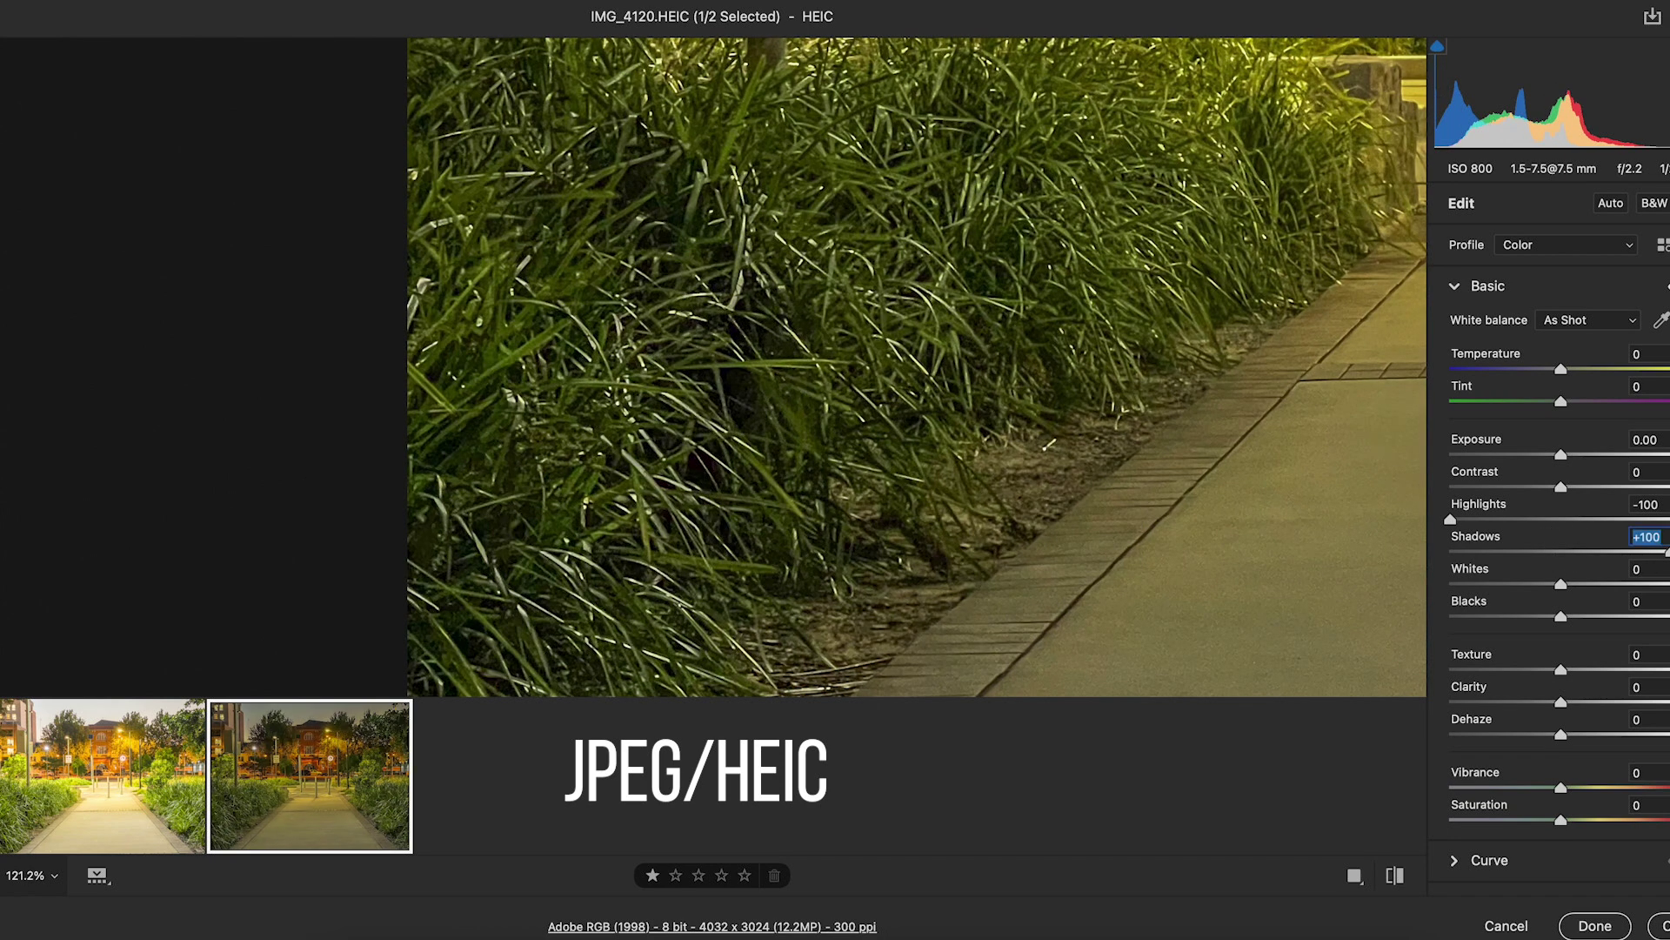
pyautogui.moveTo(1564, 456); pyautogui.dragTo(1599, 454)
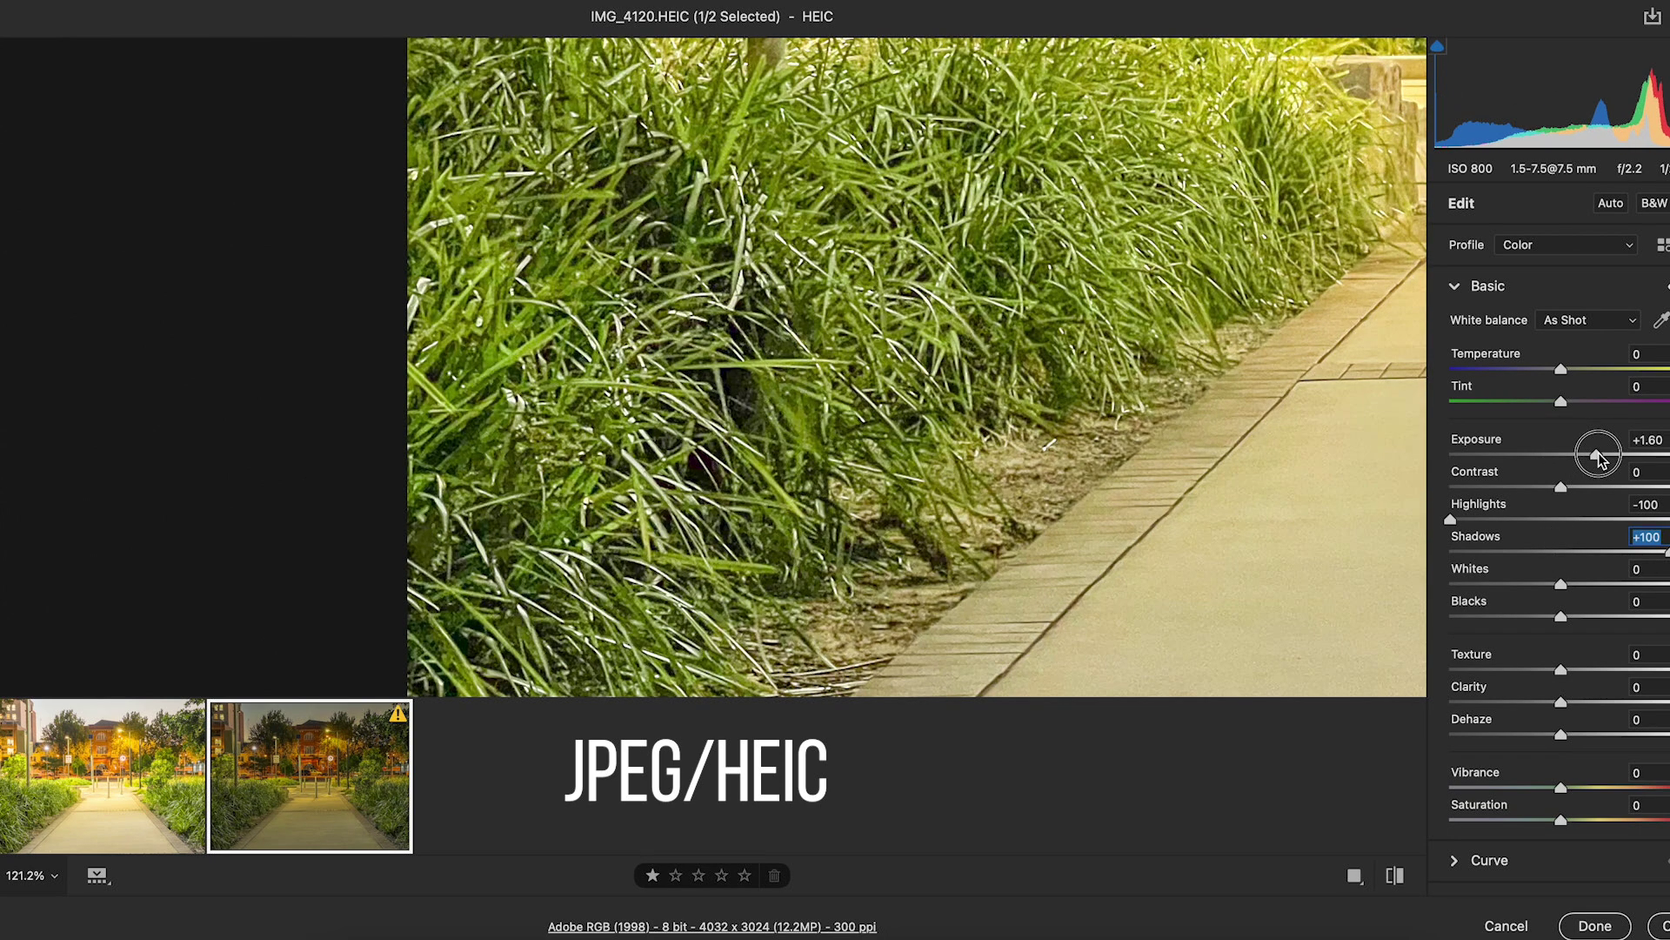
pyautogui.moveTo(712, 269); pyautogui.dragTo(822, 426)
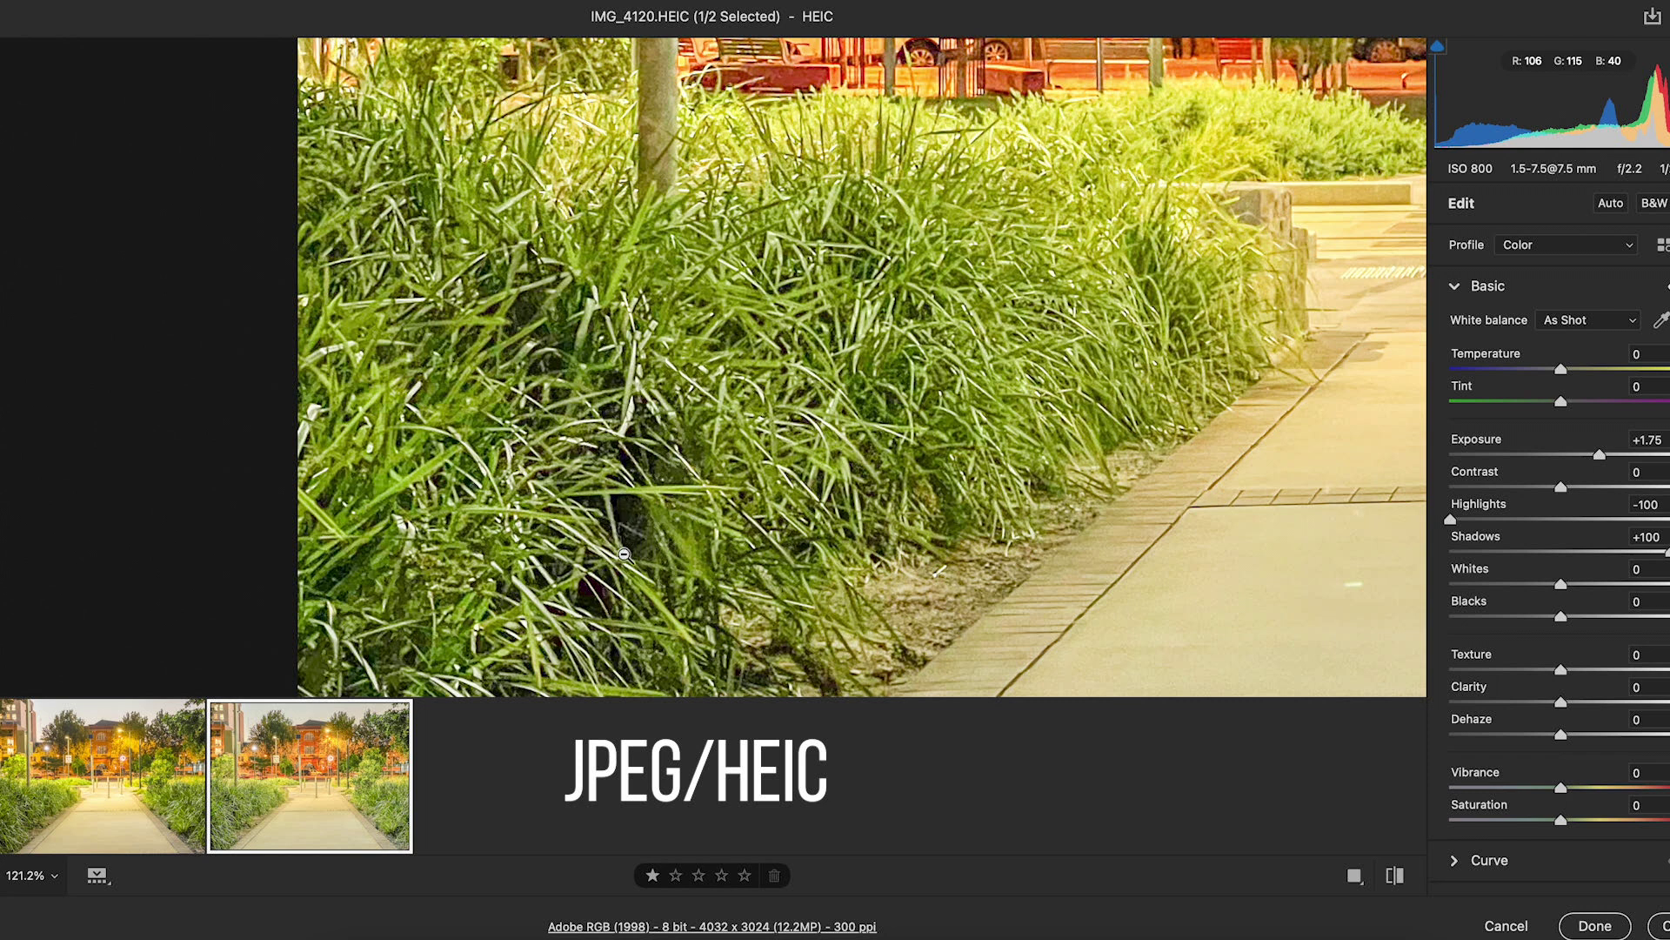
# - Return to IMG_4119.DNG and set its Blacks to +100 to lift the darkest parts of the grass
pyautogui.click(122, 817)
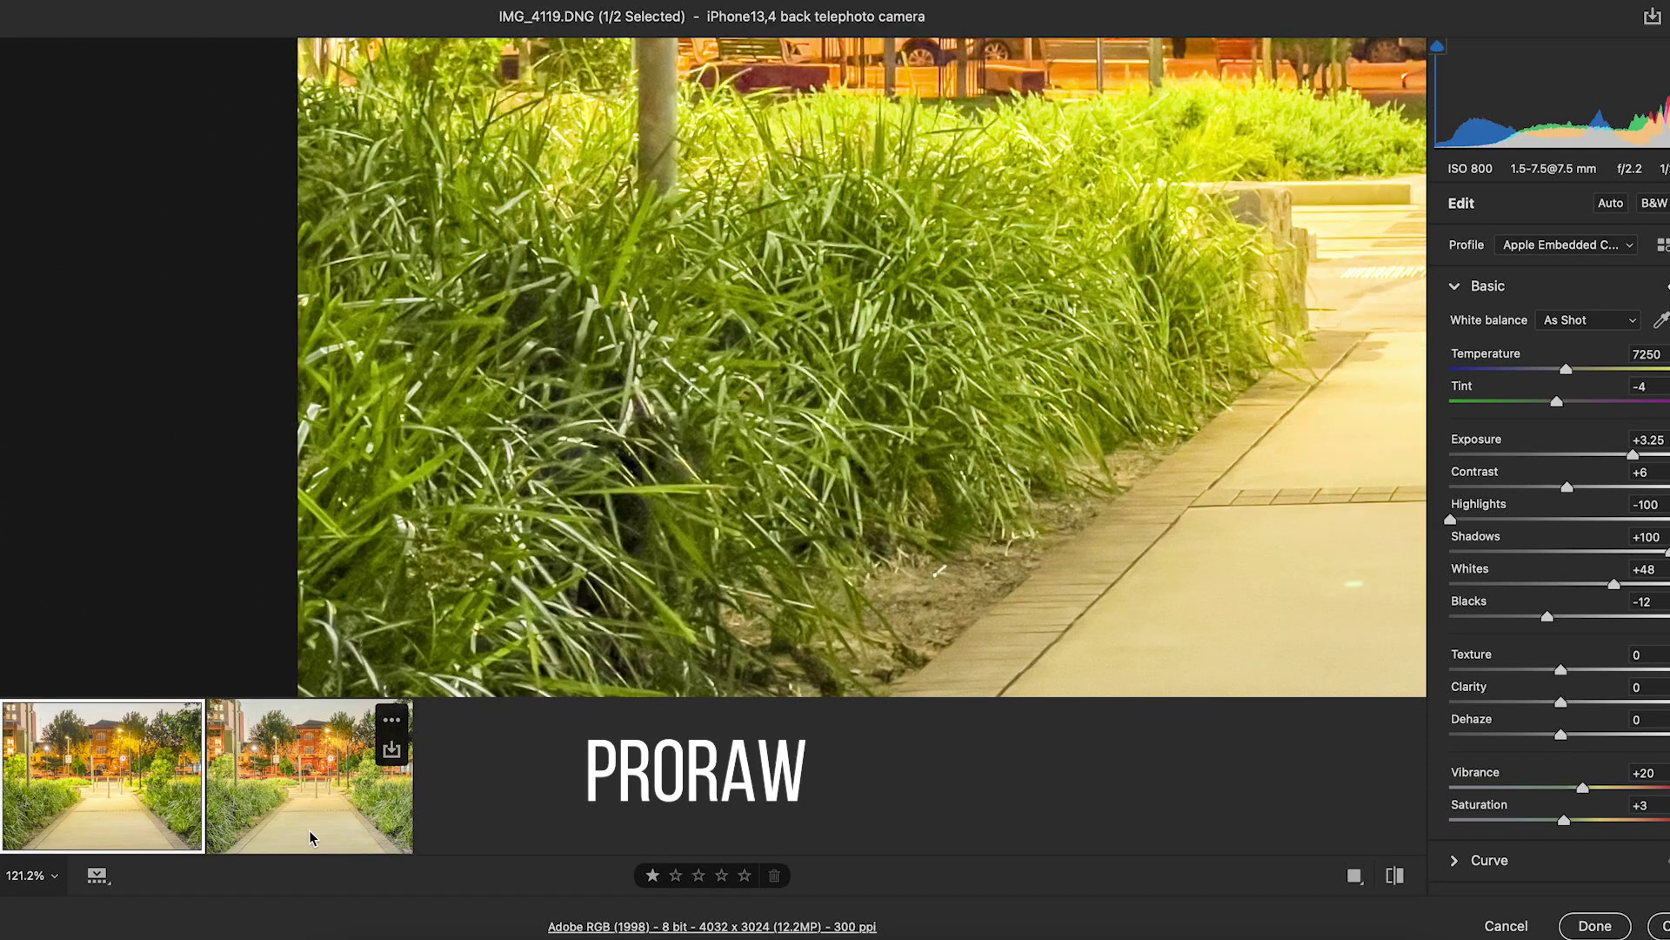
pyautogui.moveTo(1547, 617); pyautogui.dragTo(1664, 619)
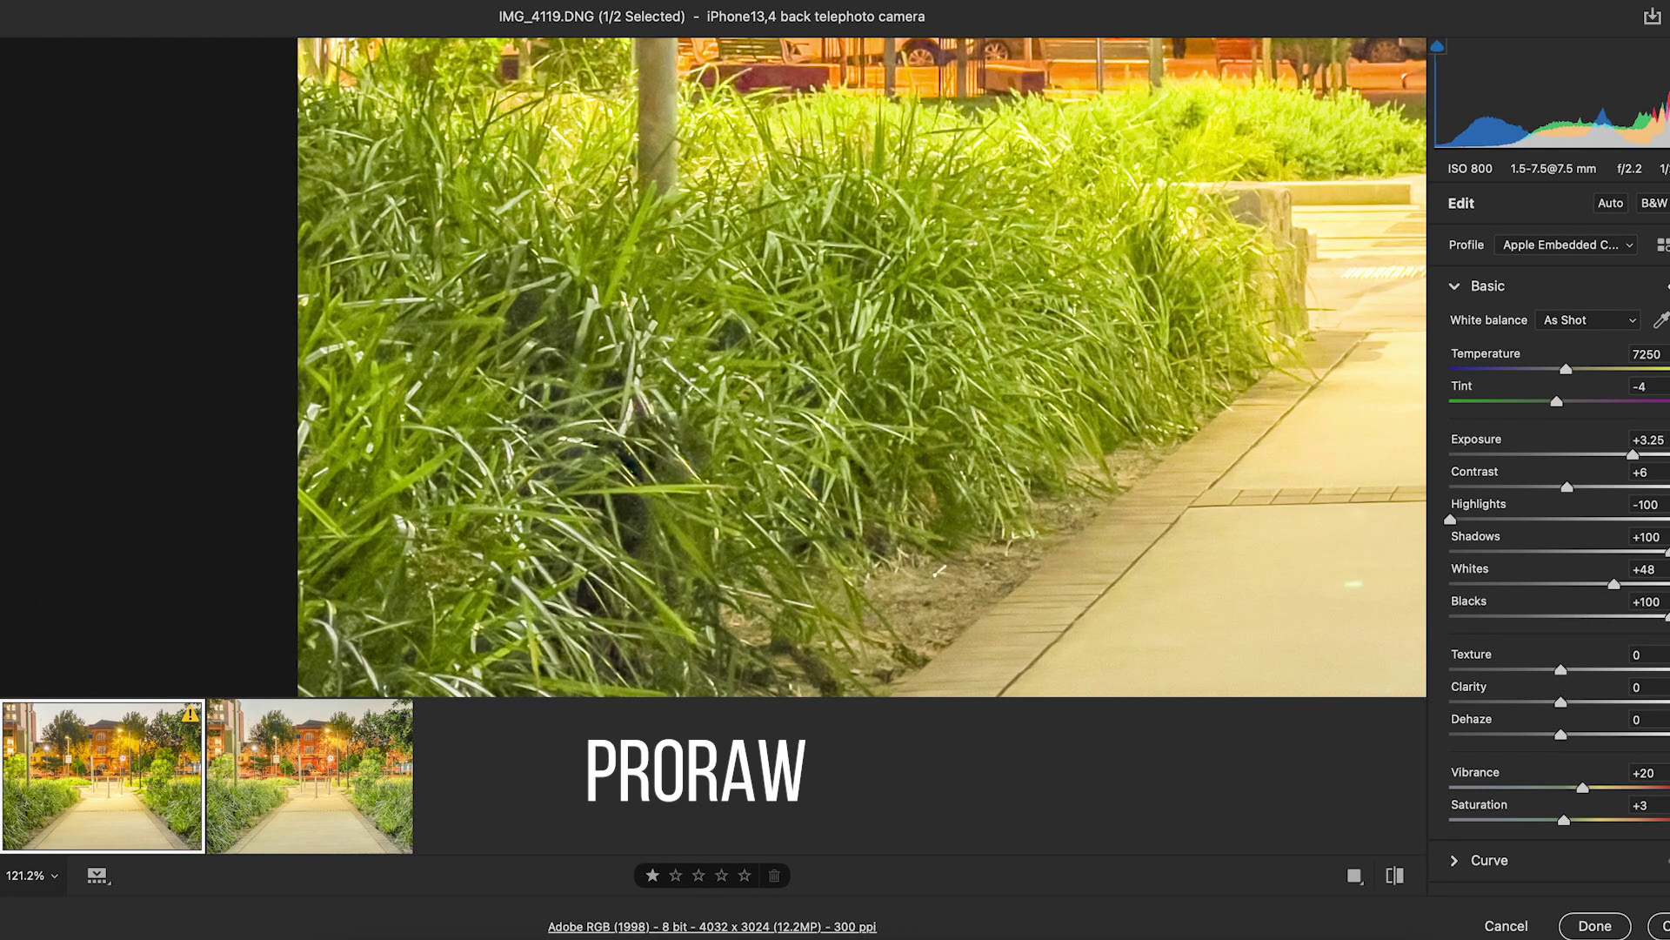
pyautogui.click(1646, 601)
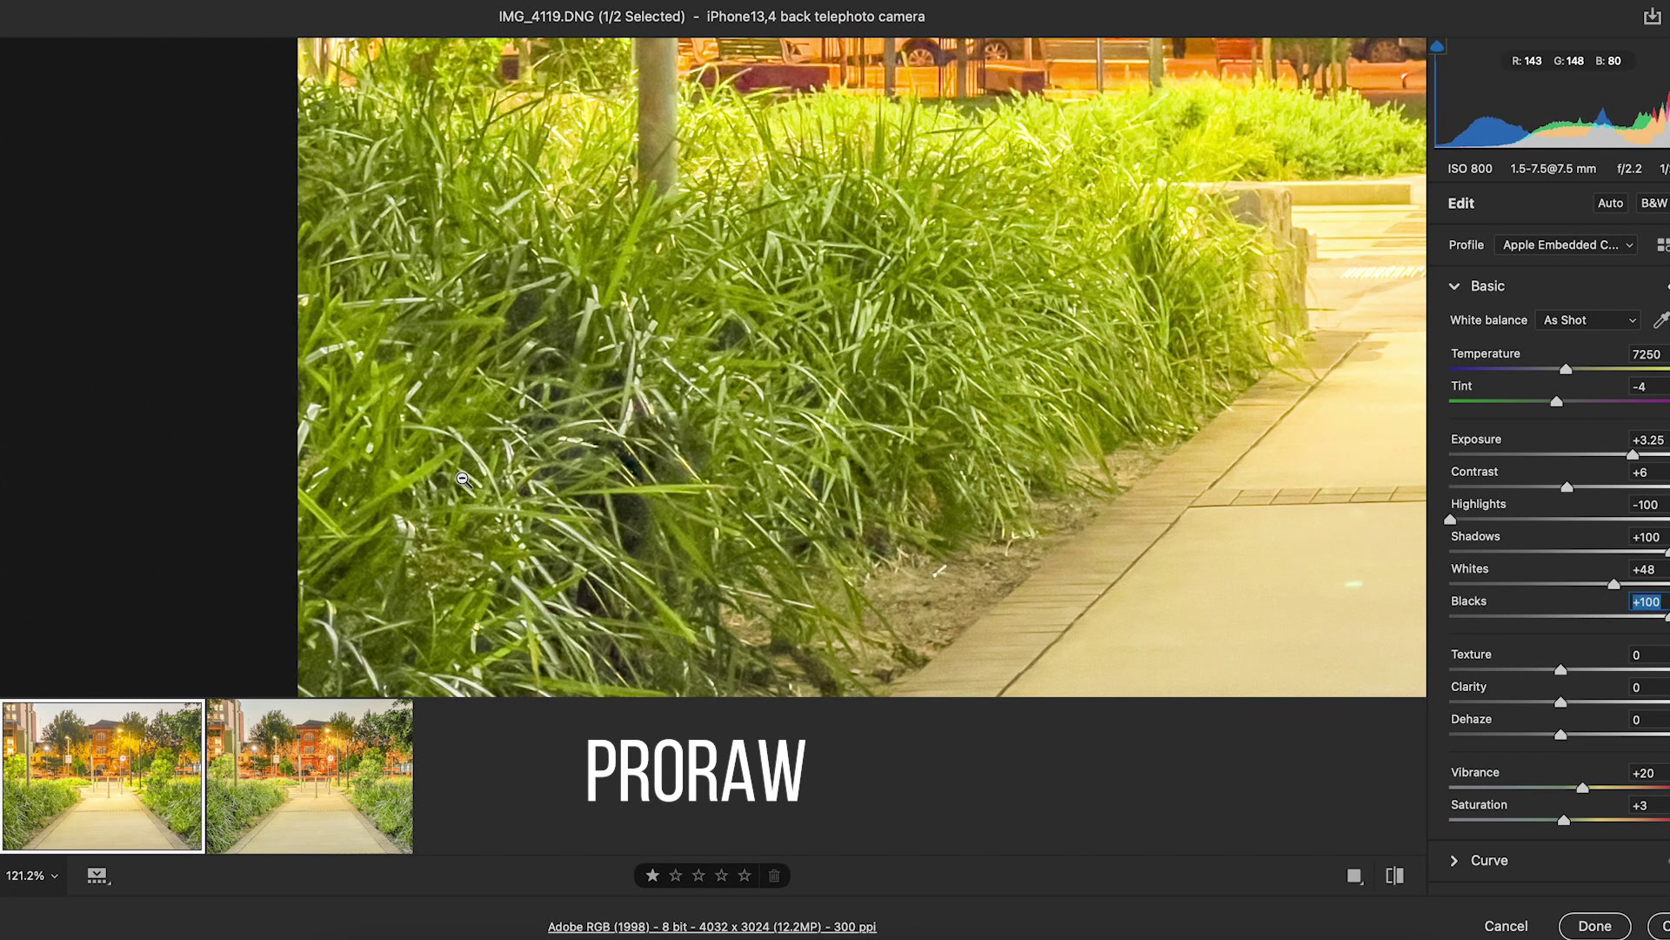
# - Compare the grass, brick building, illuminated L sign, street lamps and trees in the brightened IMG_4120.HEIC and IMG_4119.DNG
pyautogui.click(349, 811)
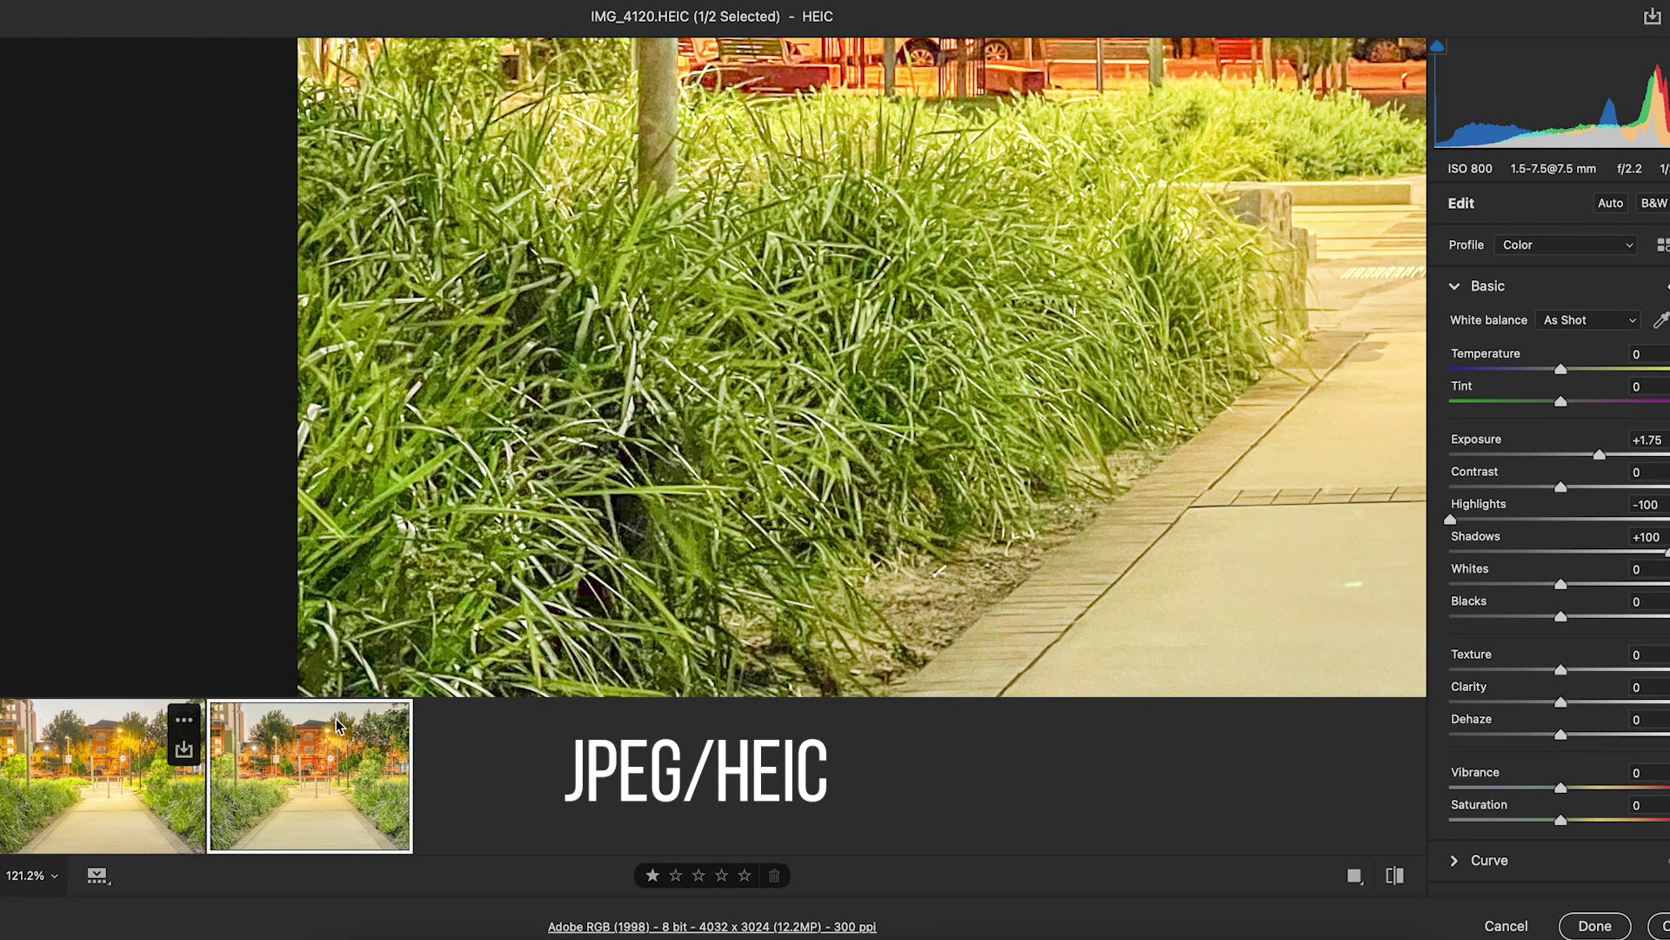
pyautogui.moveTo(1200, 235); pyautogui.dragTo(470, 521)
pyautogui.moveTo(738, 305); pyautogui.dragTo(793, 383)
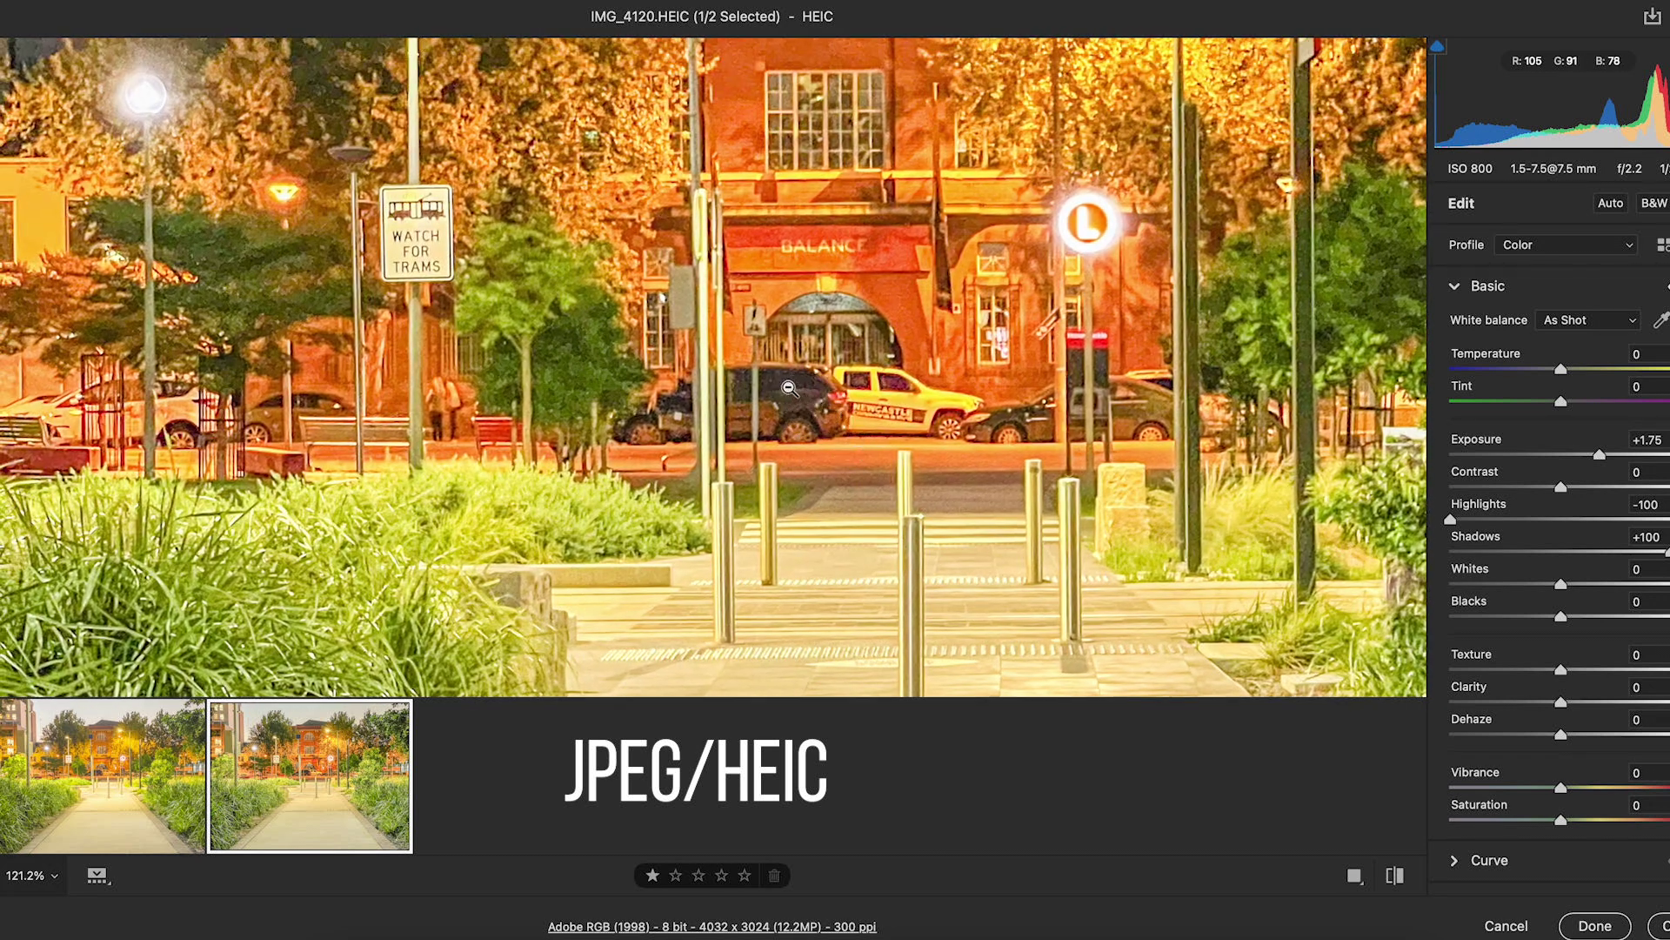
pyautogui.click(132, 806)
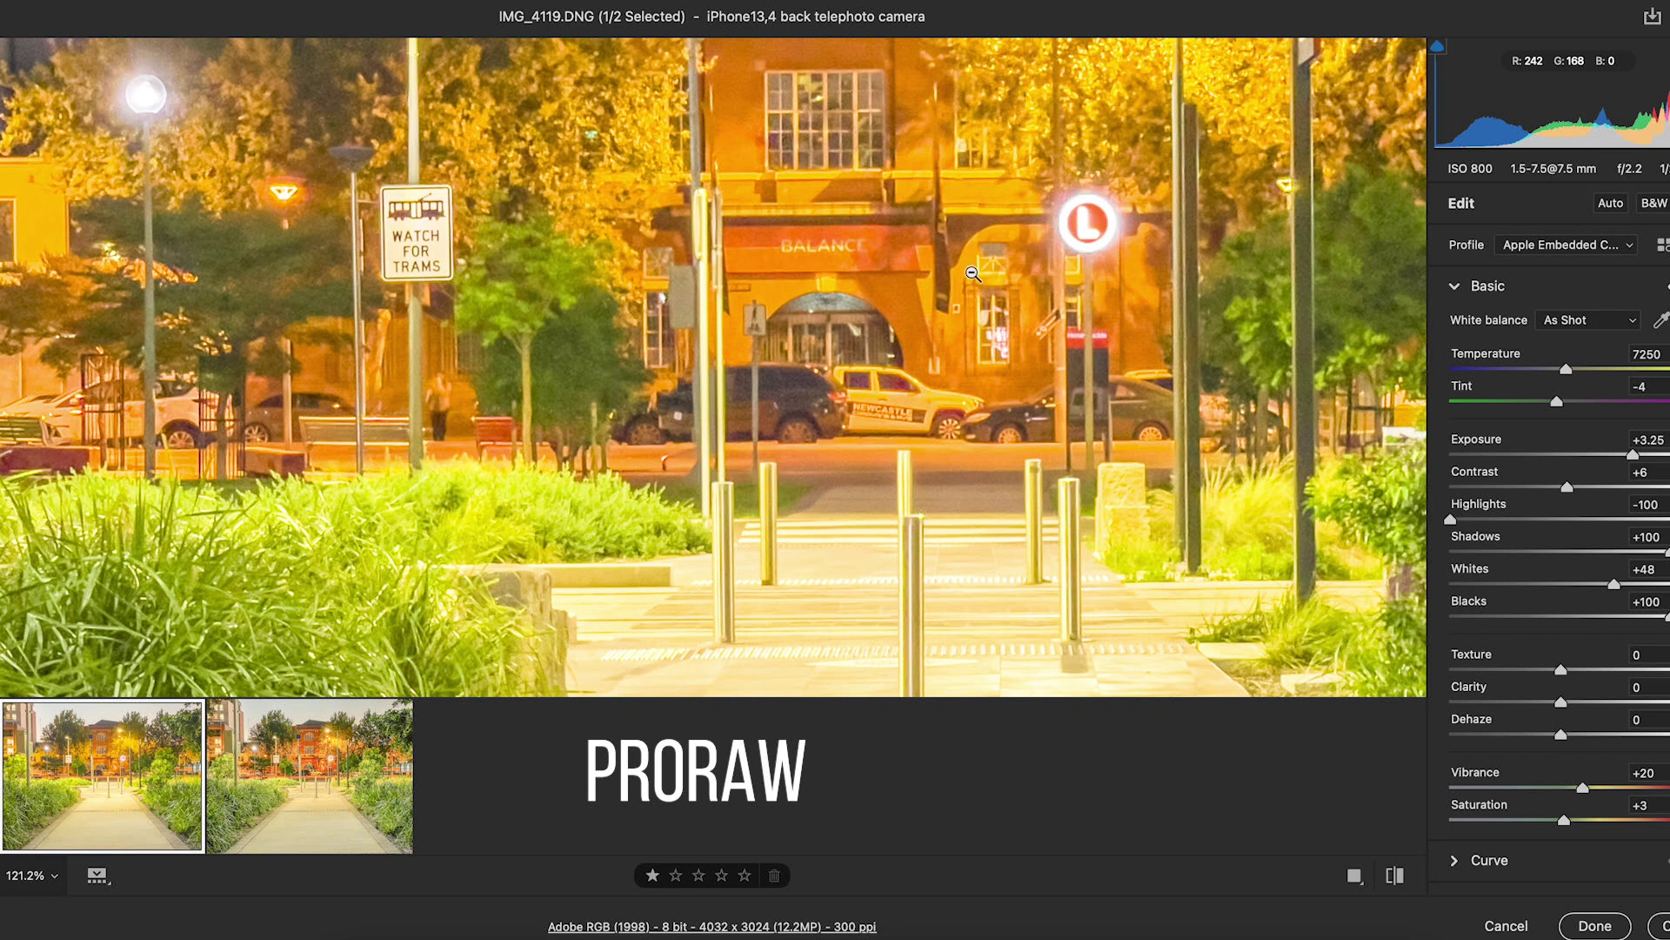
pyautogui.moveTo(932, 239); pyautogui.dragTo(1020, 393)
pyautogui.scroll(10, 1020, 394)
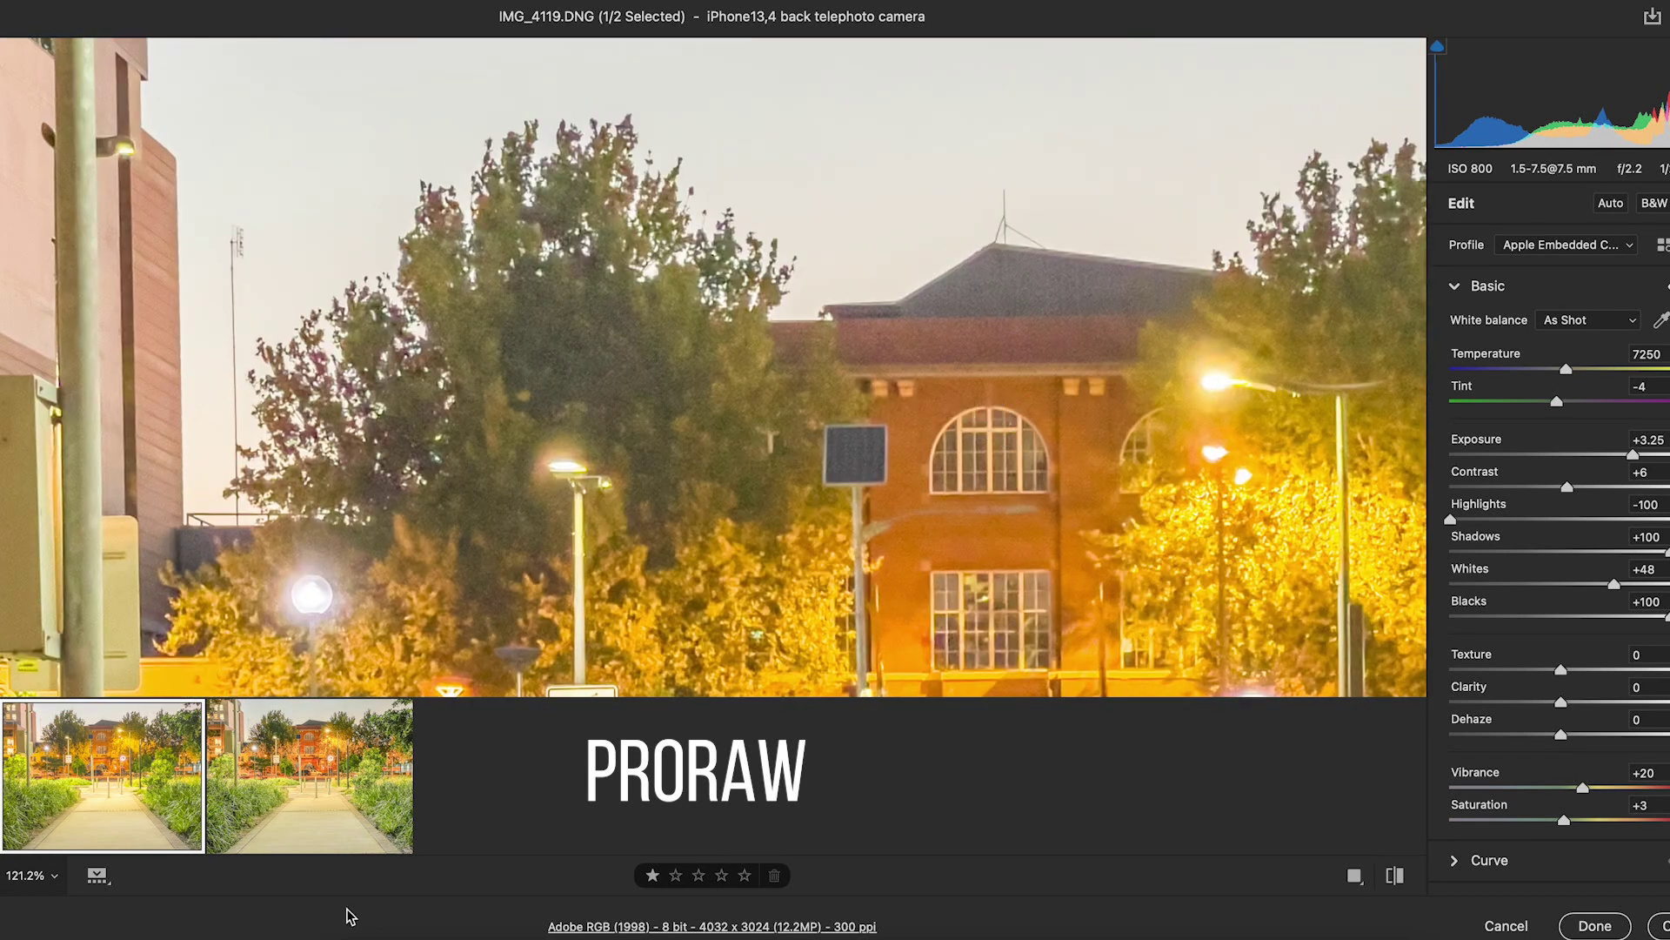
pyautogui.click(303, 817)
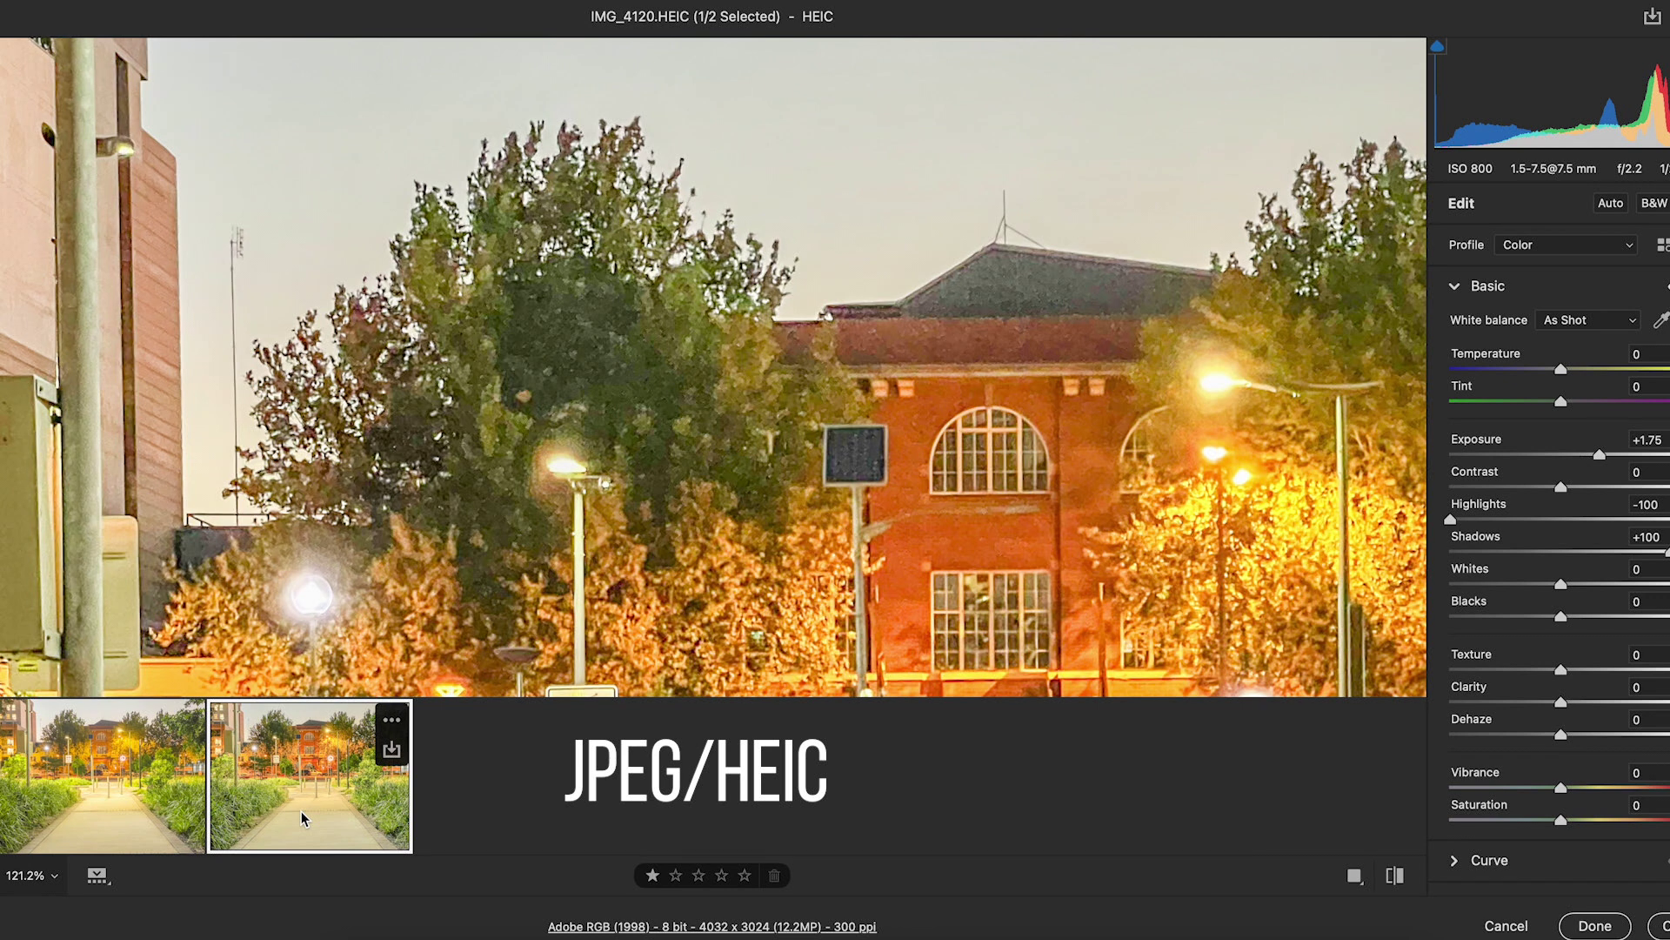
# - Darken IMG_4119.DNG by setting Exposure to -2.05, Highlights to -17 and Shadows to +16
pyautogui.click(144, 808)
pyautogui.moveTo(1643, 463); pyautogui.dragTo(1518, 466)
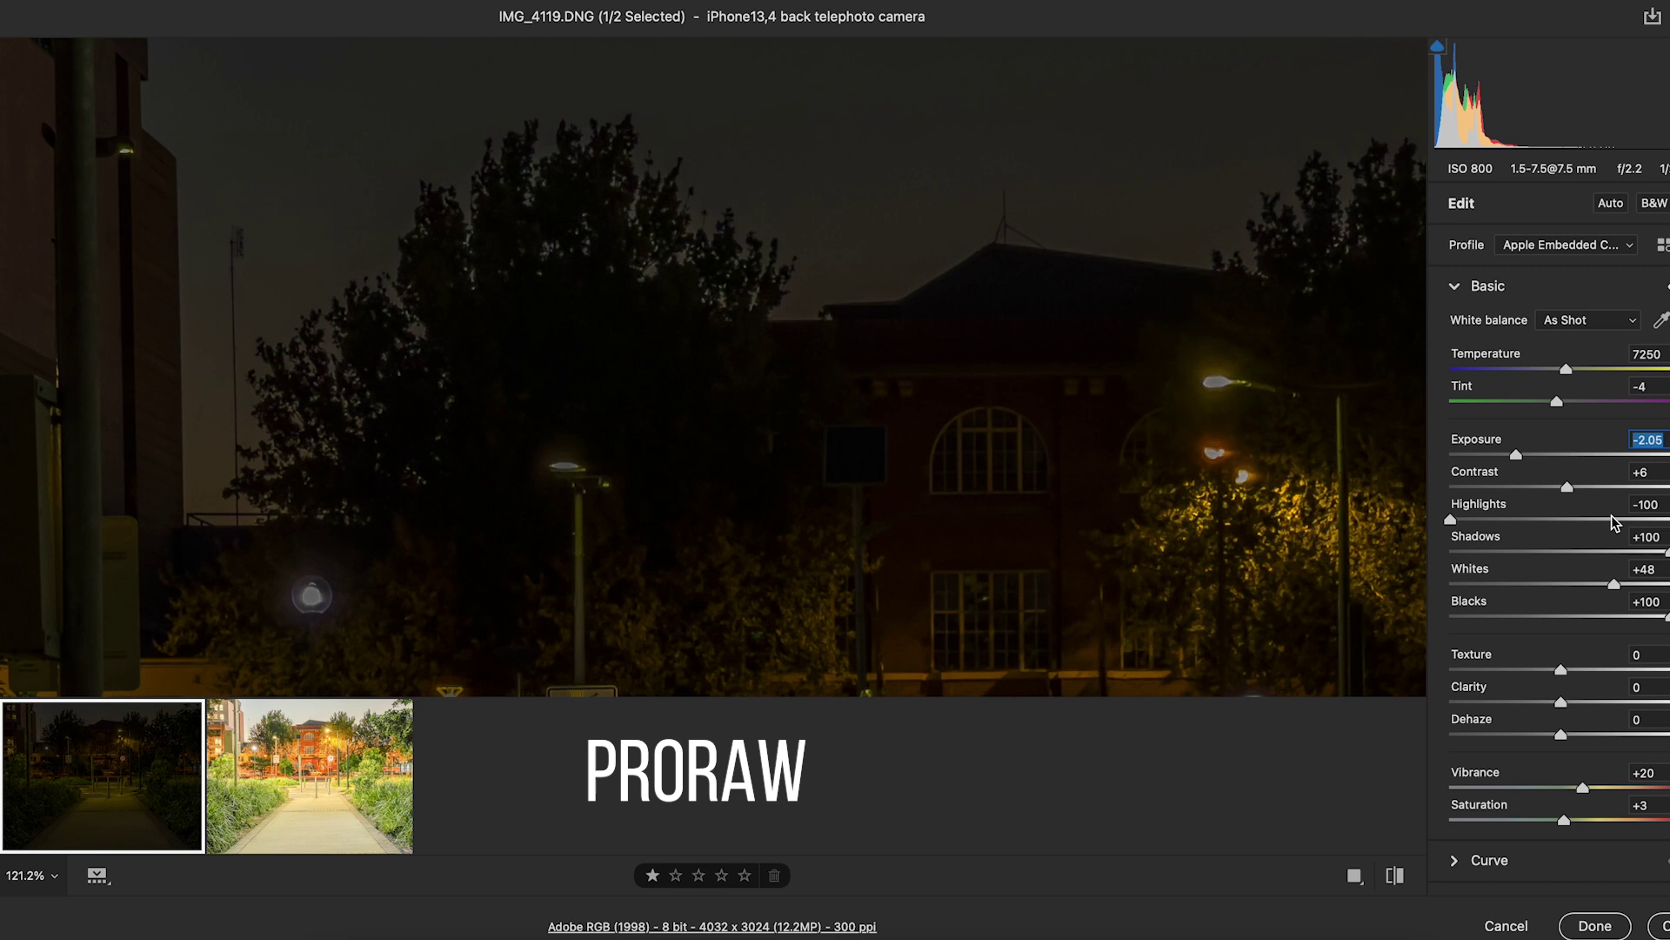
pyautogui.moveTo(1614, 522); pyautogui.dragTo(1542, 519)
pyautogui.moveTo(1665, 553); pyautogui.dragTo(1579, 551)
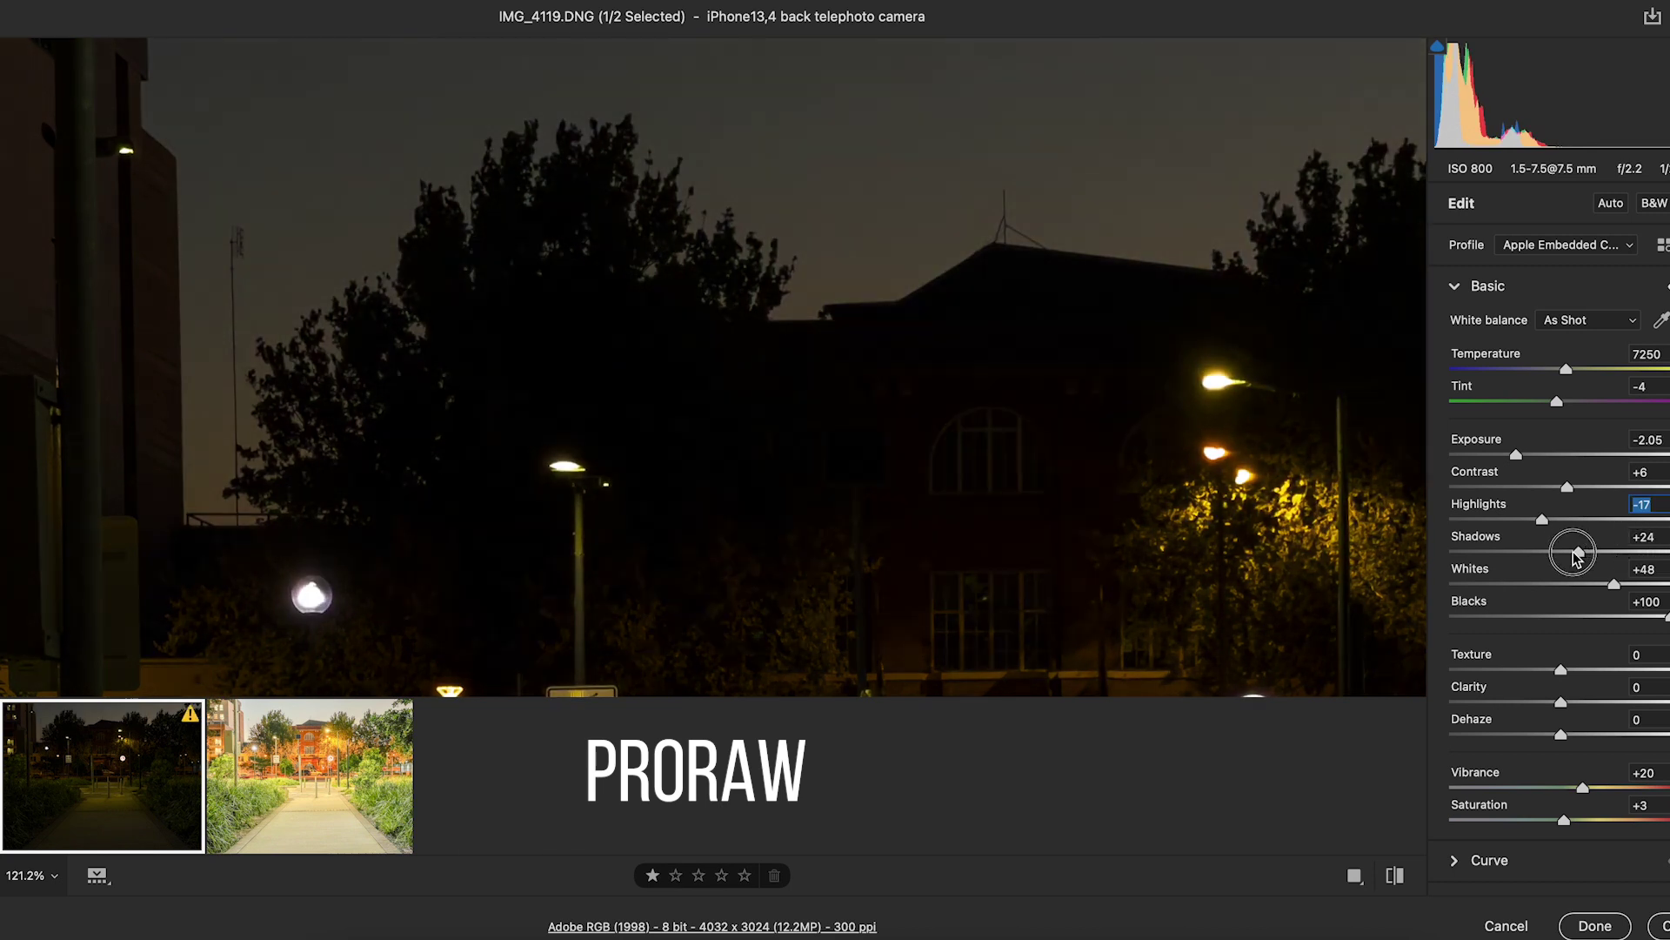
# - Darken IMG_4120.HEIC by setting Exposure to -2.15, Shadows to +11 and Highlights to -47
pyautogui.click(313, 835)
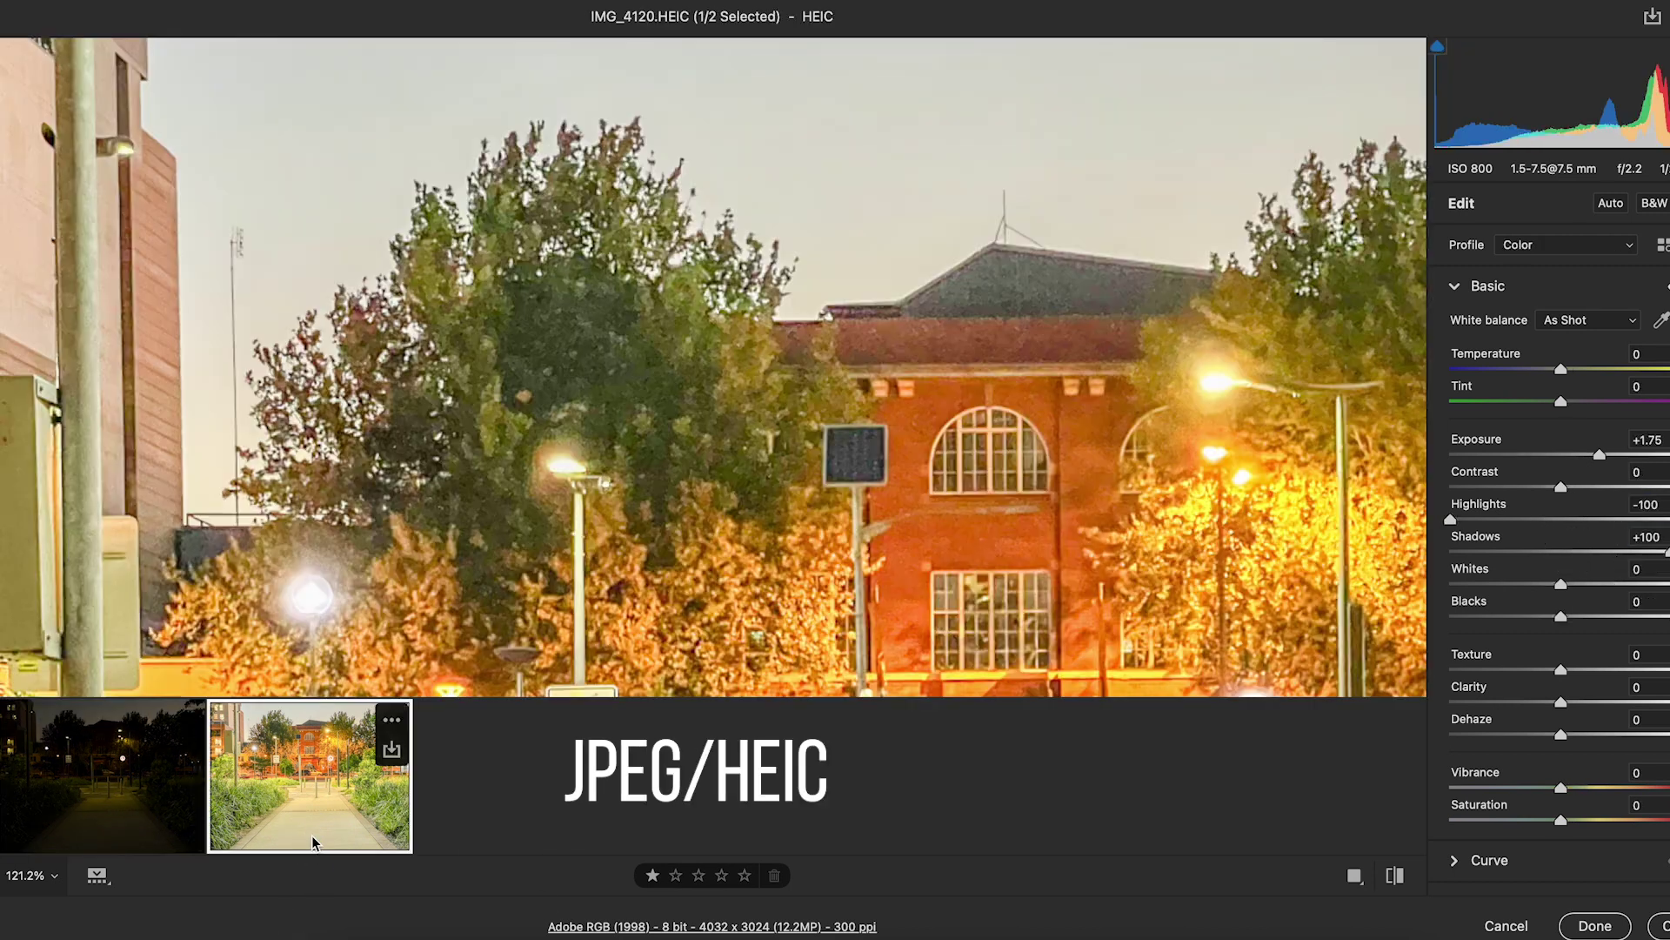
pyautogui.moveTo(1598, 454); pyautogui.dragTo(1513, 454)
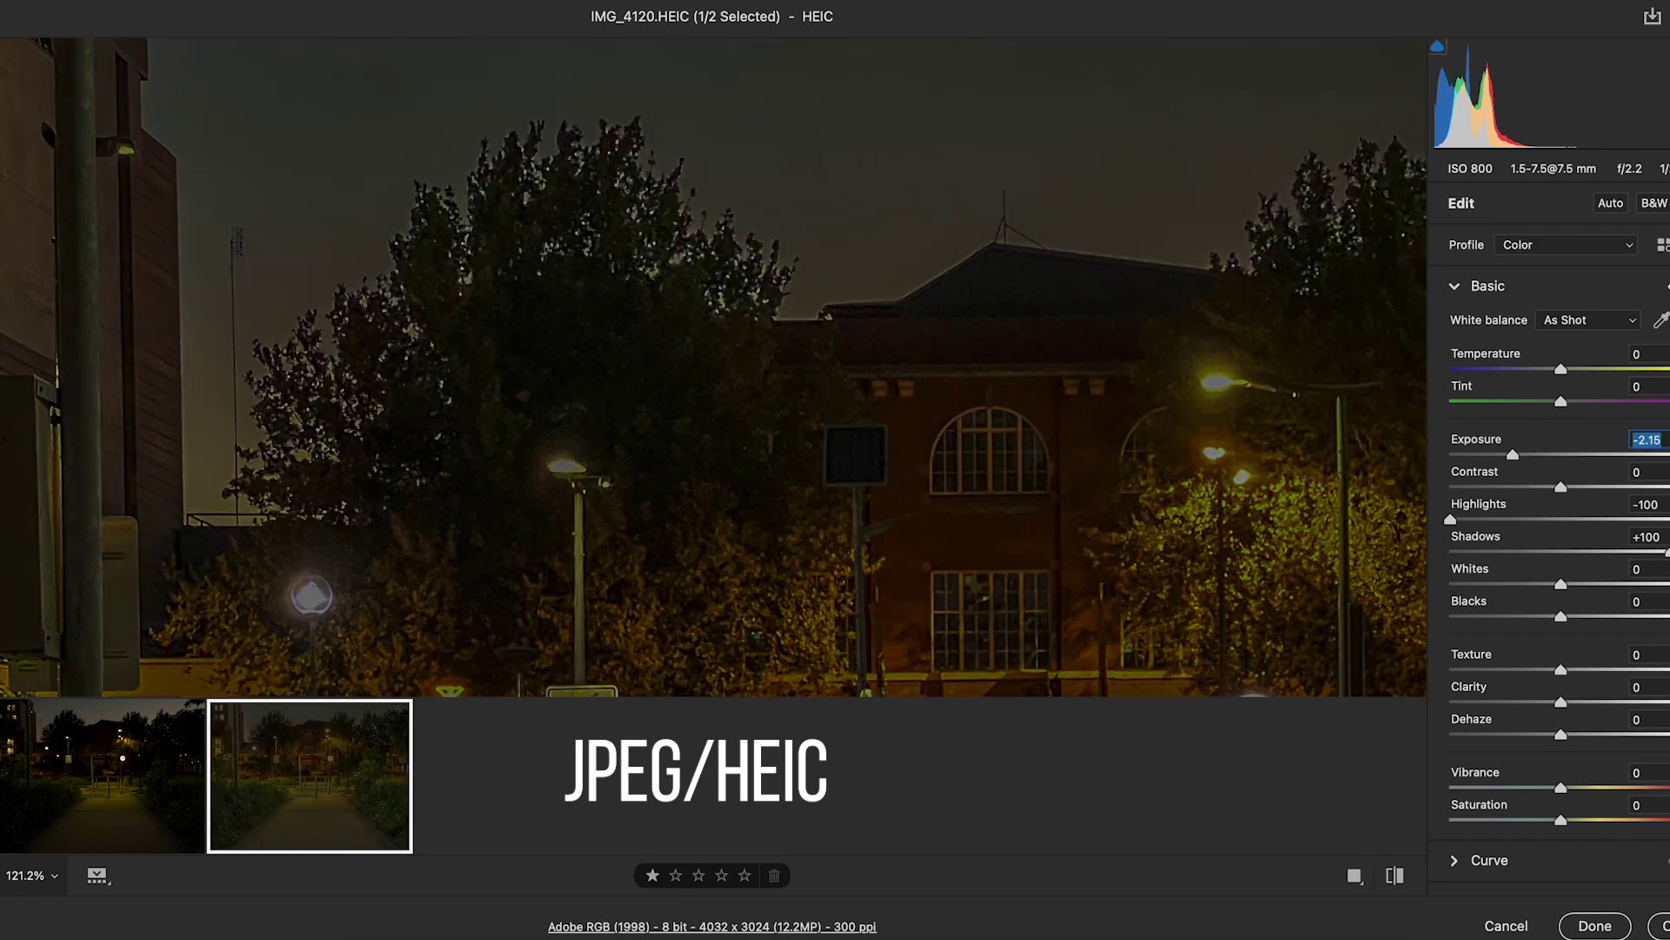
pyautogui.moveTo(1657, 554); pyautogui.dragTo(1572, 552)
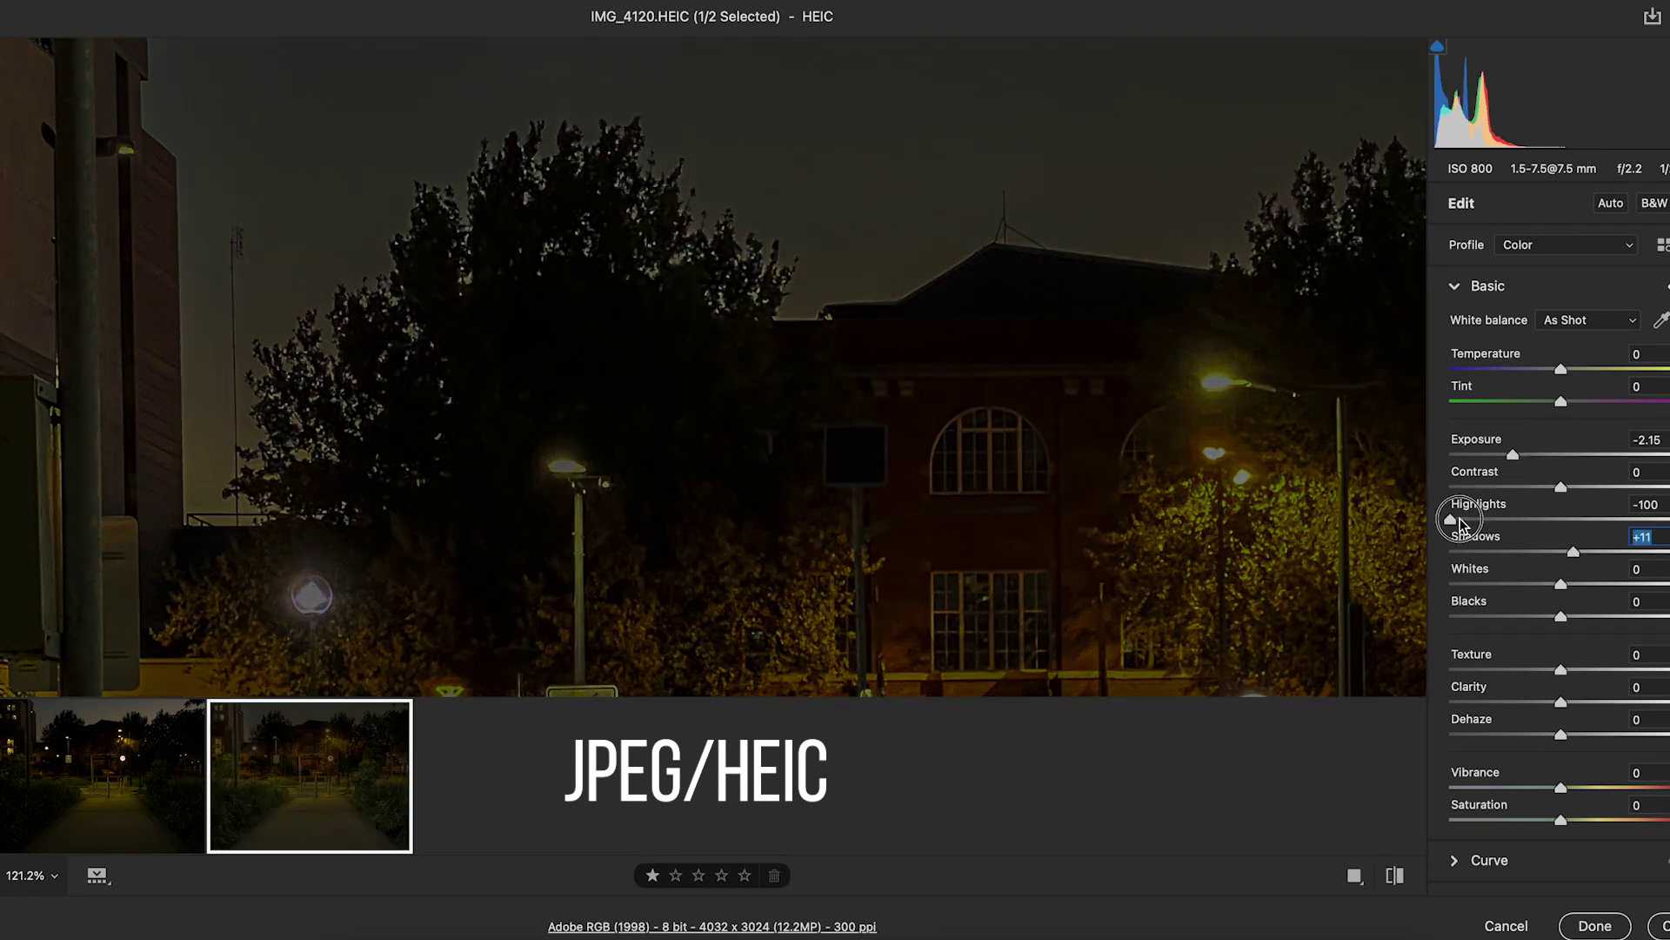
pyautogui.moveTo(1450, 520); pyautogui.dragTo(1514, 522)
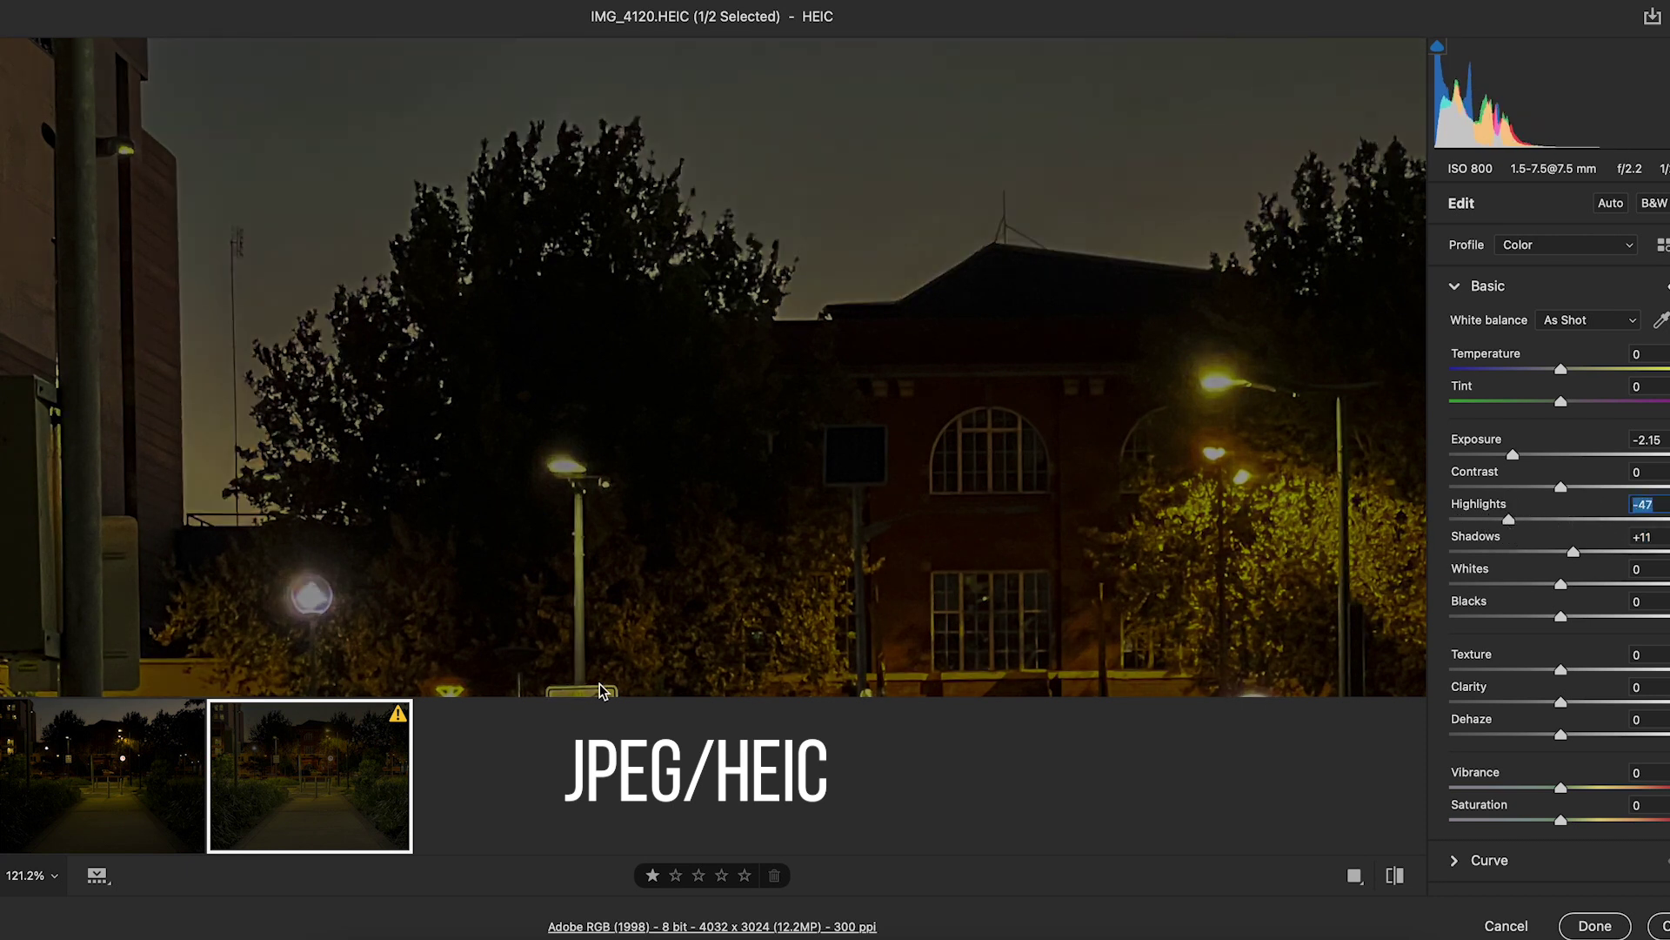
# - Examine the edges of the large tree against the sky at about 380% in IMG_4120.HEIC
pyautogui.click(53, 783)
pyautogui.click(239, 802)
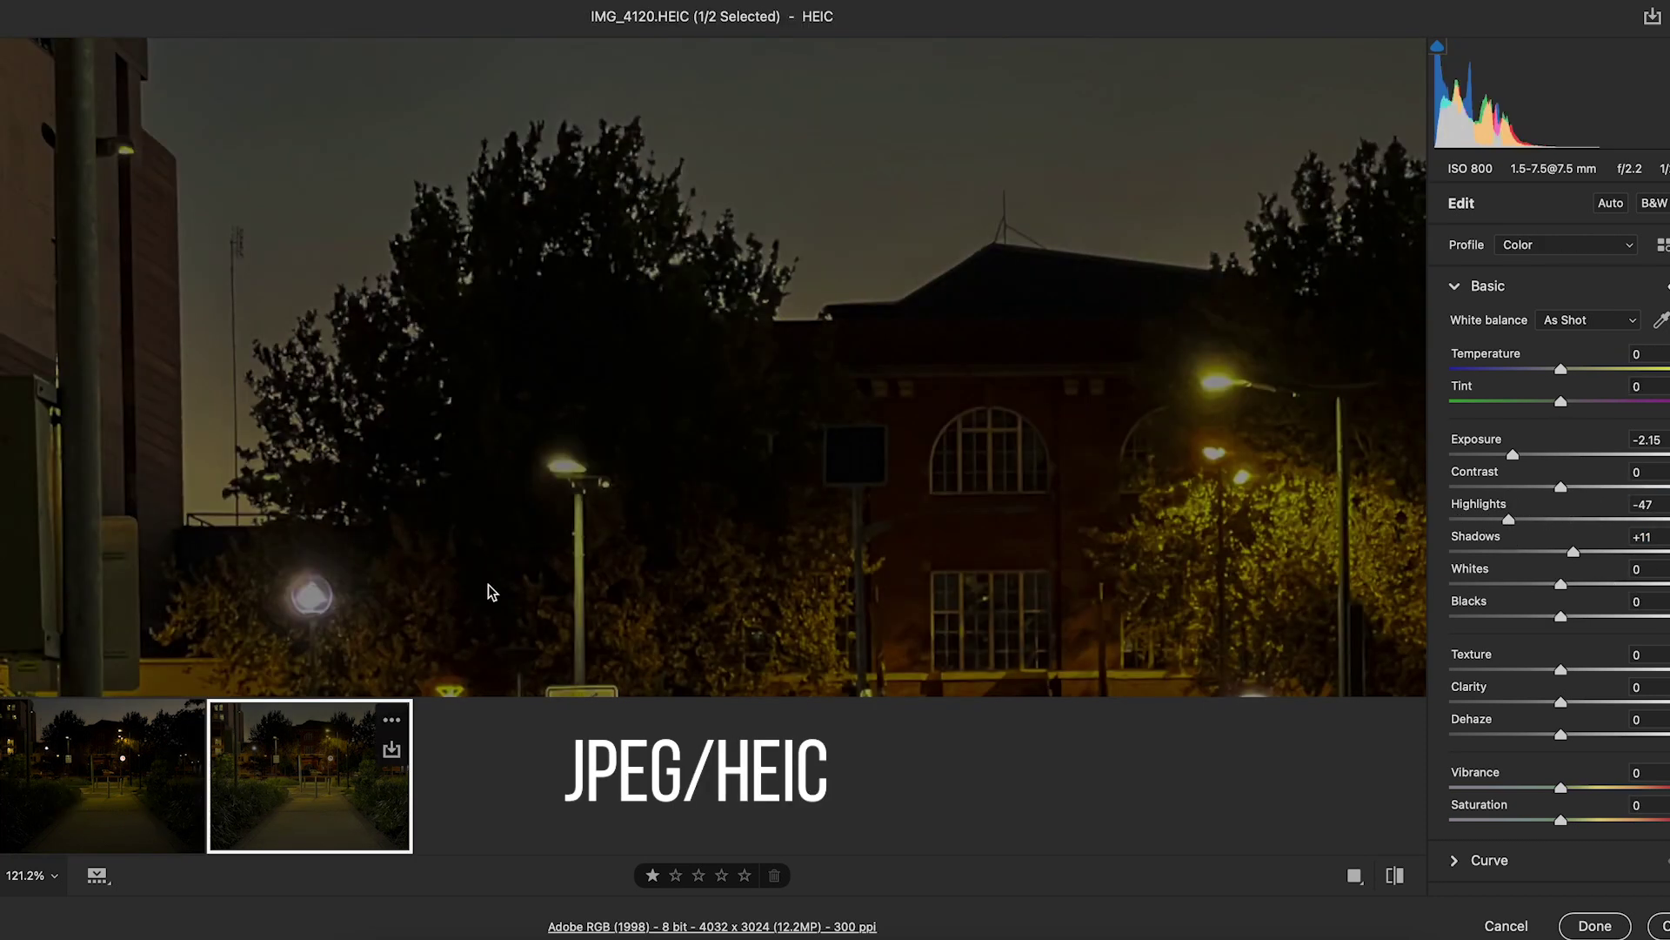
pyautogui.moveTo(334, 375); pyautogui.dragTo(482, 375)
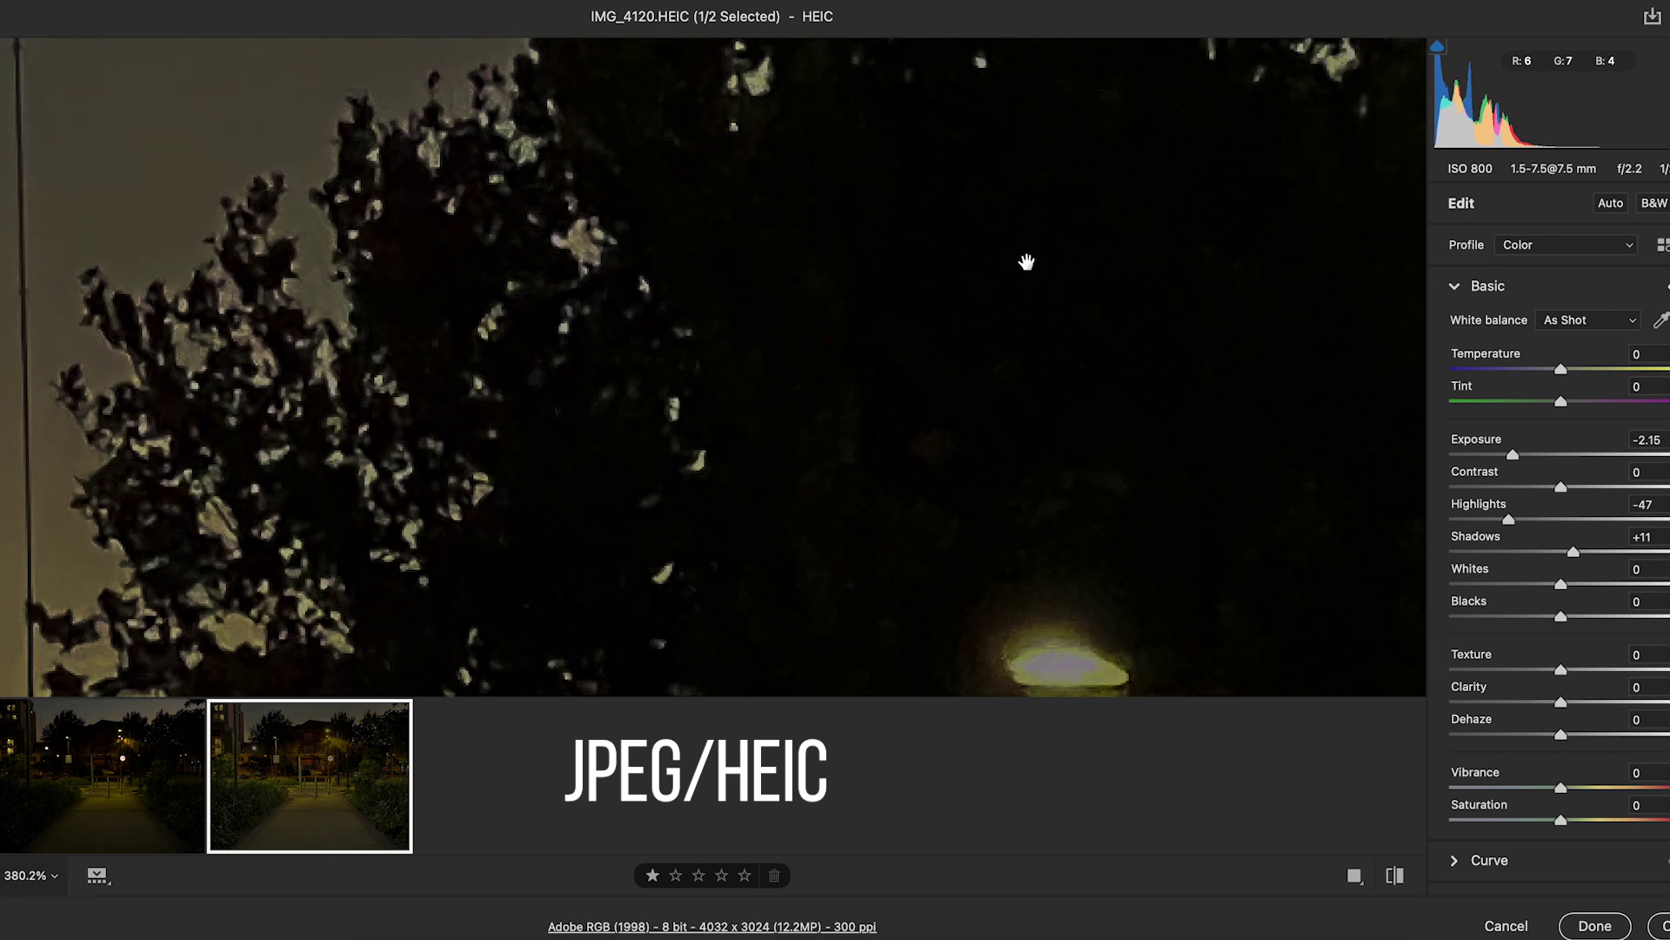
pyautogui.moveTo(1089, 217); pyautogui.dragTo(758, 514)
pyautogui.moveTo(1011, 284); pyautogui.dragTo(920, 414)
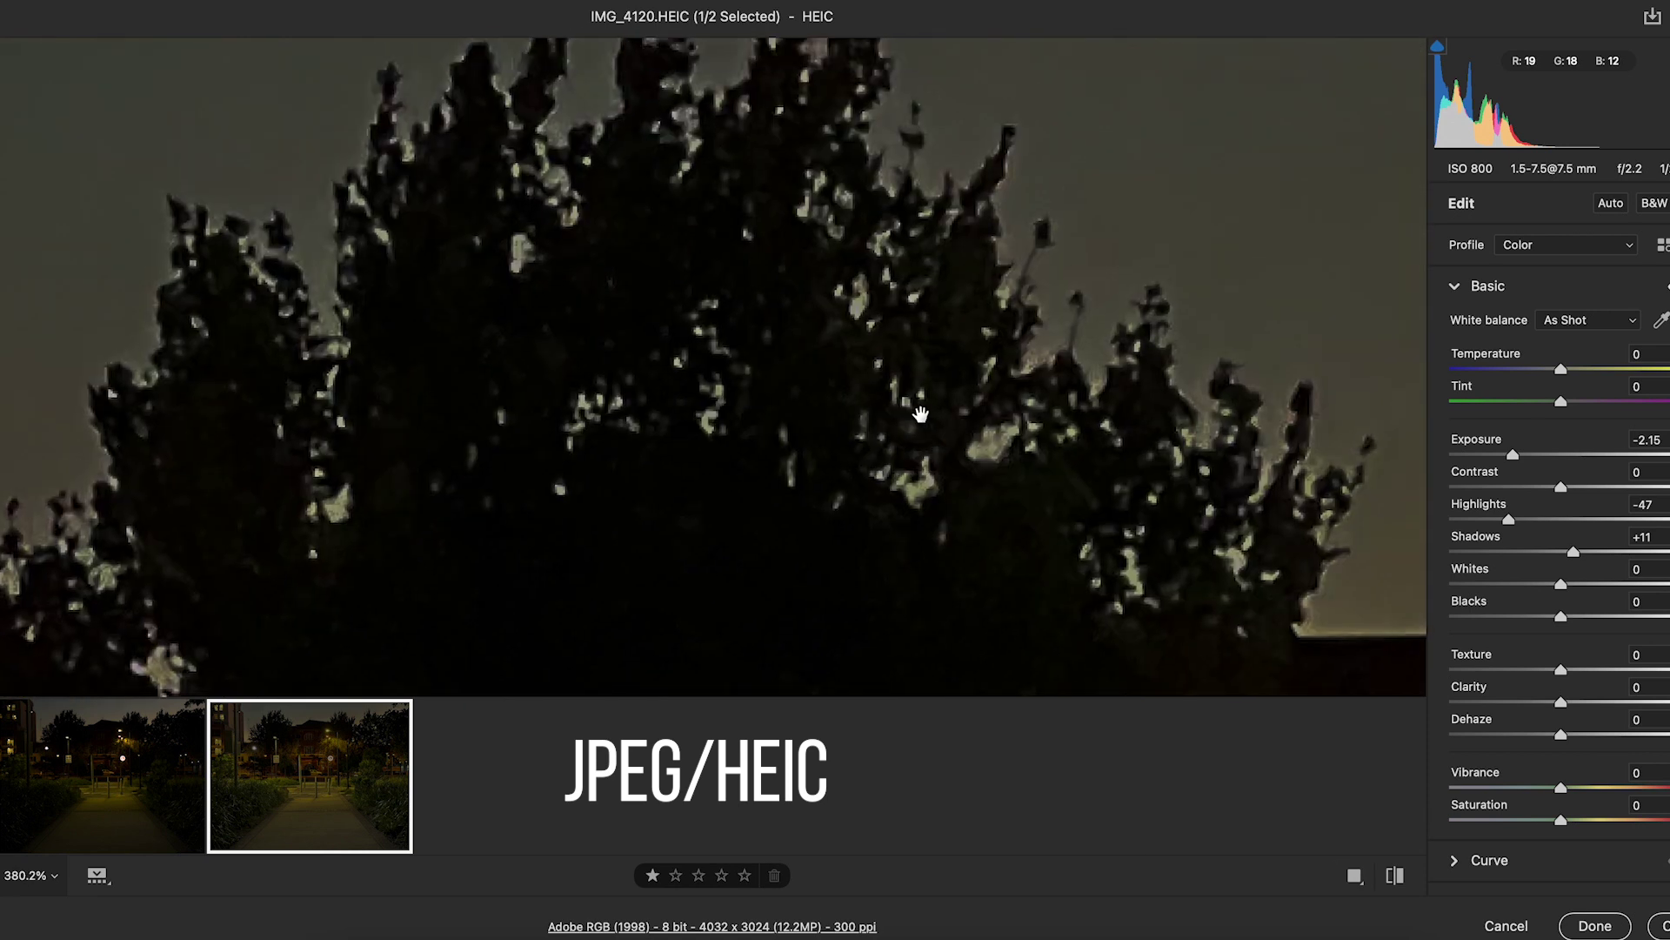
pyautogui.moveTo(888, 175); pyautogui.dragTo(884, 301)
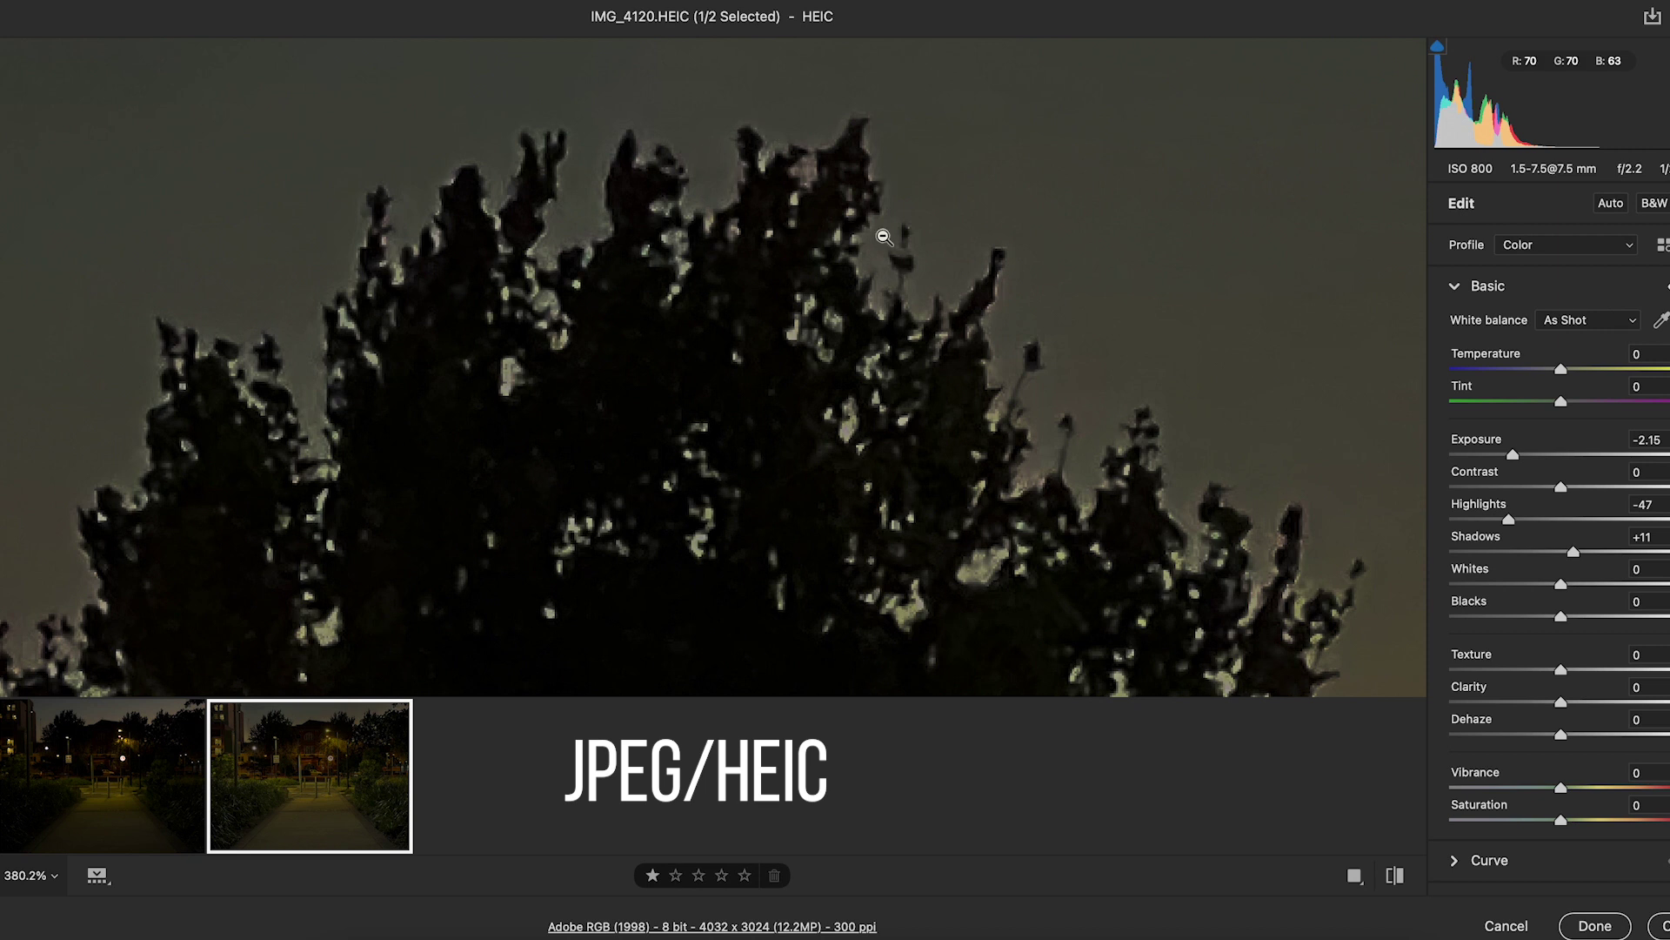
# - Compare the treetop outlines against the sky in the darkened IMG_4119.DNG and IMG_4120.HEIC
pyautogui.click(110, 797)
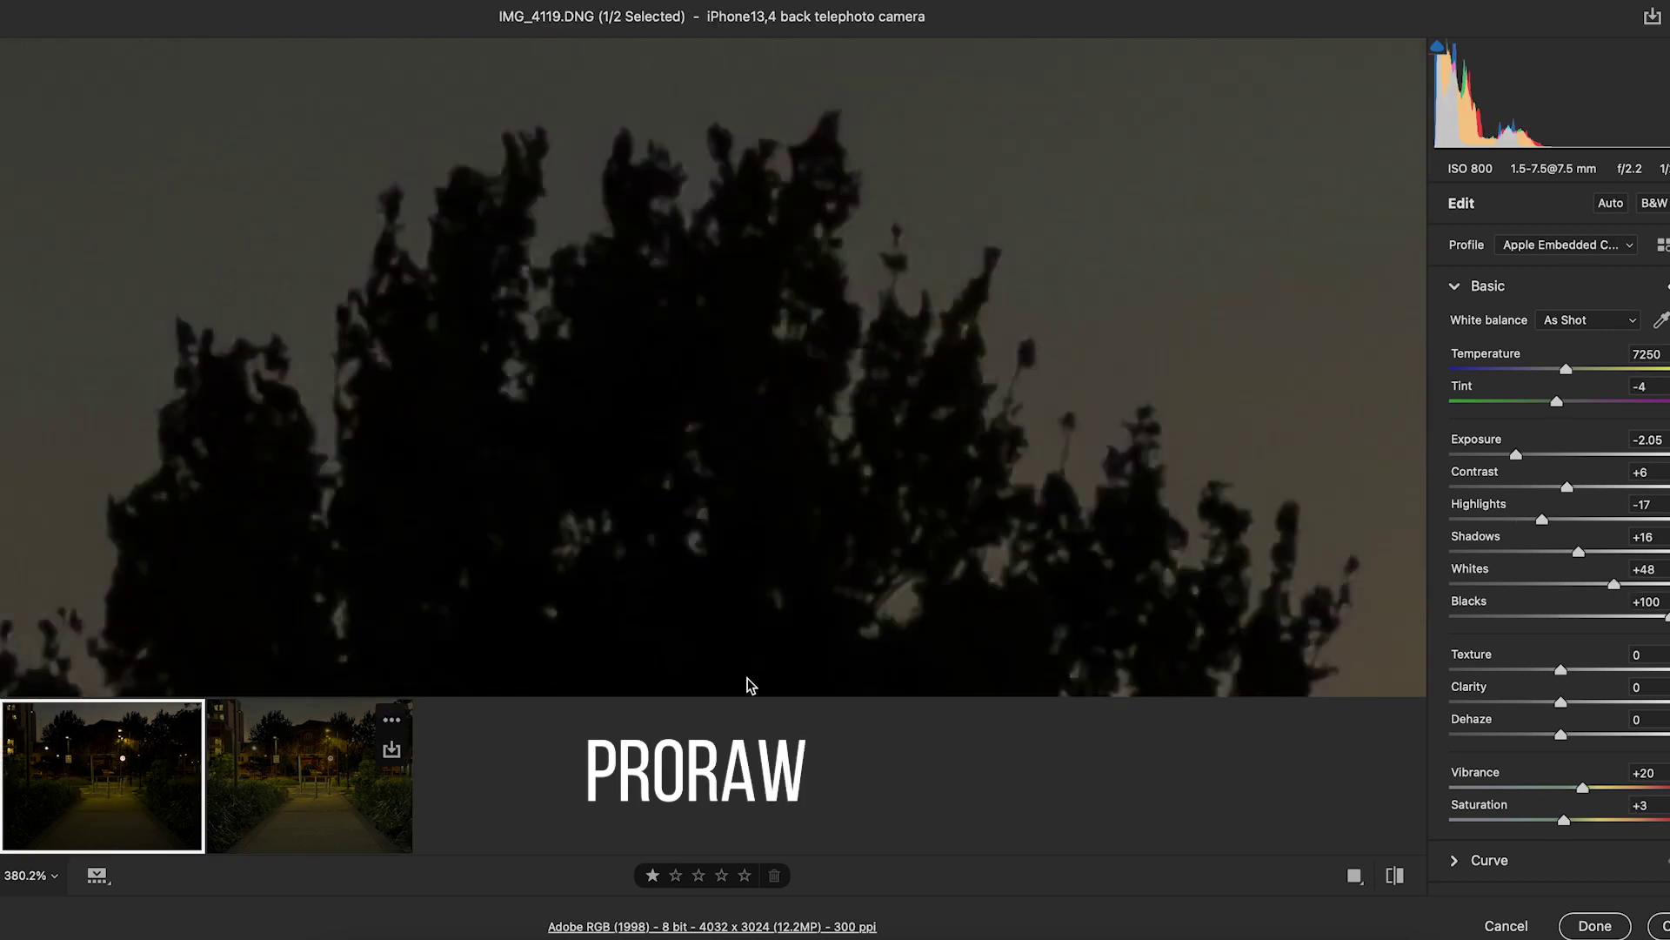
pyautogui.moveTo(986, 422); pyautogui.dragTo(901, 422)
pyautogui.moveTo(1162, 450); pyautogui.dragTo(449, 377)
pyautogui.moveTo(1273, 383); pyautogui.dragTo(526, 376)
pyautogui.moveTo(913, 404); pyautogui.dragTo(529, 405)
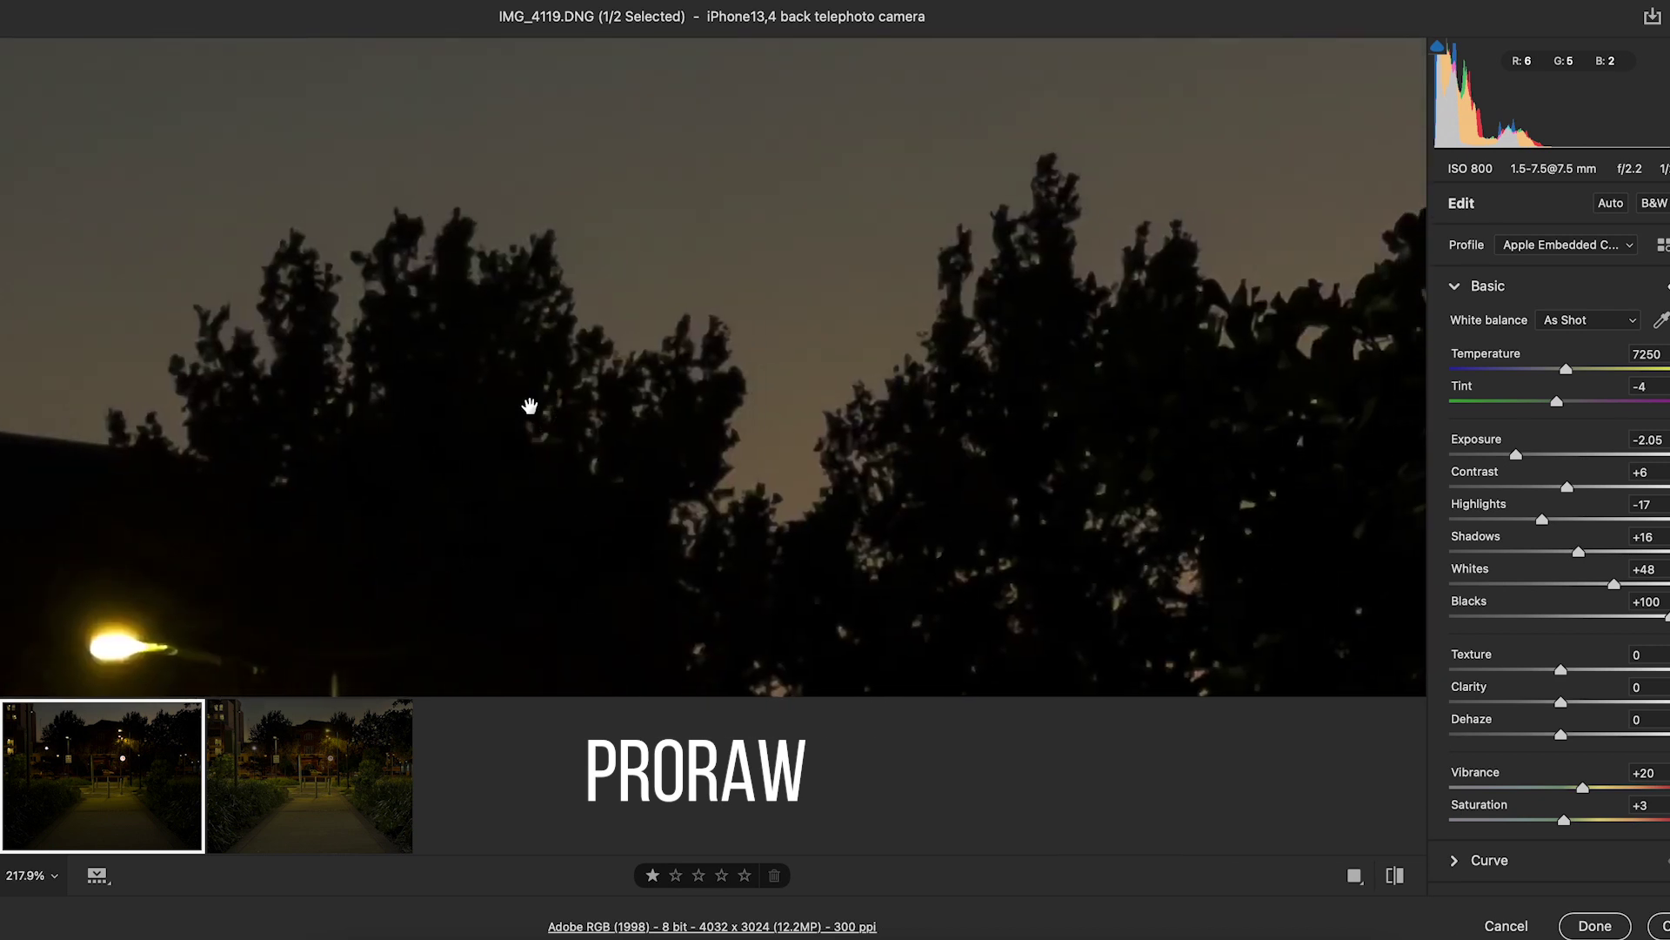
pyautogui.click(322, 790)
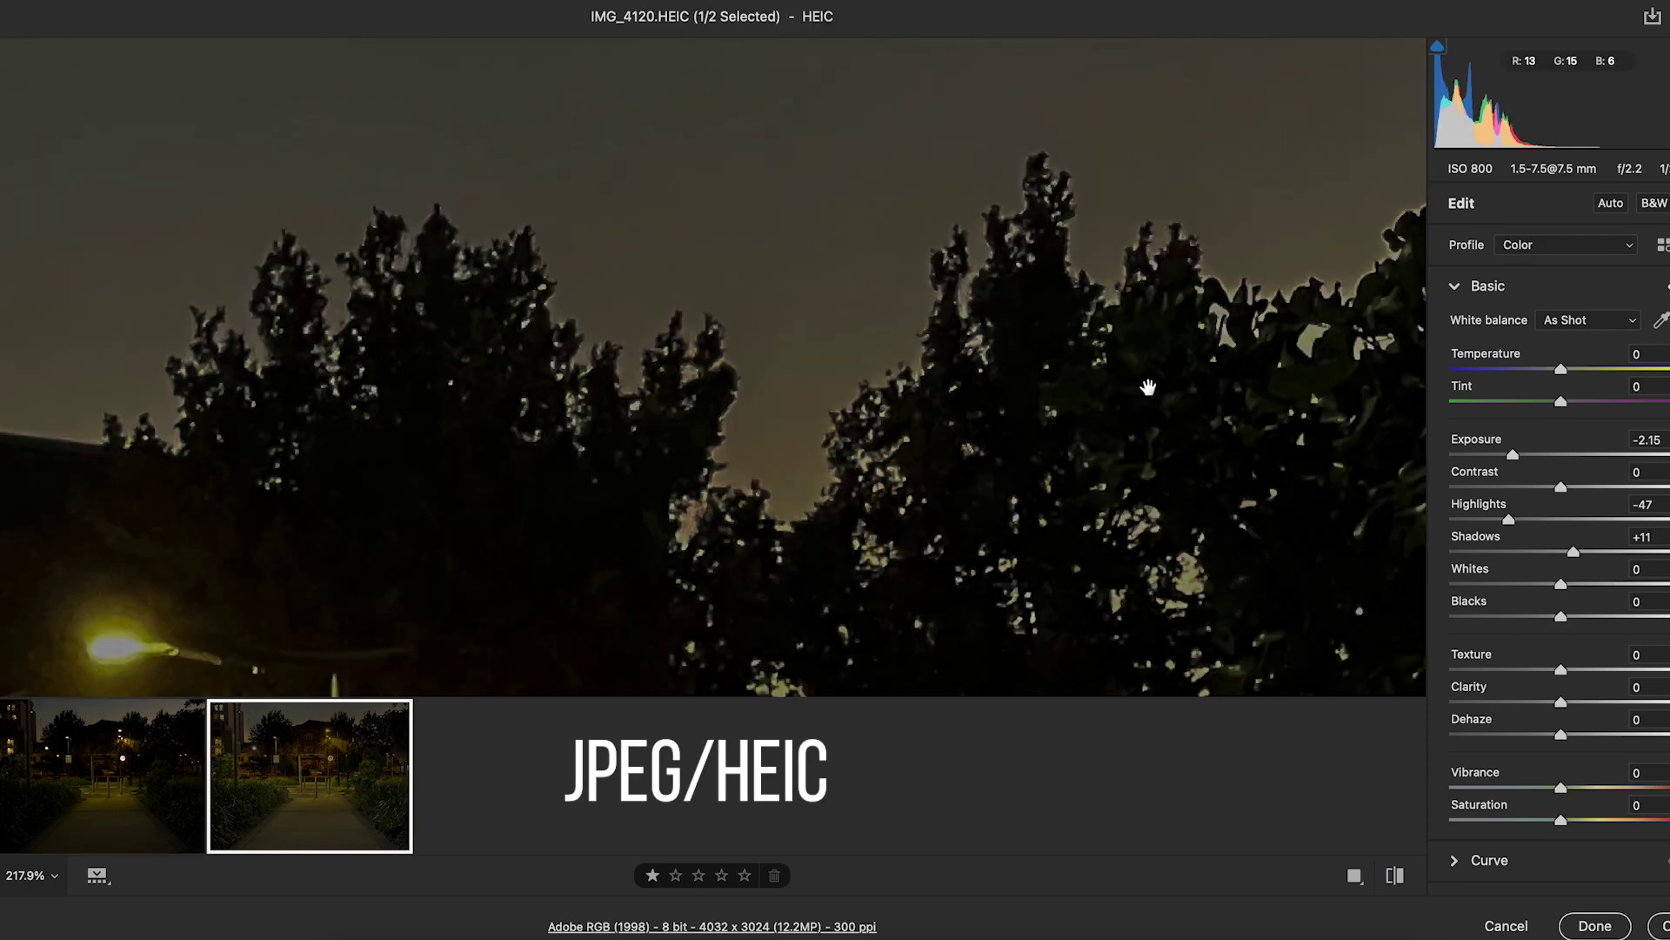
pyautogui.click(56, 795)
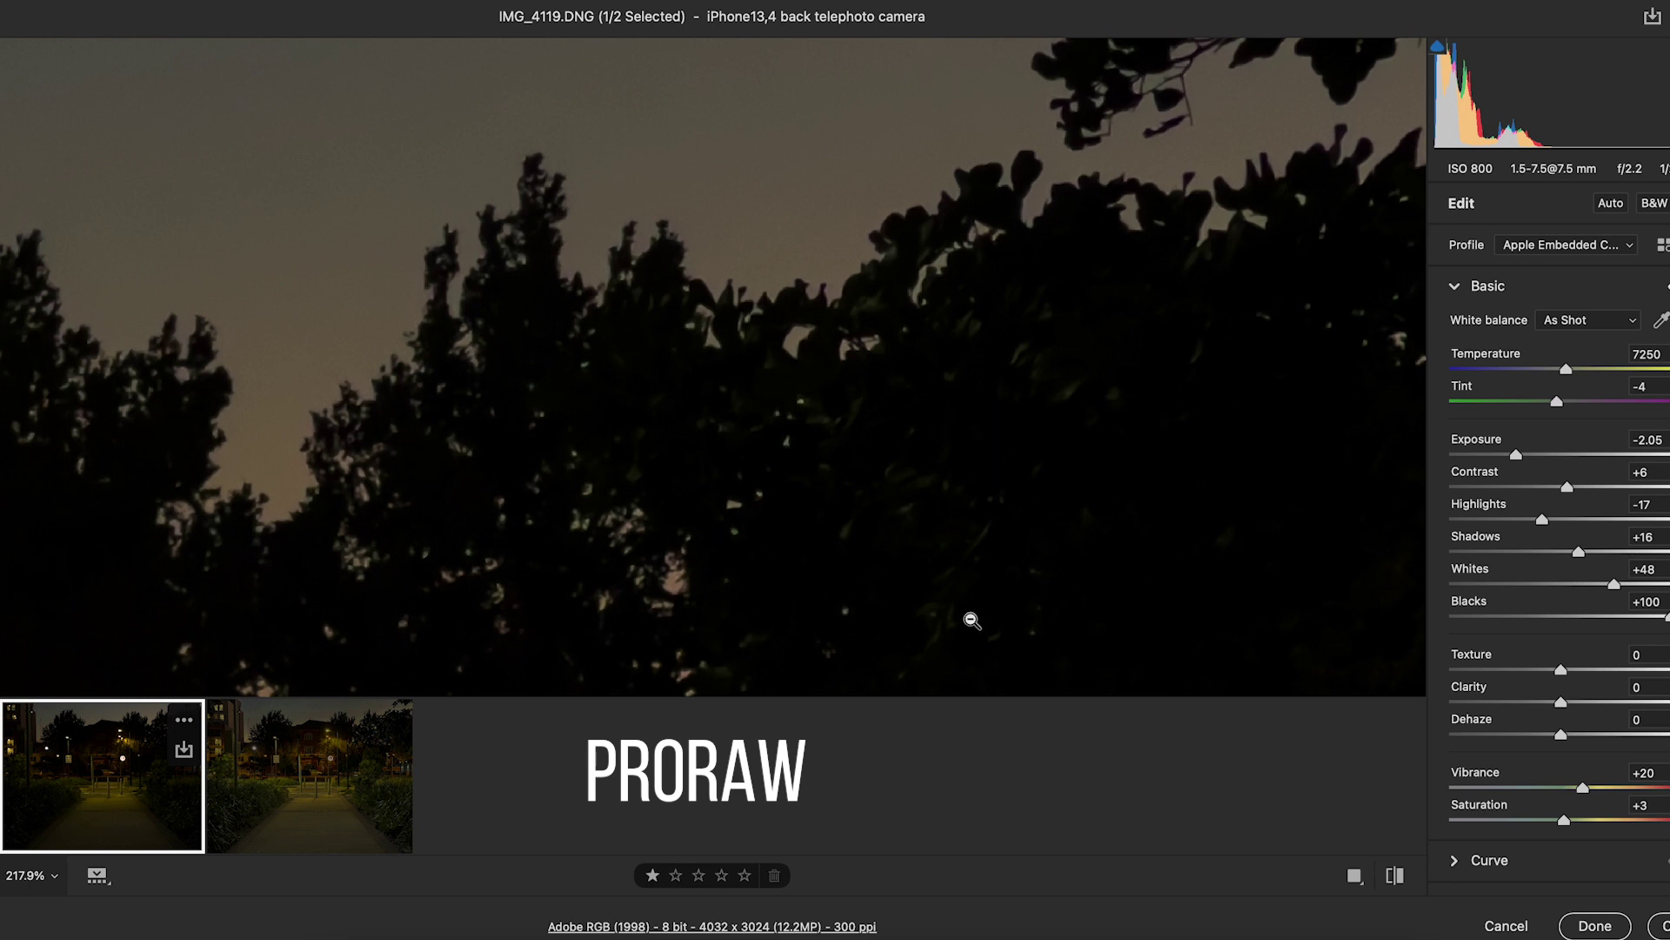
# - Examine the foliage, street lamps, tram sign and illuminated L sign across the darkened IMG_4119.DNG
pyautogui.moveTo(1131, 418); pyautogui.dragTo(742, 611)
pyautogui.moveTo(780, 442); pyautogui.dragTo(1145, 261)
pyautogui.moveTo(809, 369); pyautogui.dragTo(707, 383)
pyautogui.moveTo(530, 460); pyautogui.dragTo(814, 302)
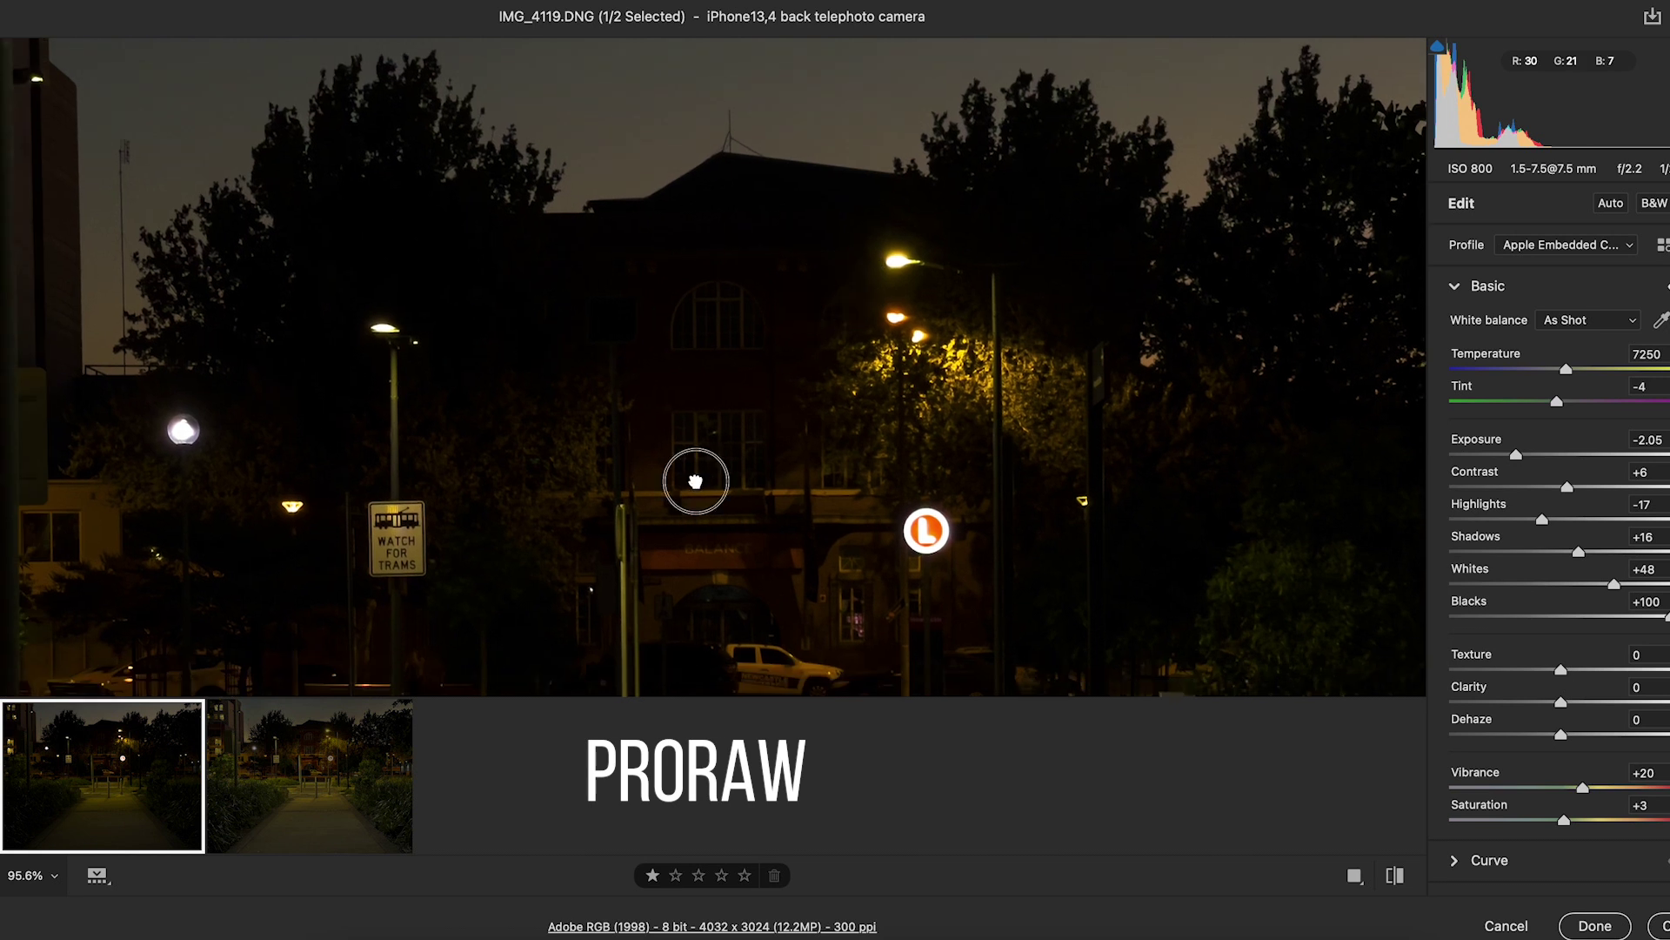
pyautogui.moveTo(695, 481); pyautogui.dragTo(845, 315)
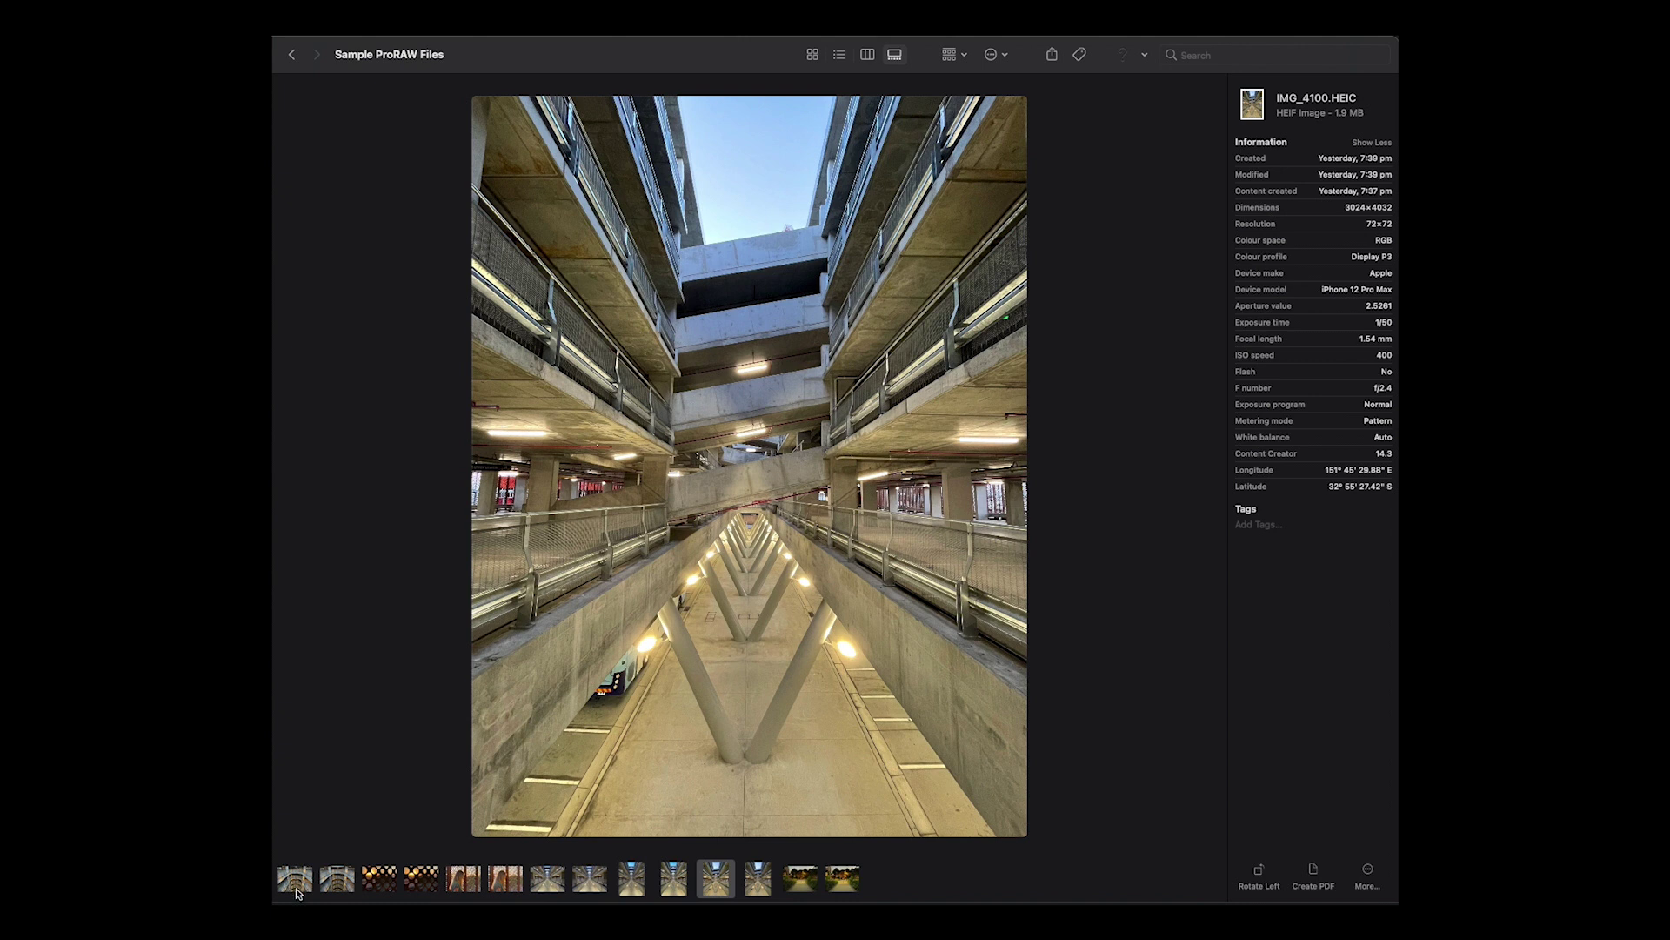
# - Switch to Finder and preview the HEIC and DNG photos in the Sample ProRAW Files folder one after another
pyautogui.click(297, 889)
pyautogui.click(378, 878)
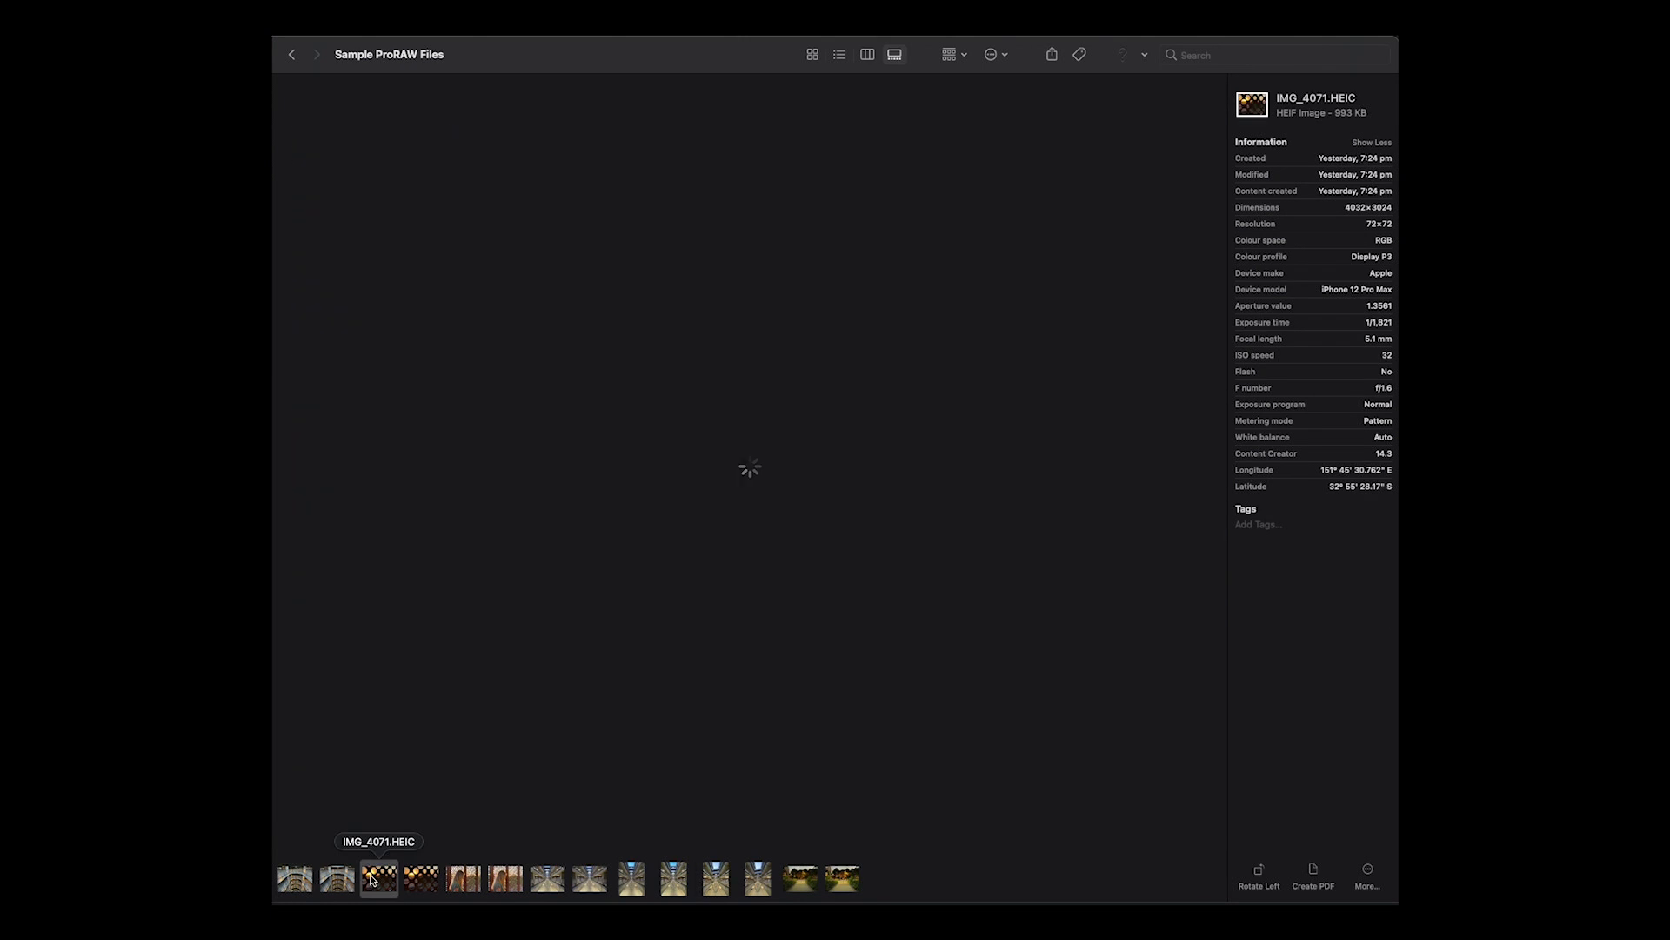
pyautogui.click(421, 879)
pyautogui.click(463, 878)
pyautogui.click(505, 878)
pyautogui.click(547, 883)
pyautogui.click(589, 883)
pyautogui.click(632, 883)
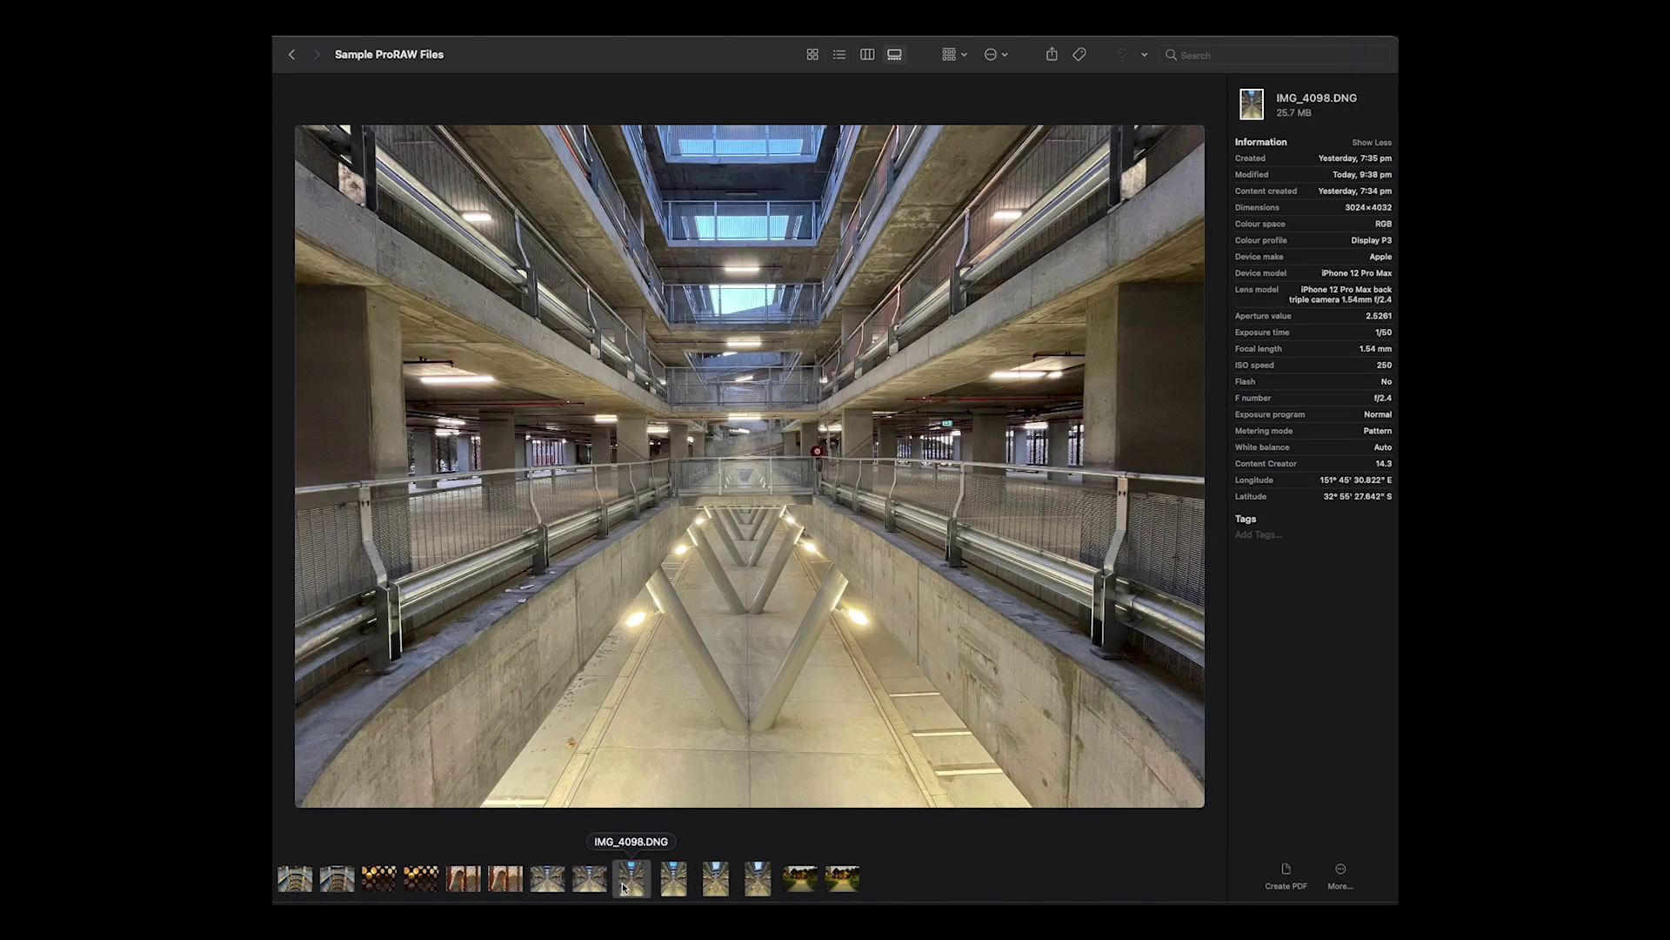
pyautogui.click(673, 884)
pyautogui.click(713, 884)
pyautogui.click(757, 884)
pyautogui.click(802, 884)
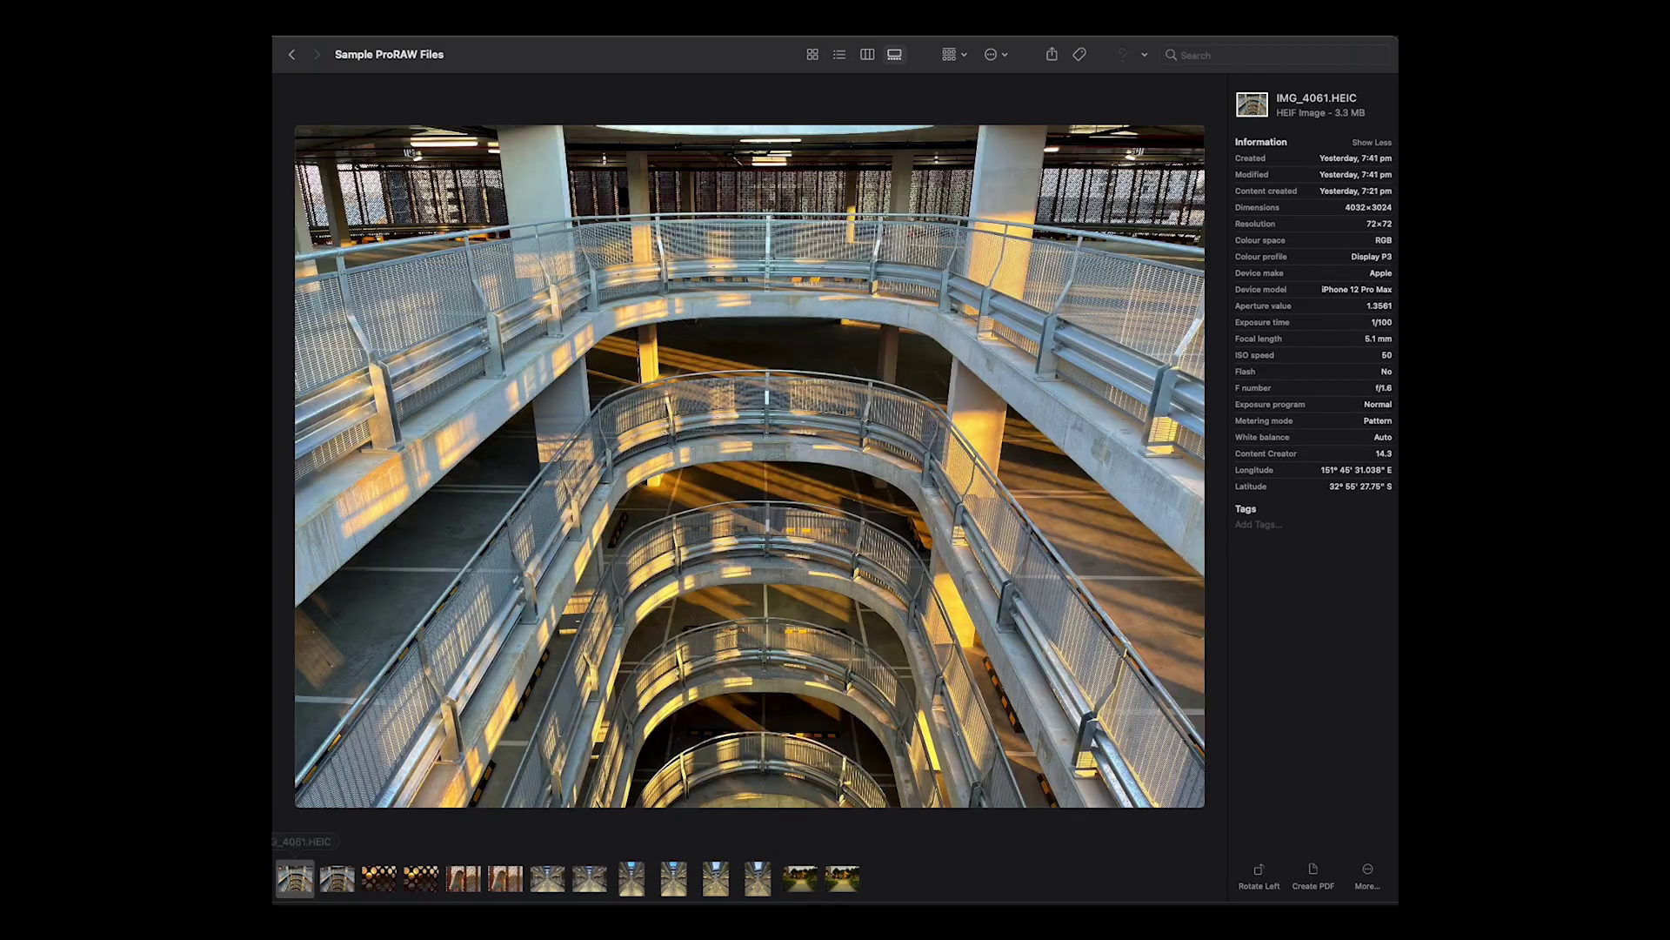